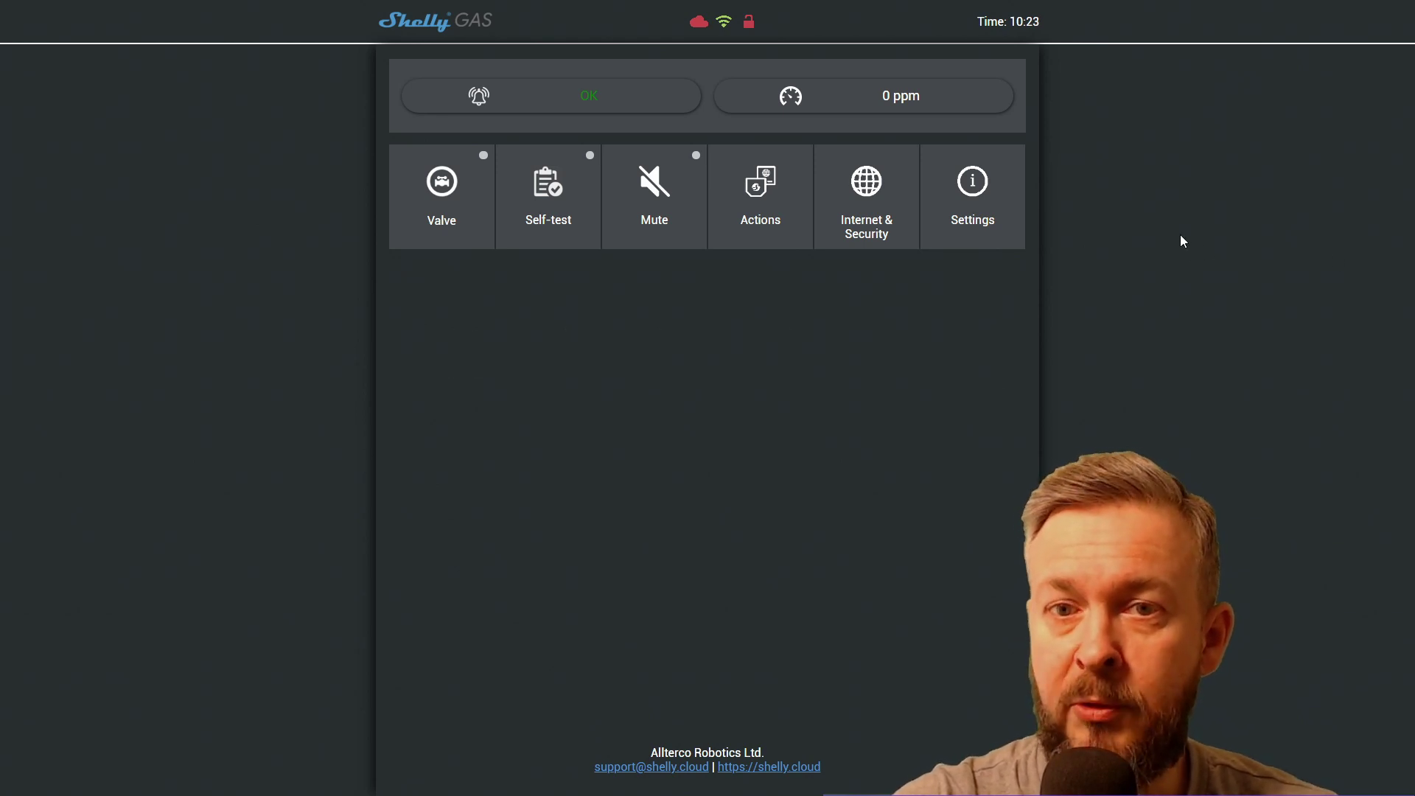
Review the WiFi client configuration under Internet & Security, including its static IP address, network mask, gateway and DNS
{"action": "left_click", "coordinate": [870, 213]}
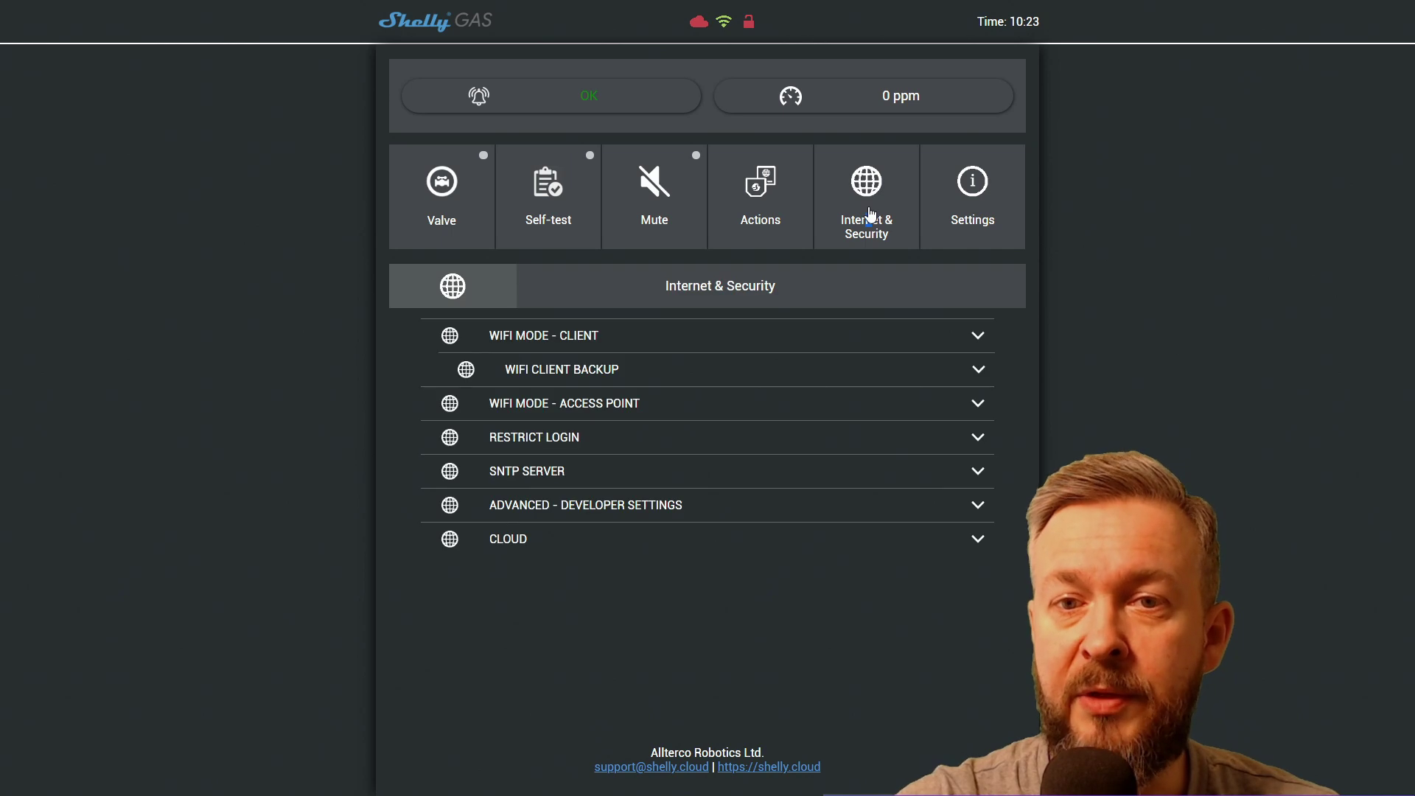
{"action": "left_click", "coordinate": [594, 336]}
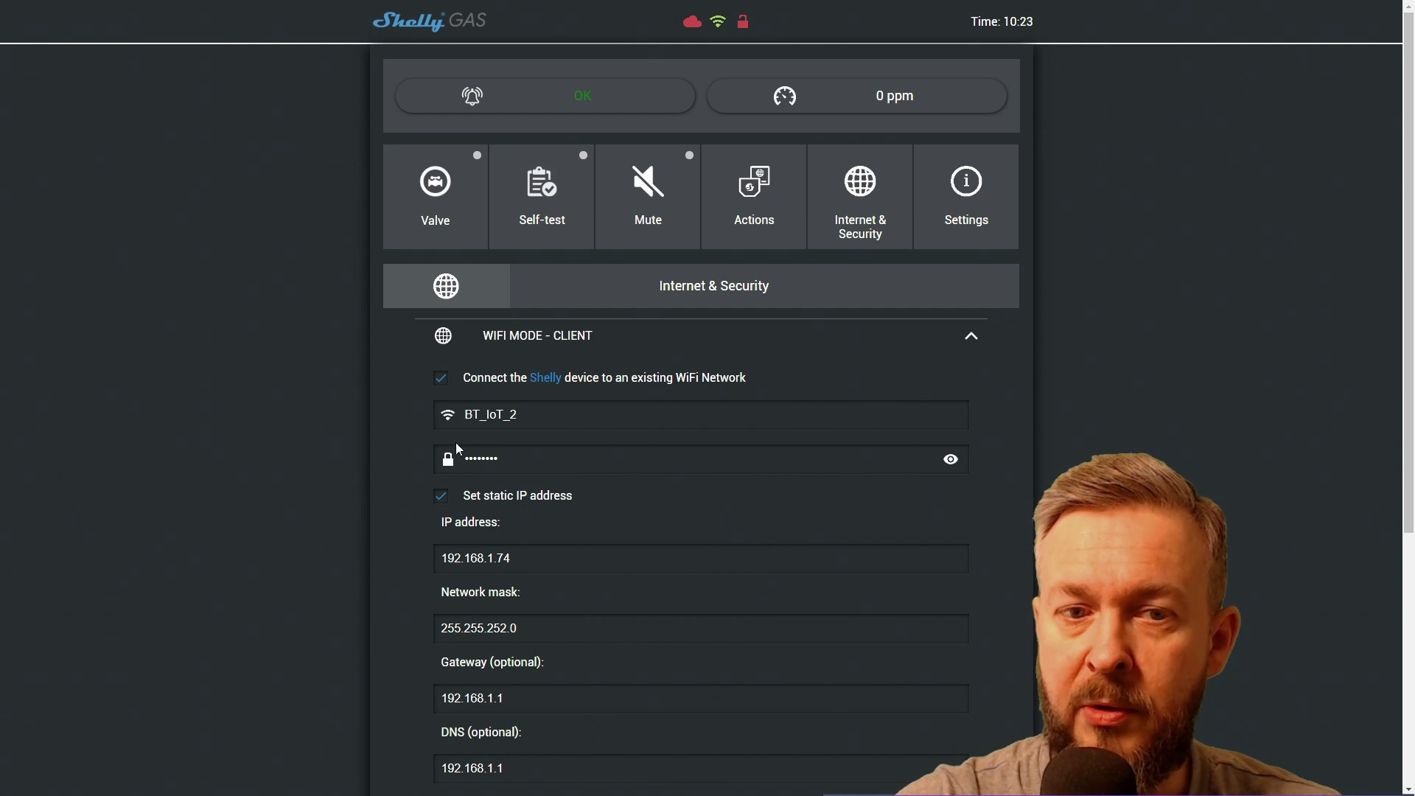
{"action": "scroll", "coordinate": [518, 463], "scroll_direction": "down", "scroll_amount": 5}
{"action": "scroll", "coordinate": [530, 347], "scroll_direction": "up", "scroll_amount": 1}
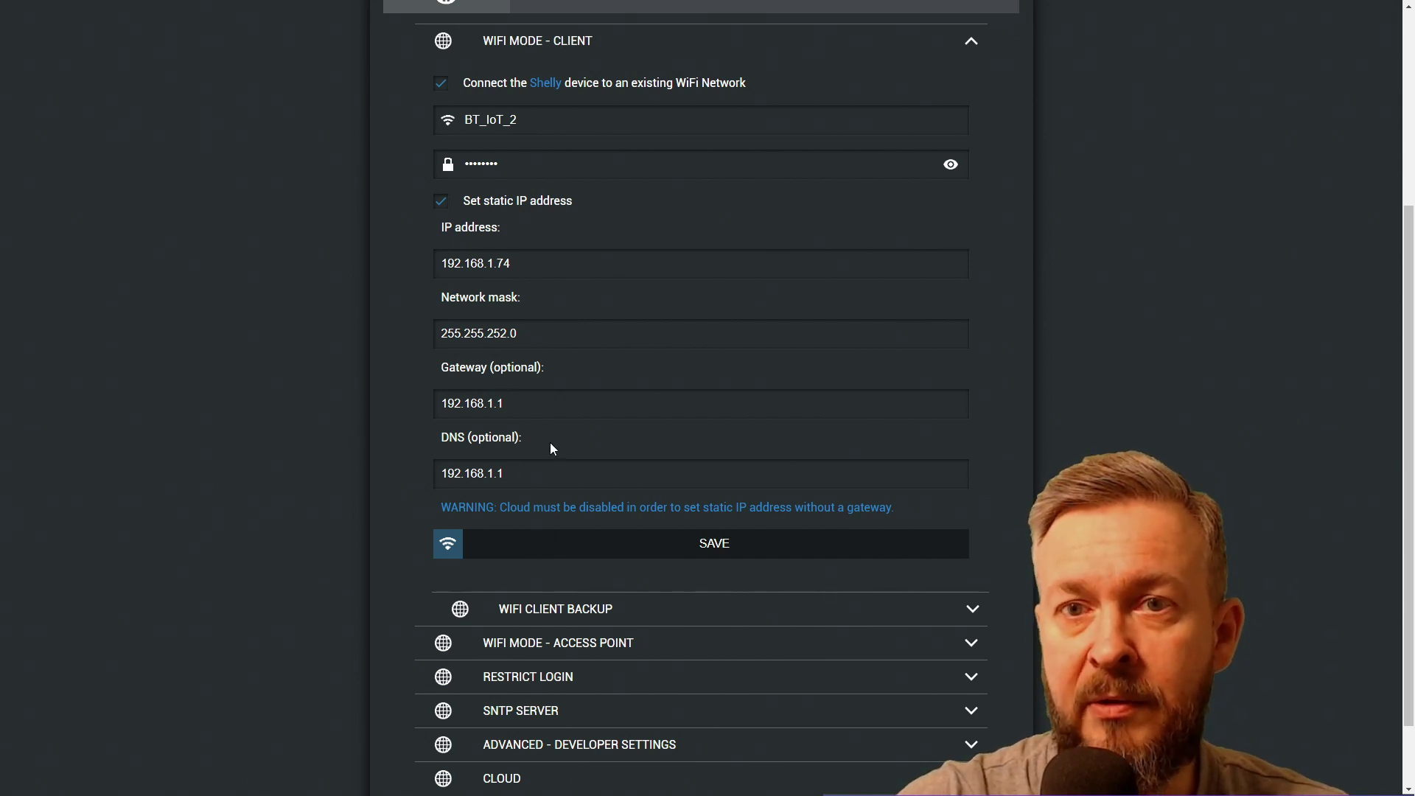
{"action": "scroll", "coordinate": [545, 451], "scroll_direction": "up", "scroll_amount": 5}
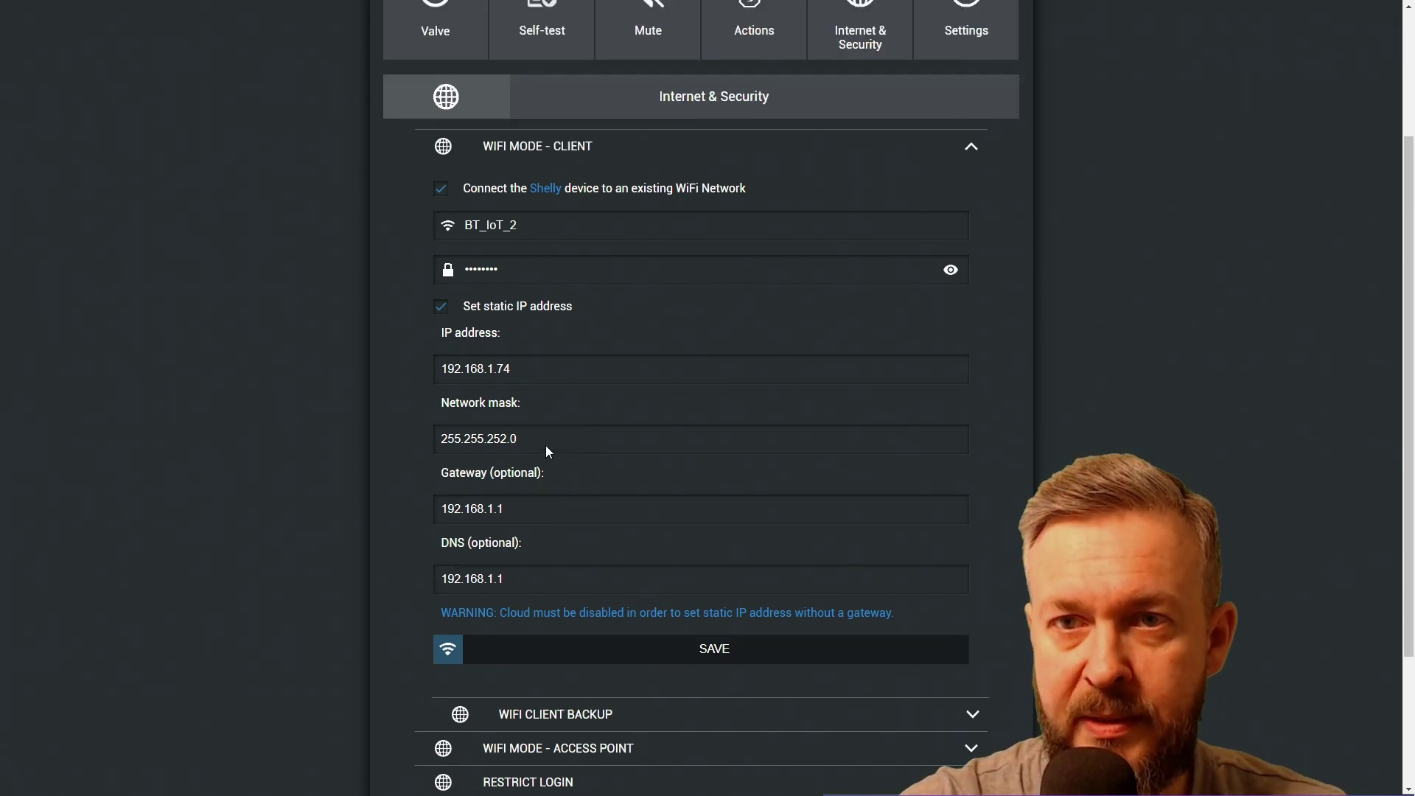
{"action": "left_click", "coordinate": [1068, 233]}
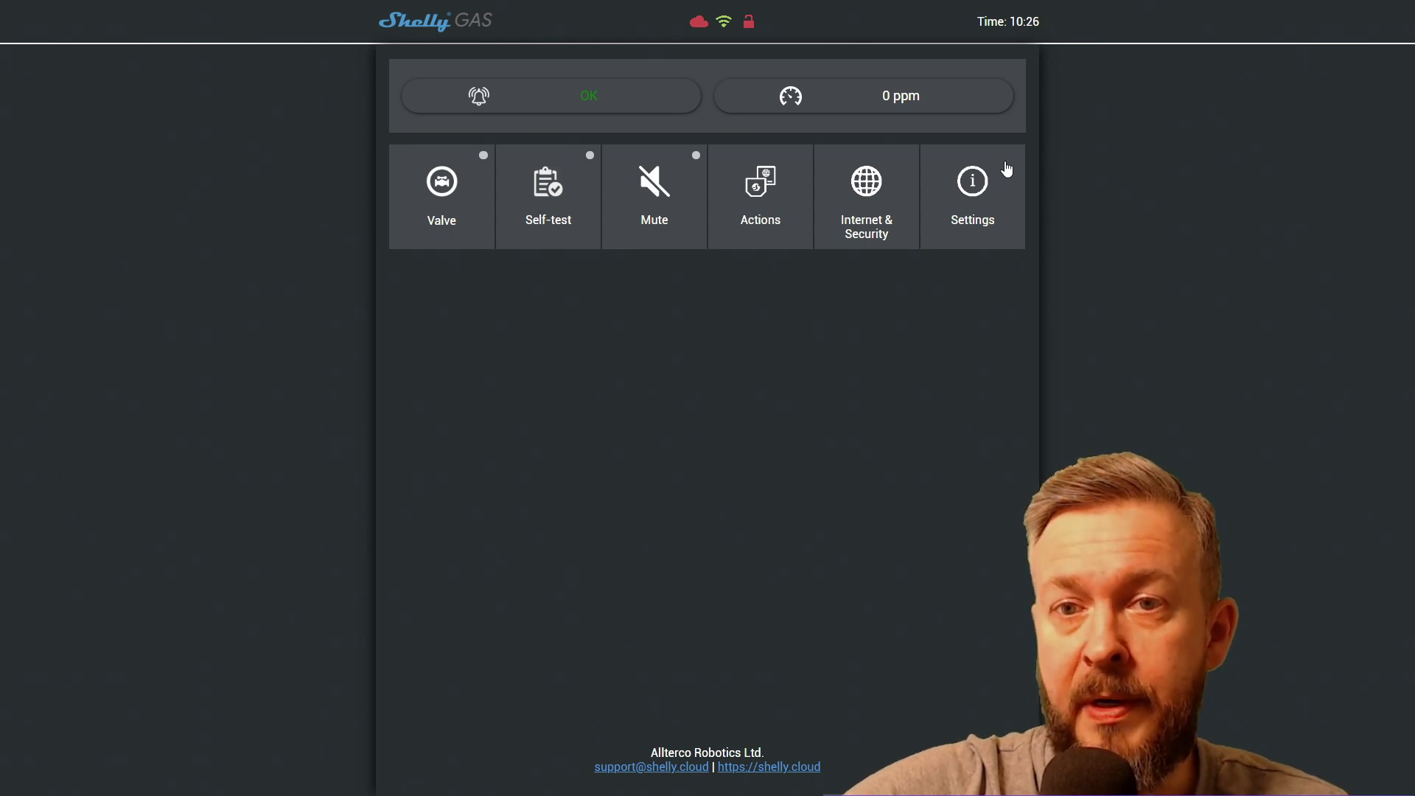
Check the firmware update and volume options in the device settings
{"action": "left_click", "coordinate": [974, 193]}
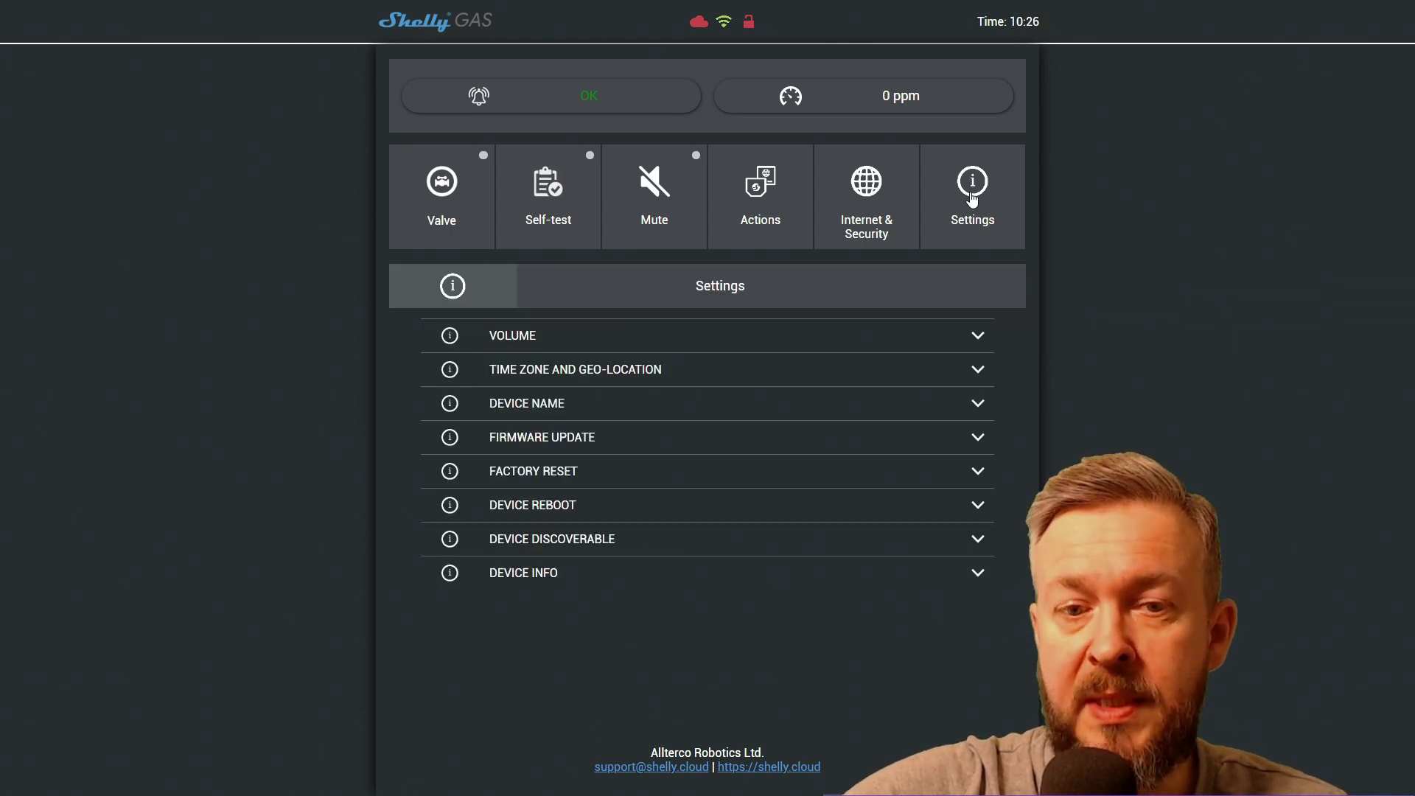
{"action": "left_click", "coordinate": [557, 440]}
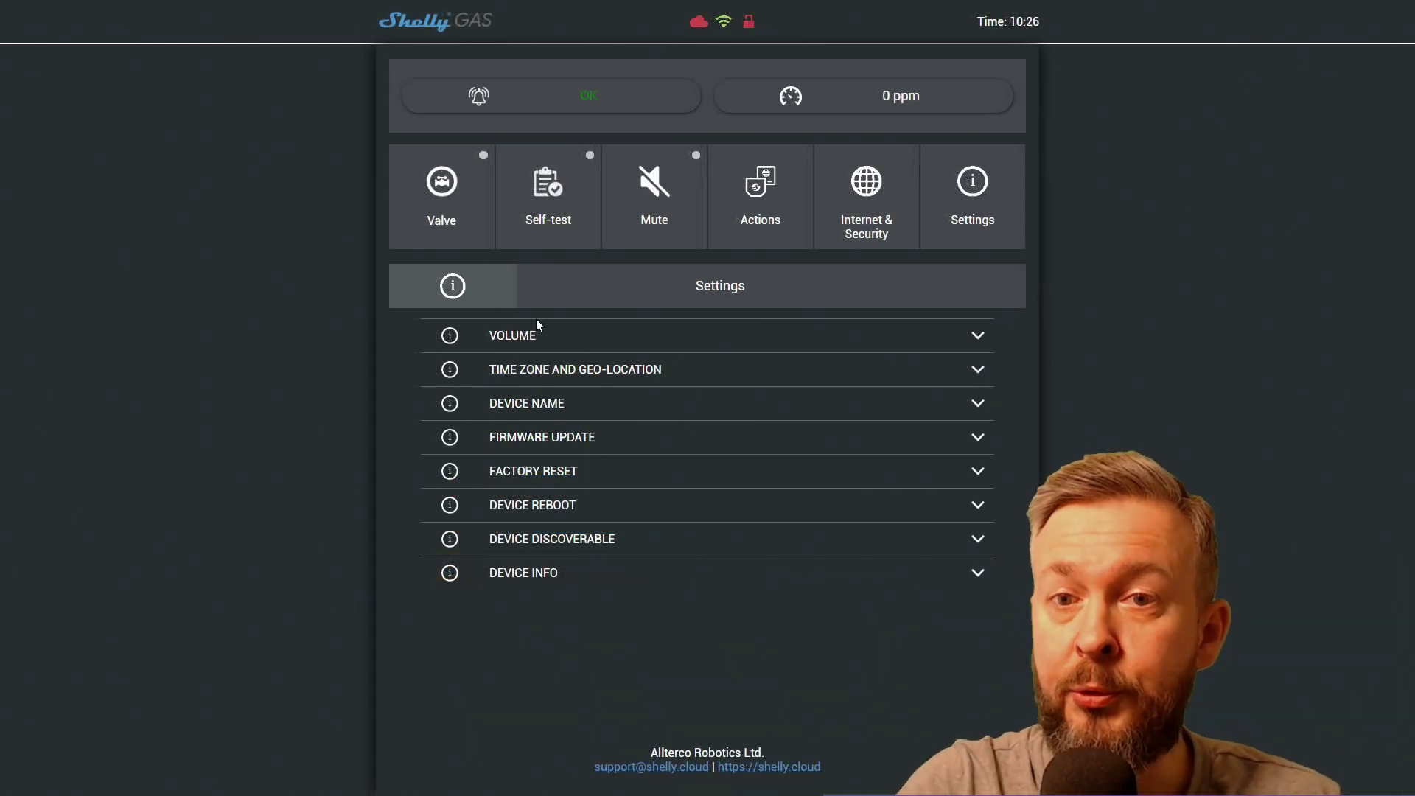
{"action": "left_click", "coordinate": [616, 349]}
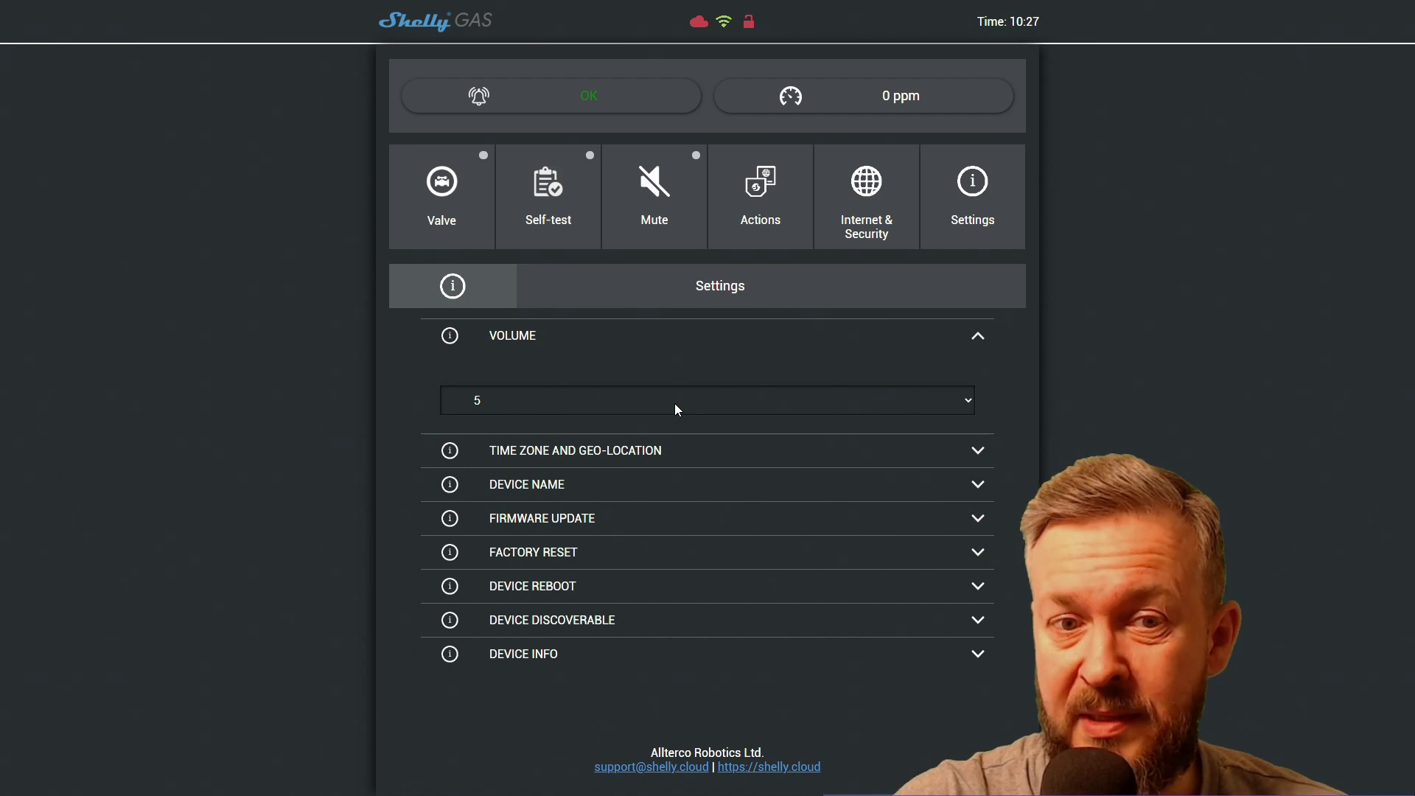
{"action": "left_click", "coordinate": [729, 338]}
Review the time zone and geo-location options and the device name field
{"action": "left_click", "coordinate": [700, 377]}
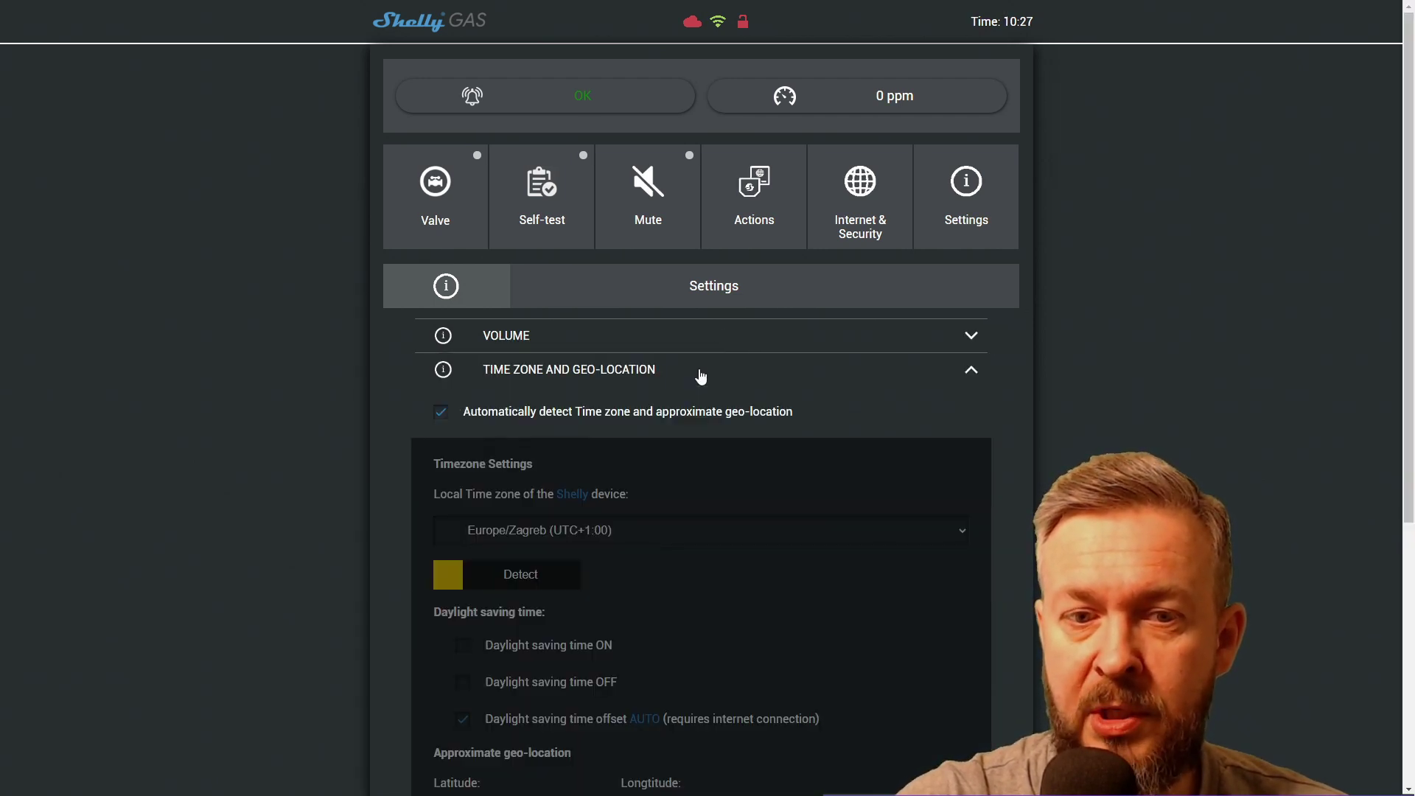
{"action": "mouse_move", "coordinate": [555, 476]}
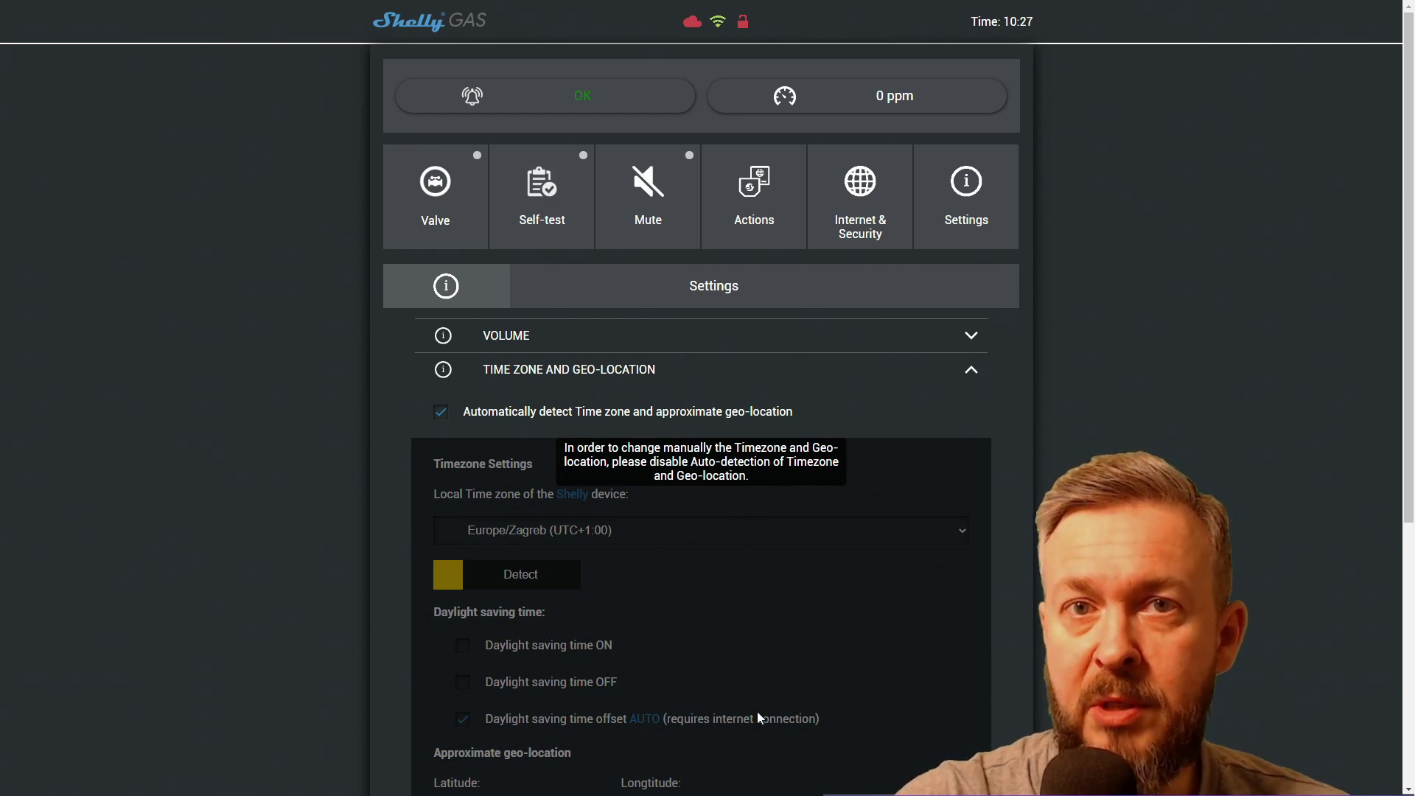
{"action": "left_click", "coordinate": [974, 372]}
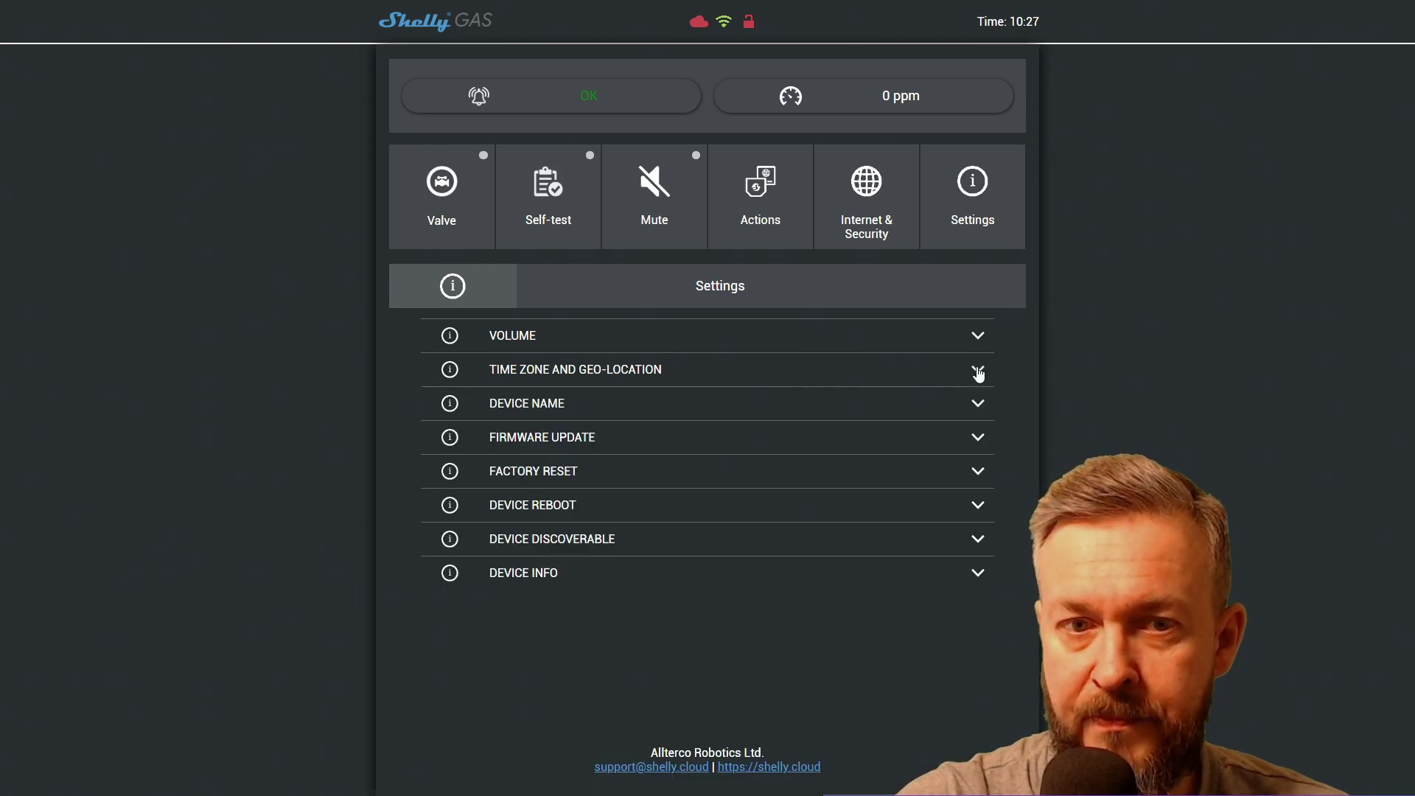
{"action": "left_click", "coordinate": [984, 411]}
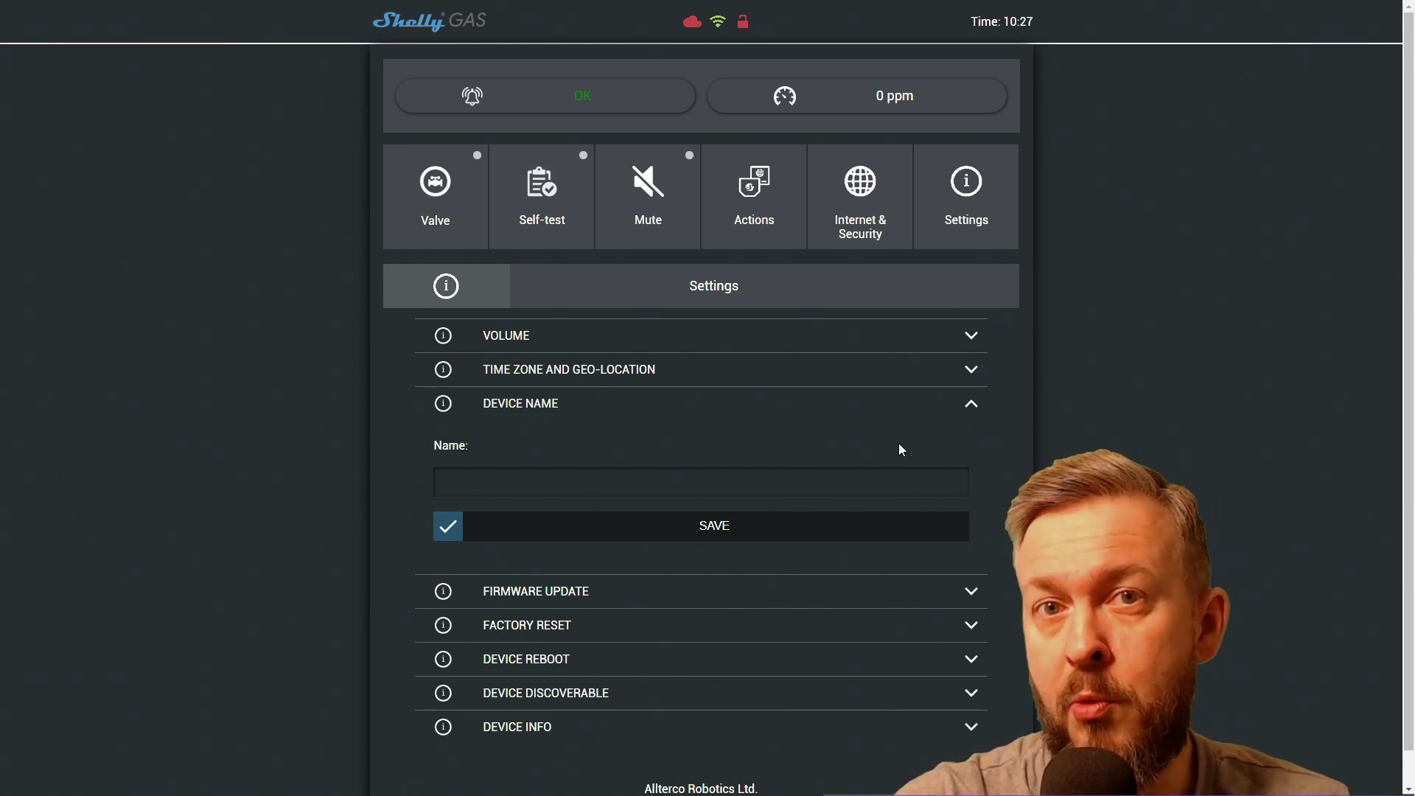
{"action": "left_click", "coordinate": [973, 405]}
Look at the factory reset and device reboot sections without running either operation
{"action": "left_click", "coordinate": [977, 475]}
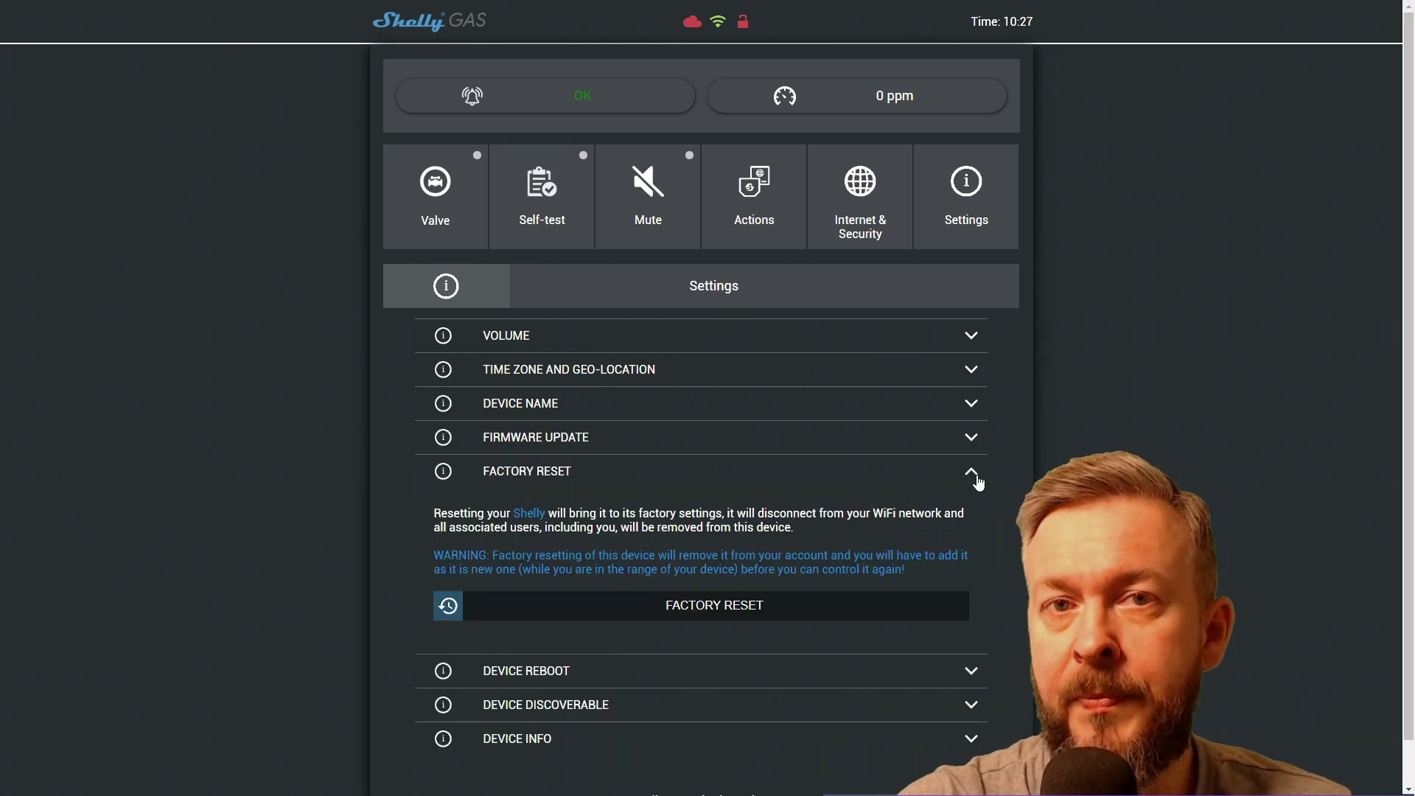
{"action": "left_click", "coordinate": [977, 479]}
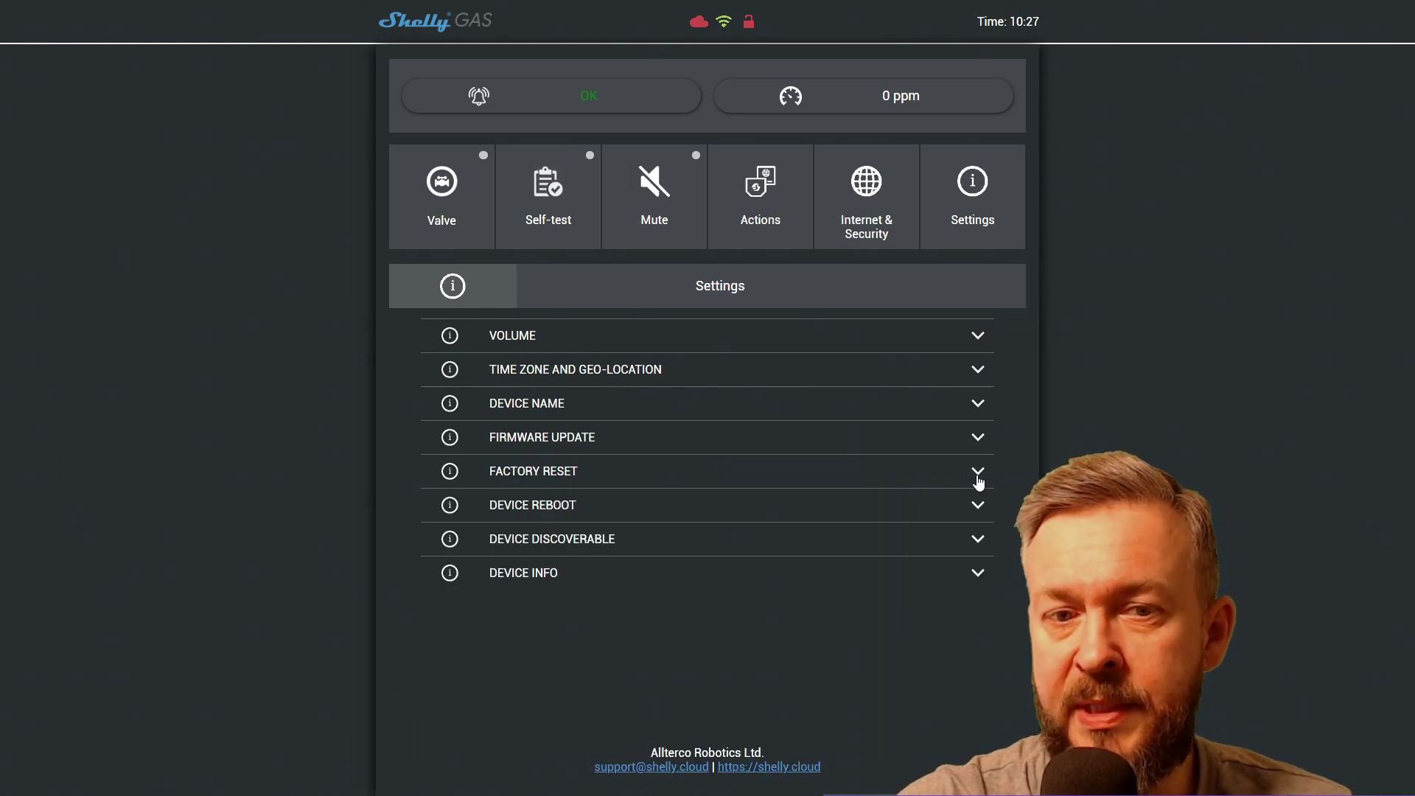
{"action": "left_click", "coordinate": [977, 518]}
{"action": "left_click", "coordinate": [979, 517]}
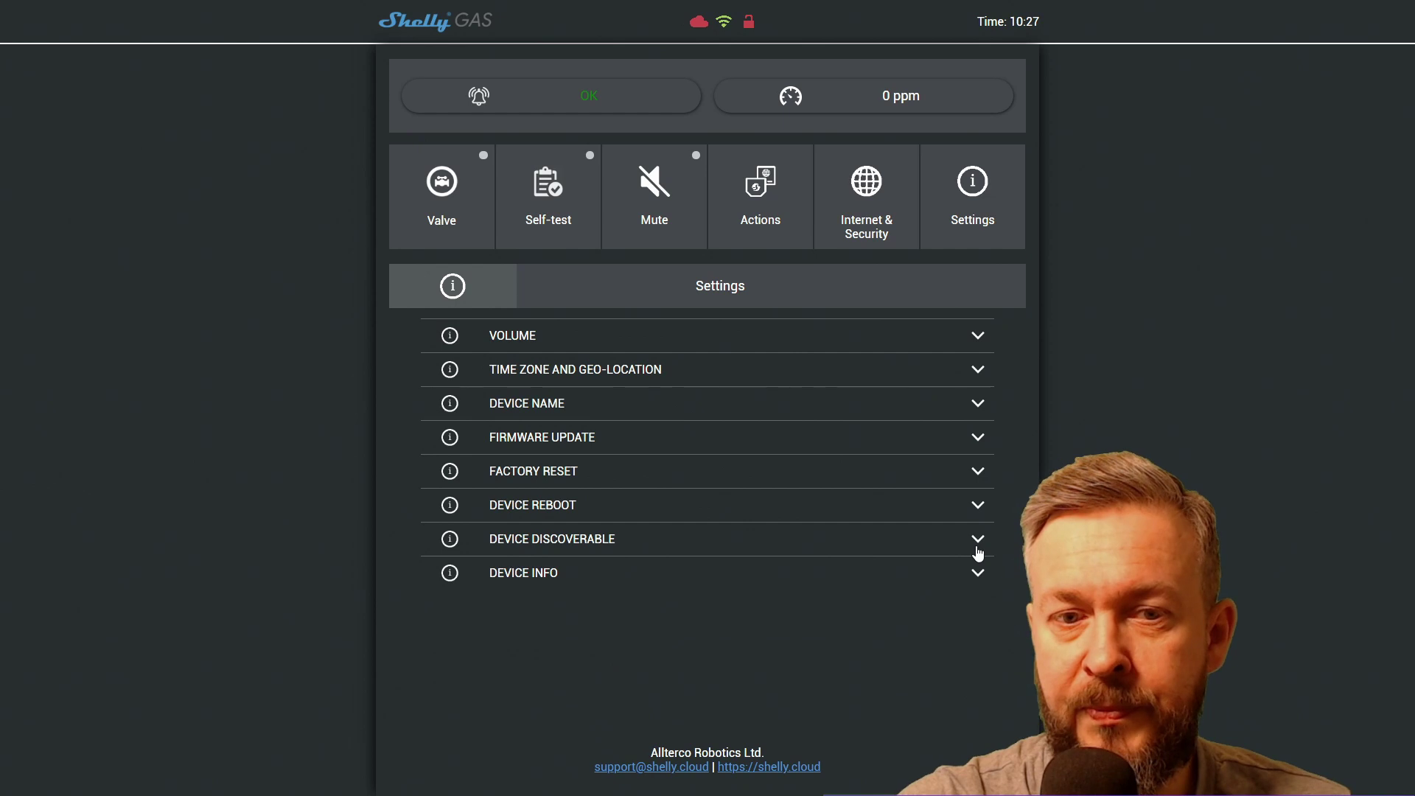
Check the device discoverable option and the WiFi SSID and signal strength in the device info
{"action": "left_click", "coordinate": [978, 550]}
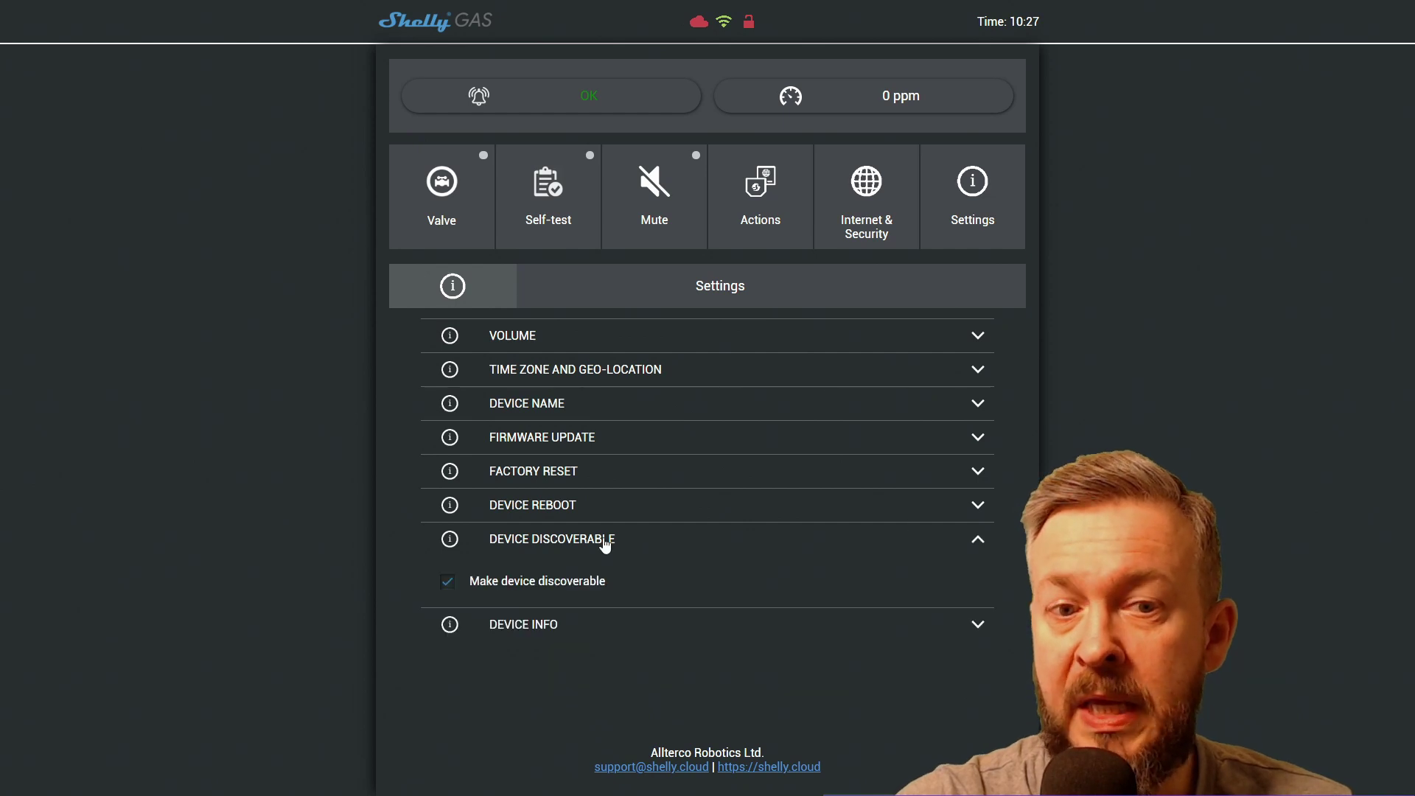
{"action": "left_click", "coordinate": [979, 545]}
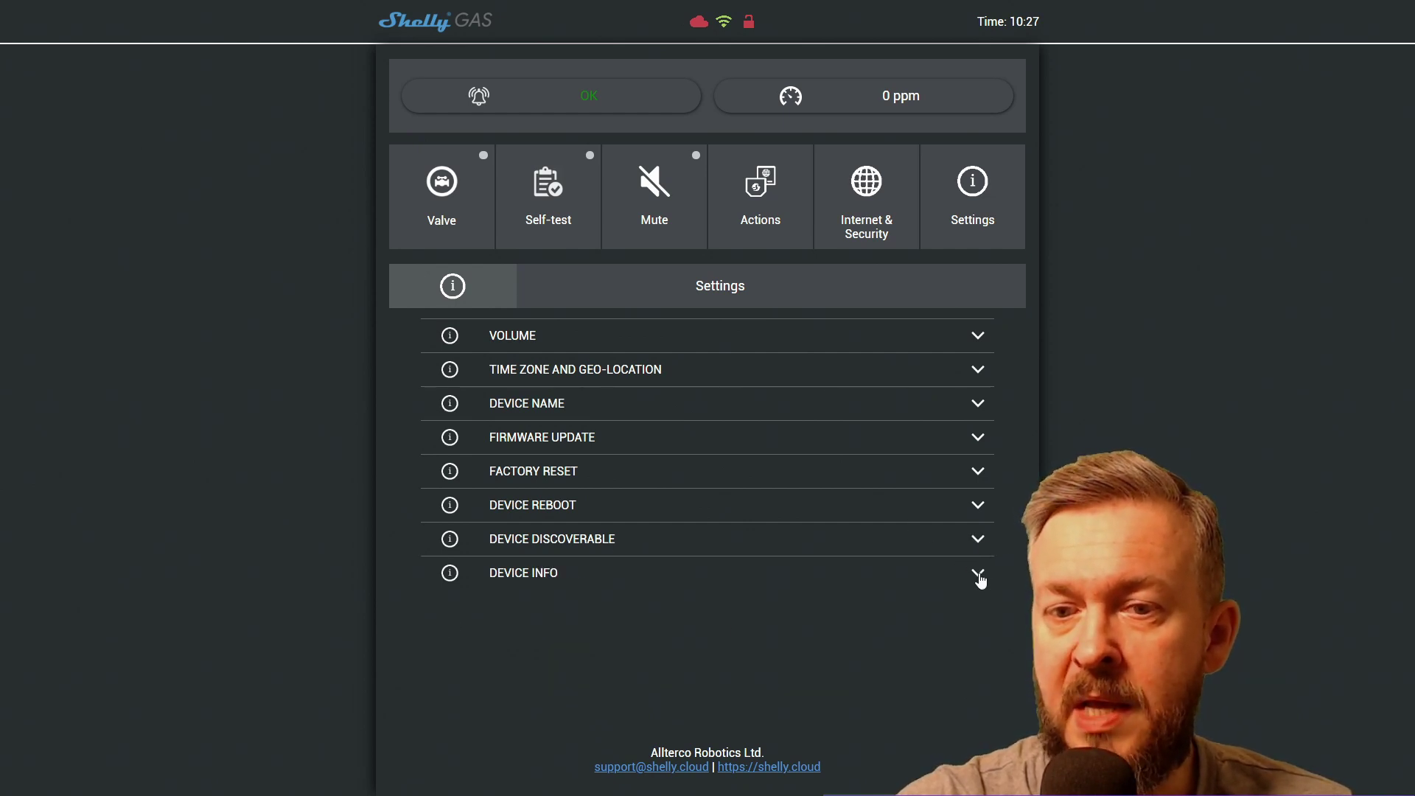
{"action": "left_click", "coordinate": [978, 577]}
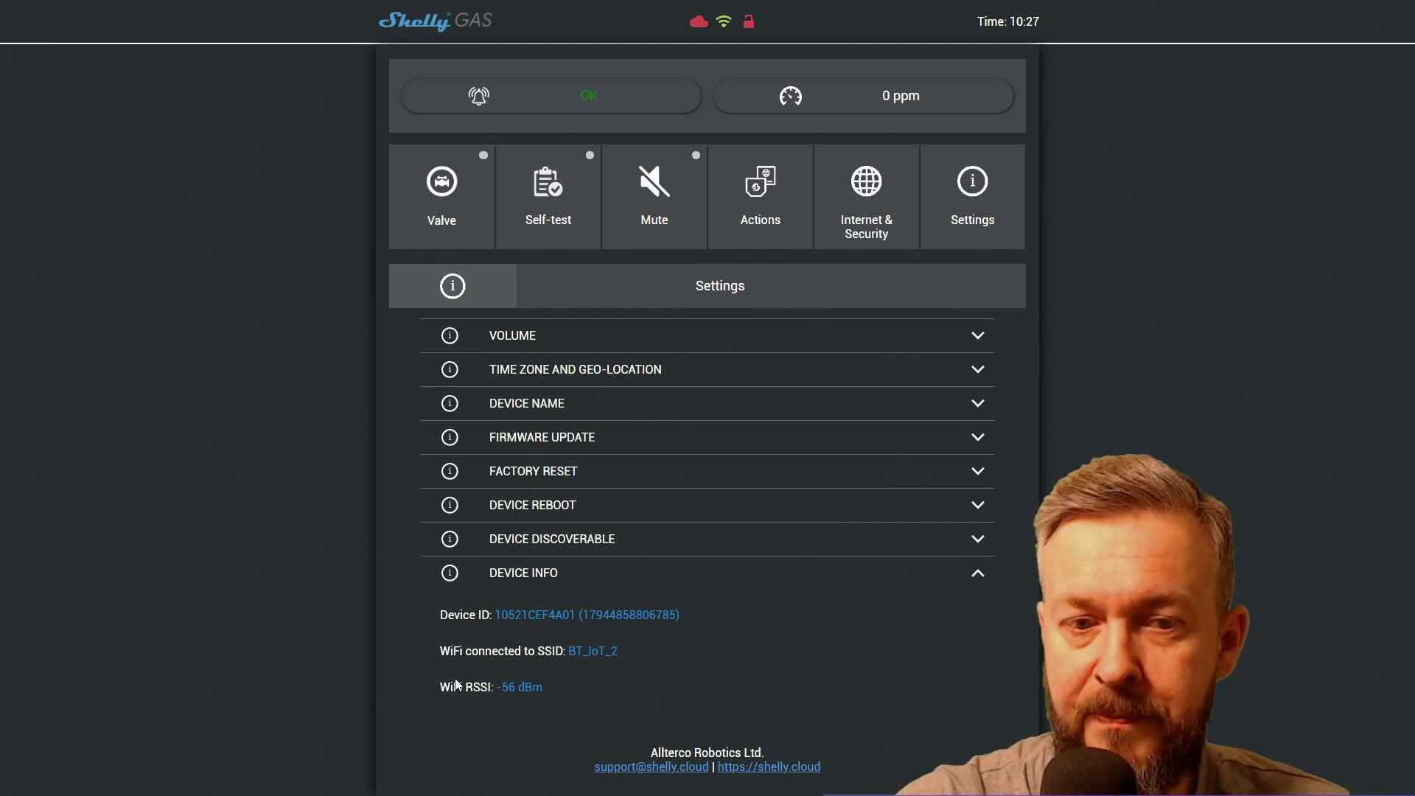
{"action": "left_click_drag", "start_coordinate": [441, 652], "coordinate": [625, 670]}
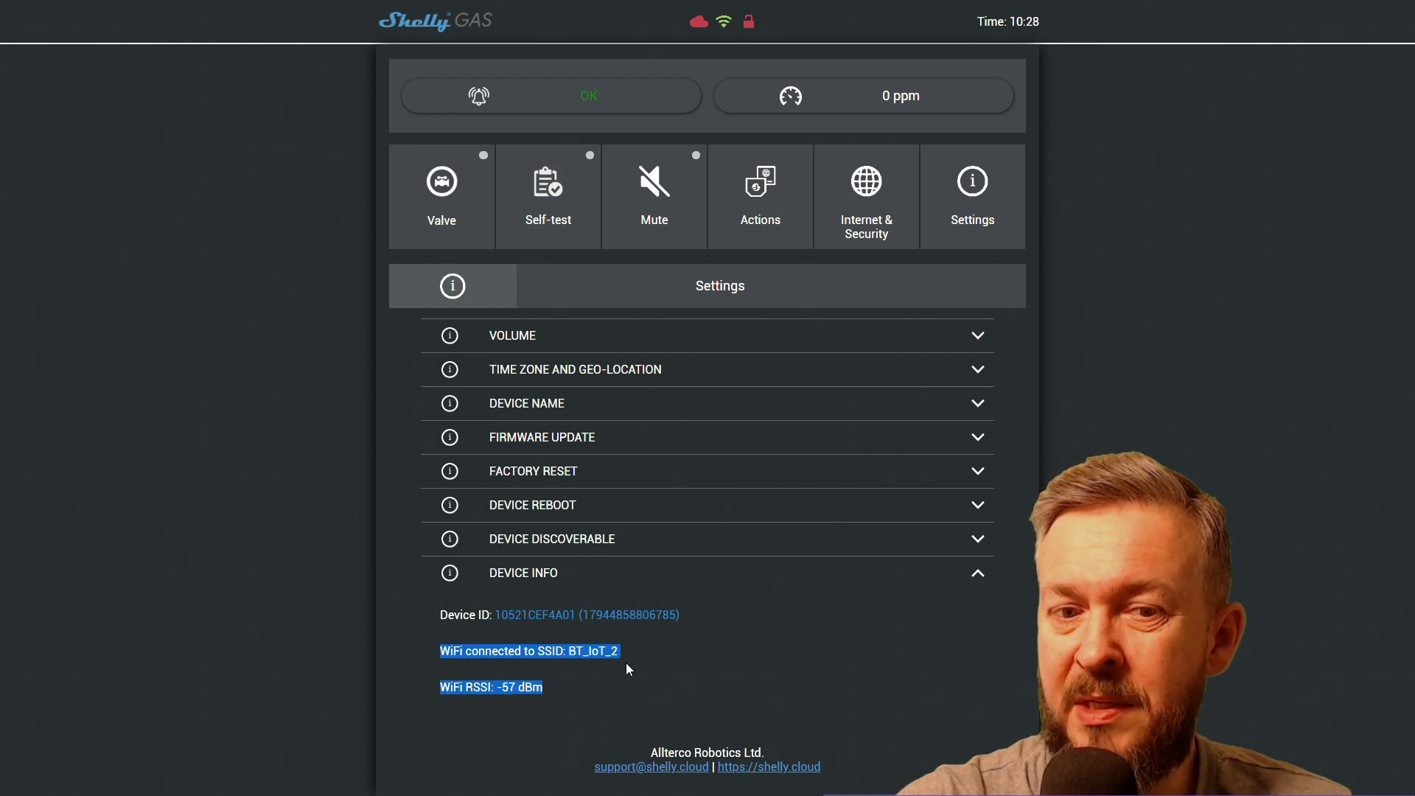
Look at the WiFi client backup option under Internet & Security
{"action": "left_click", "coordinate": [864, 223]}
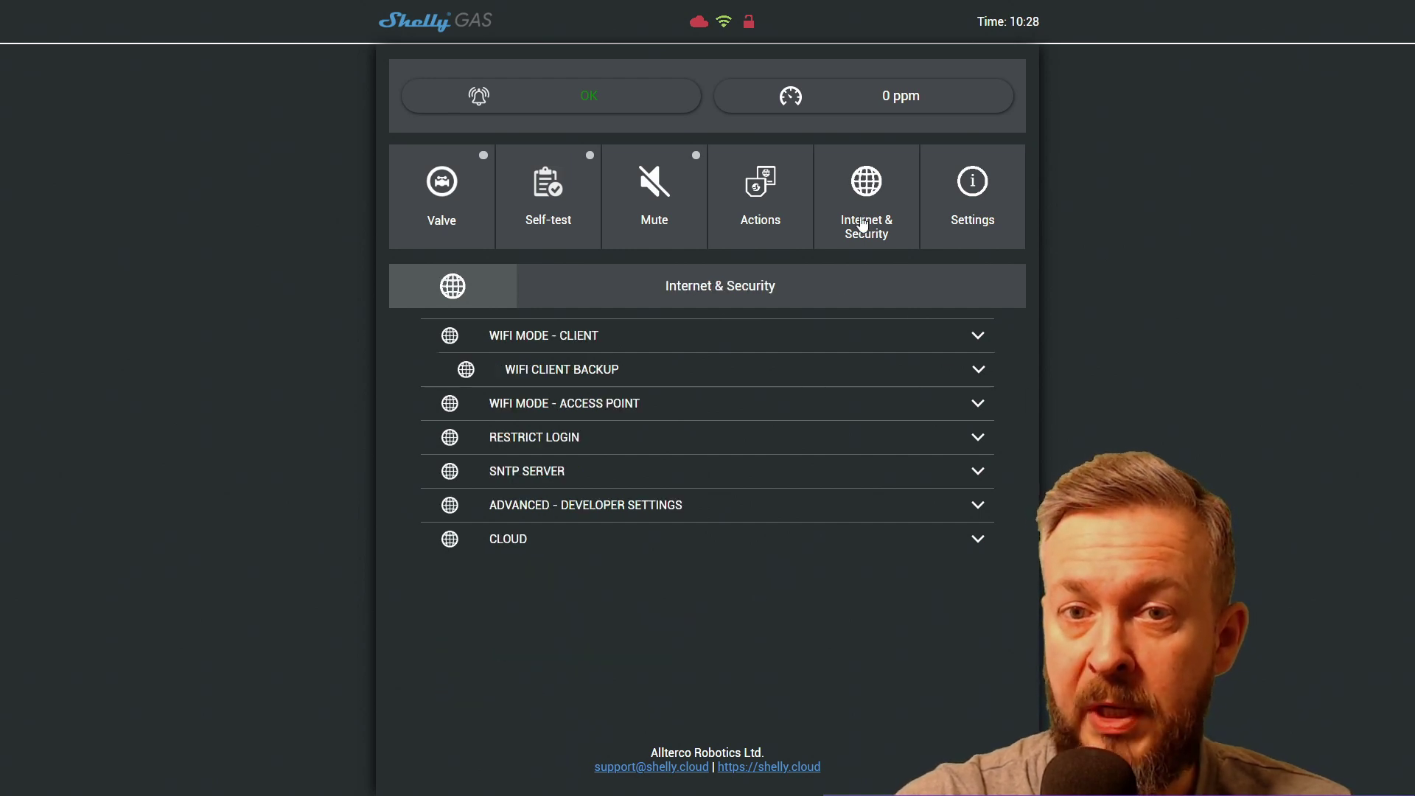
{"action": "left_click", "coordinate": [540, 376]}
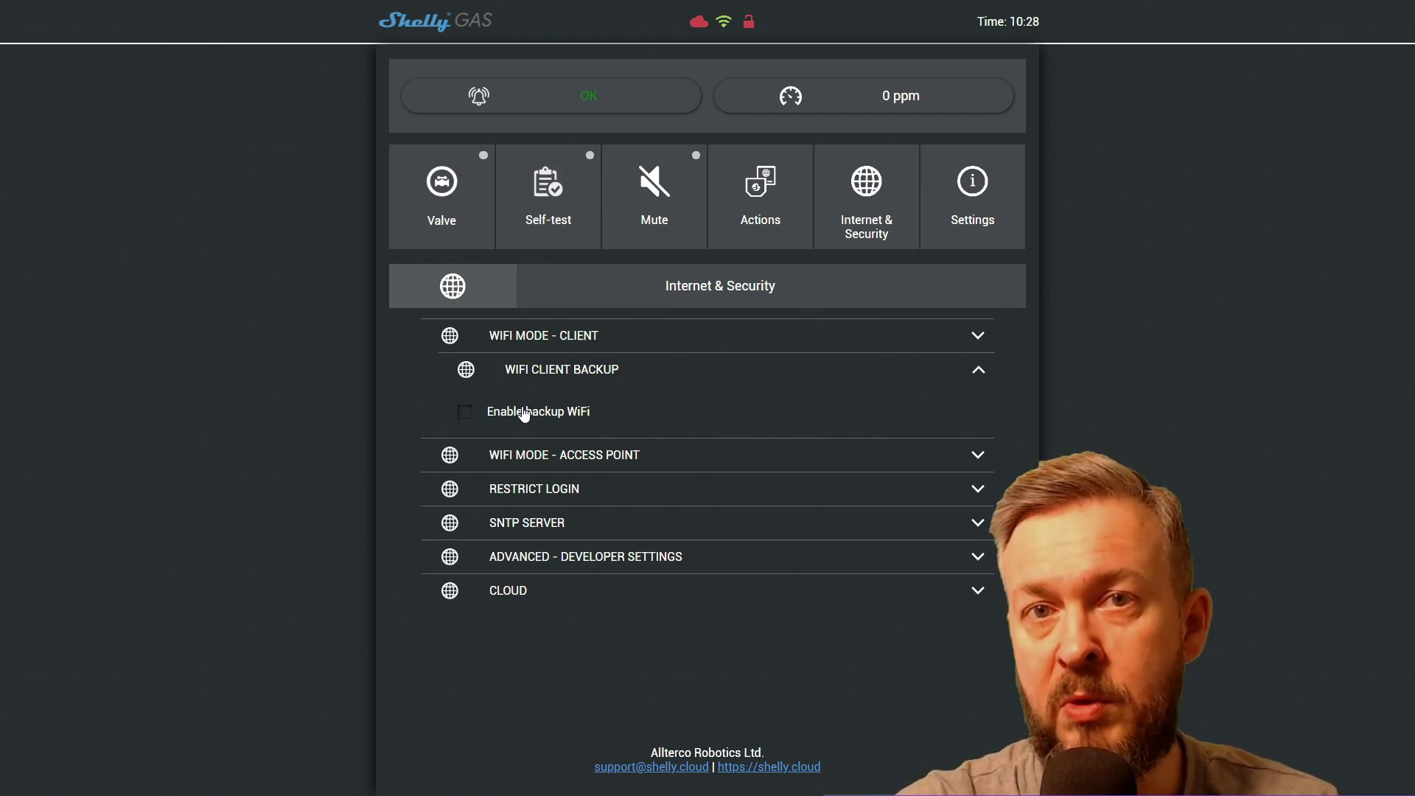
{"action": "left_click", "coordinate": [978, 369]}
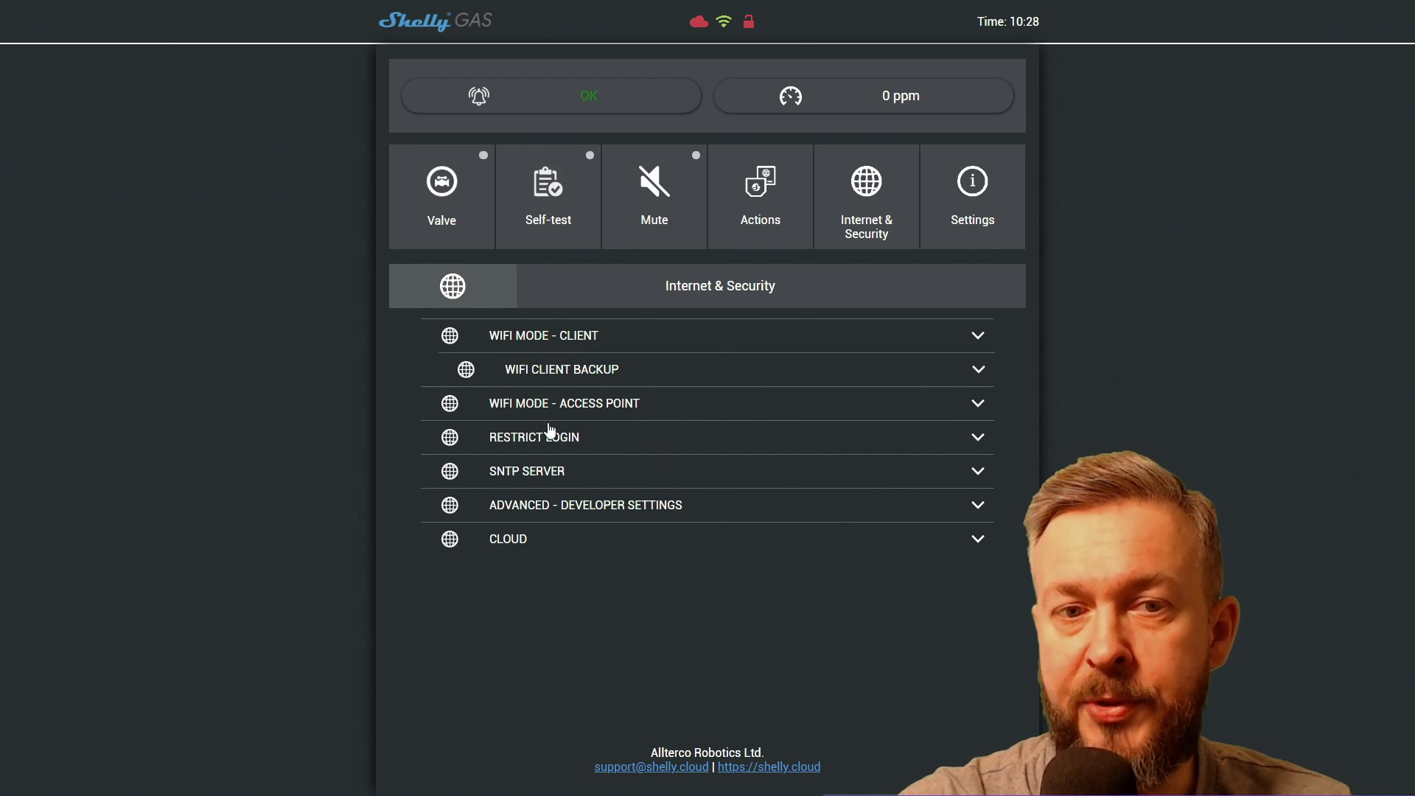
Review the access point mode option and the web interface login restriction
{"action": "left_click", "coordinate": [984, 405]}
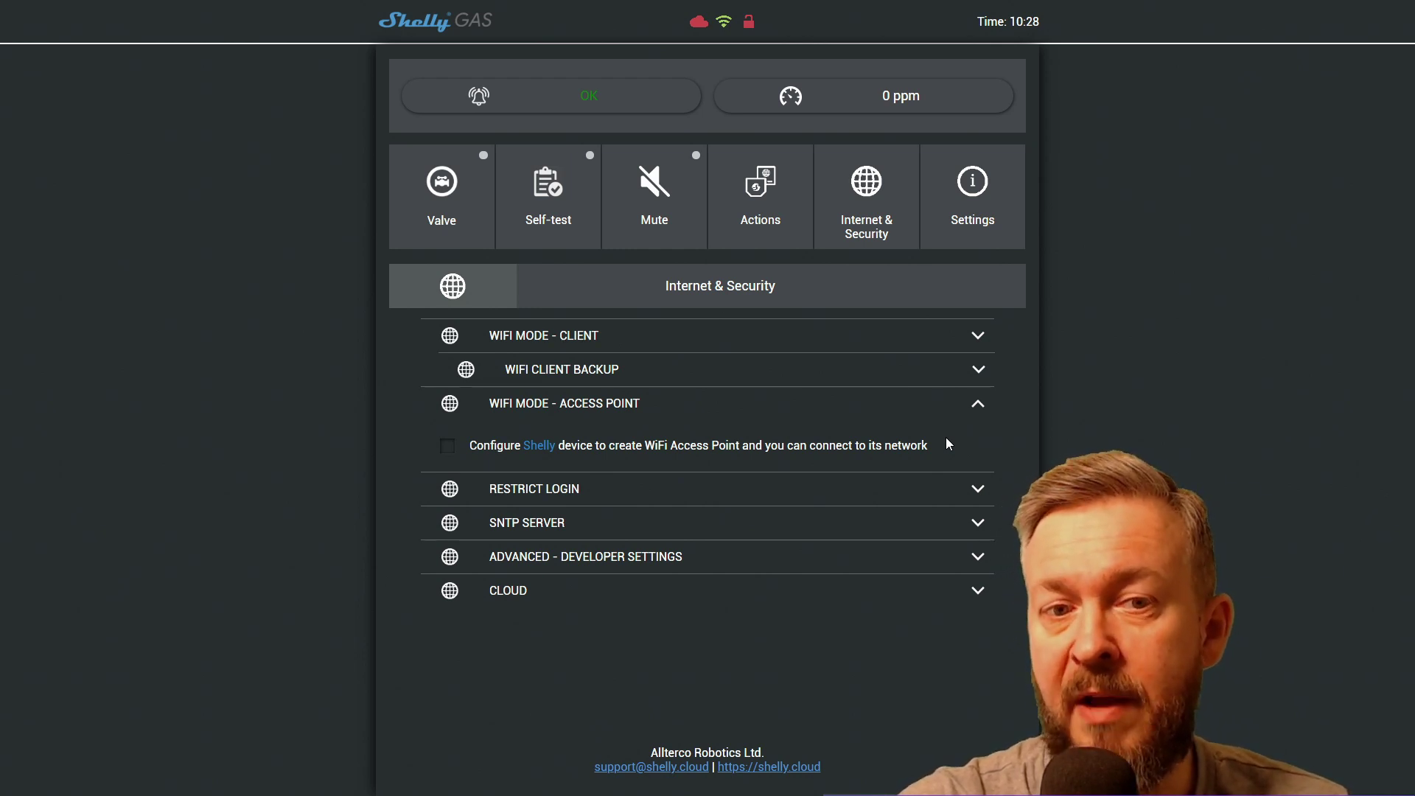
{"action": "left_click", "coordinate": [977, 489]}
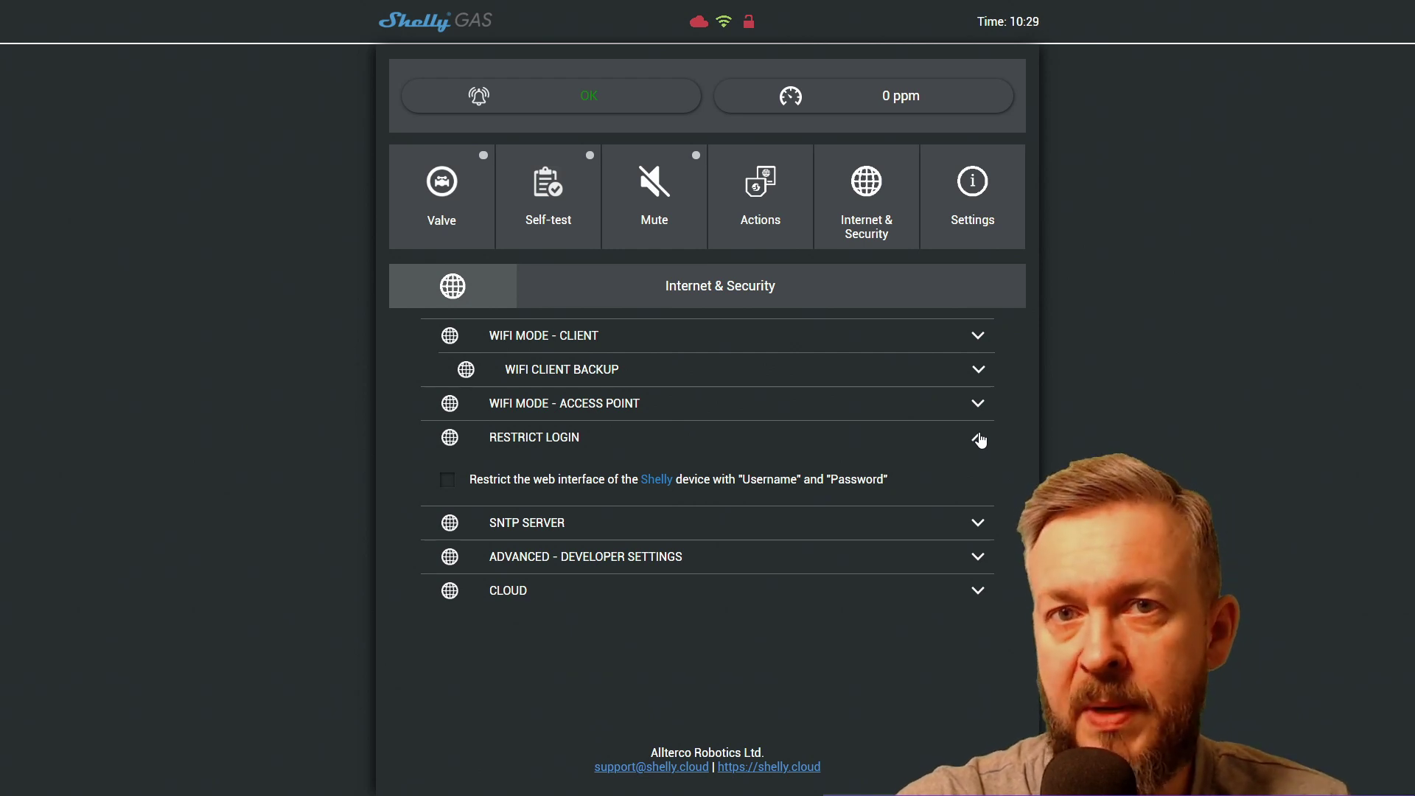
{"action": "left_click", "coordinate": [979, 440]}
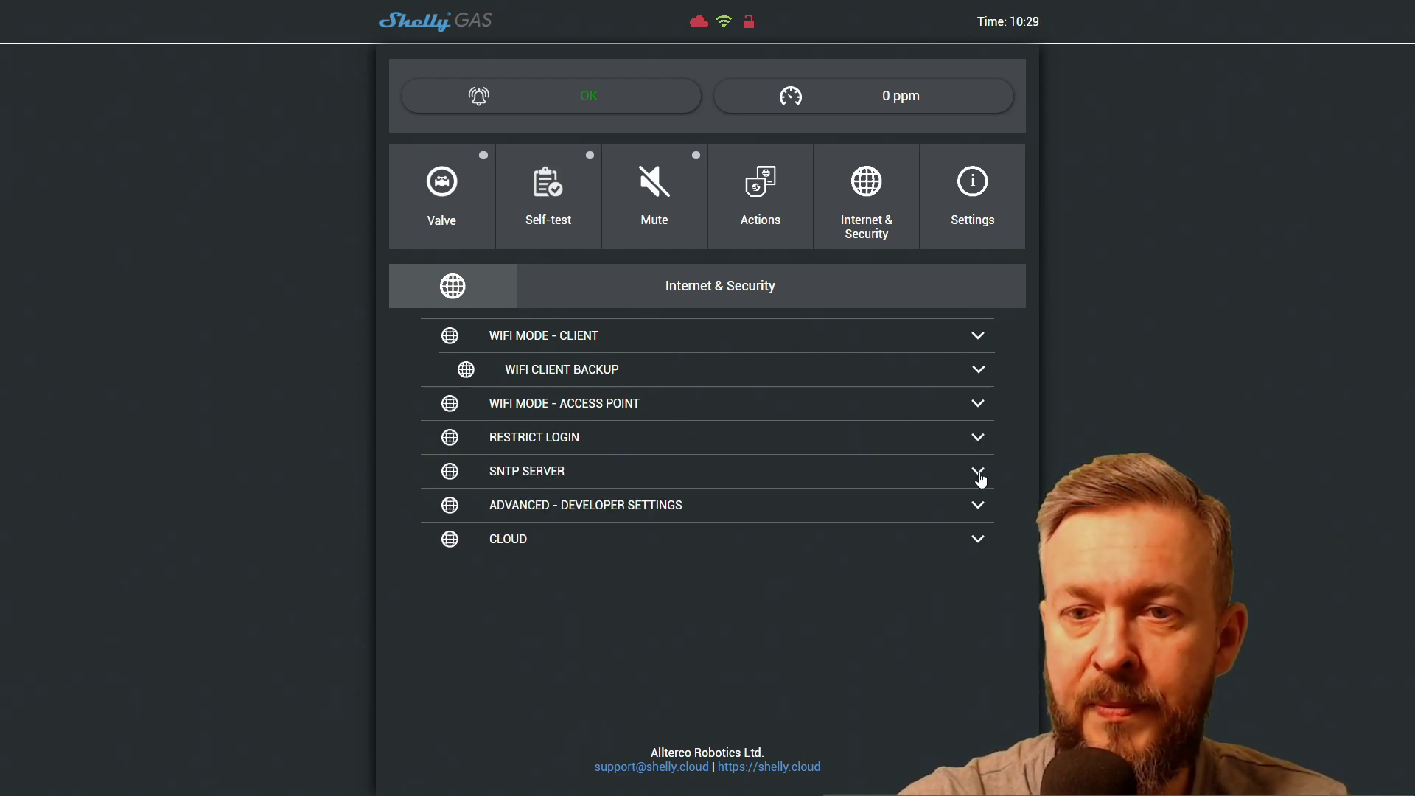
Check the SNTP server setting and the cloud connection option without enabling the cloud
{"action": "left_click", "coordinate": [978, 473]}
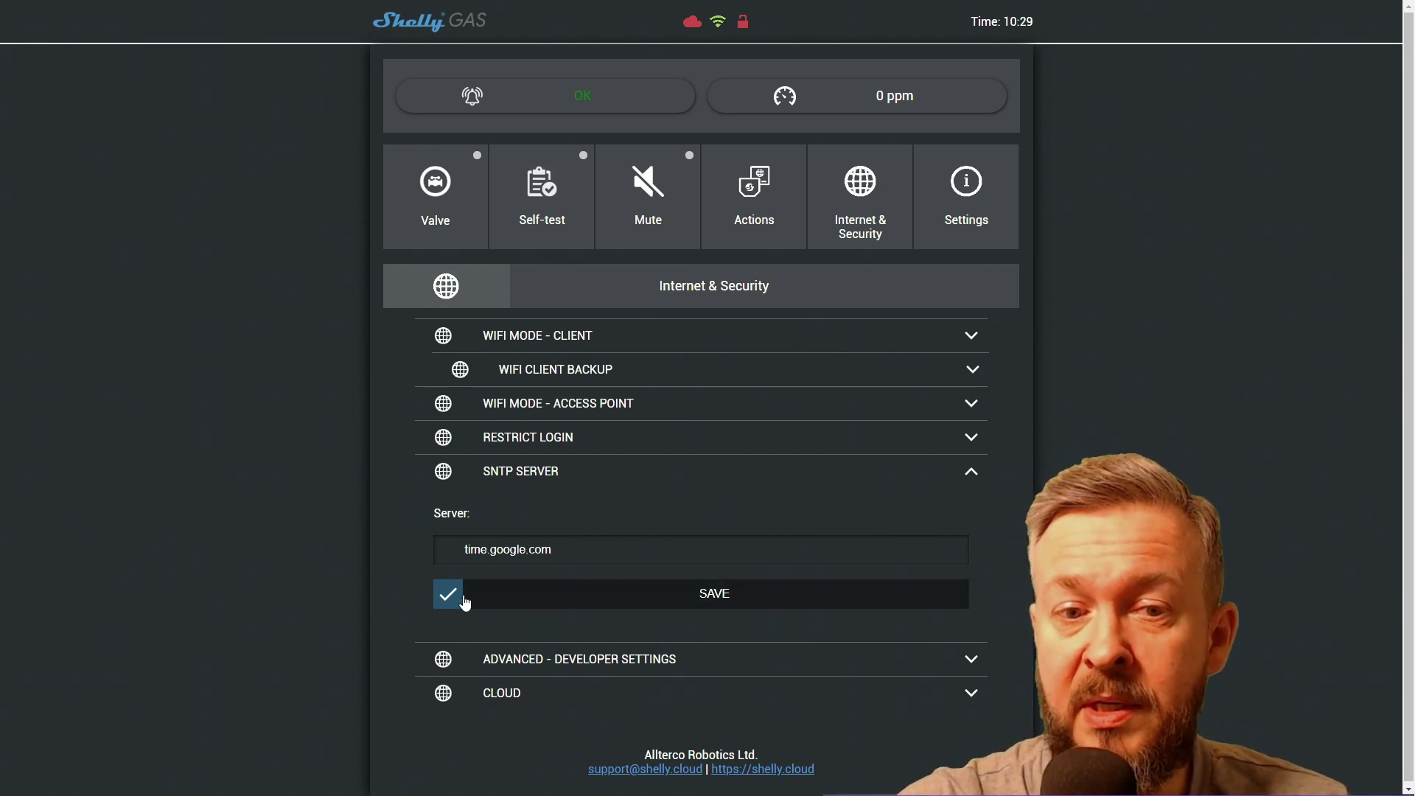
{"action": "left_click", "coordinate": [970, 476]}
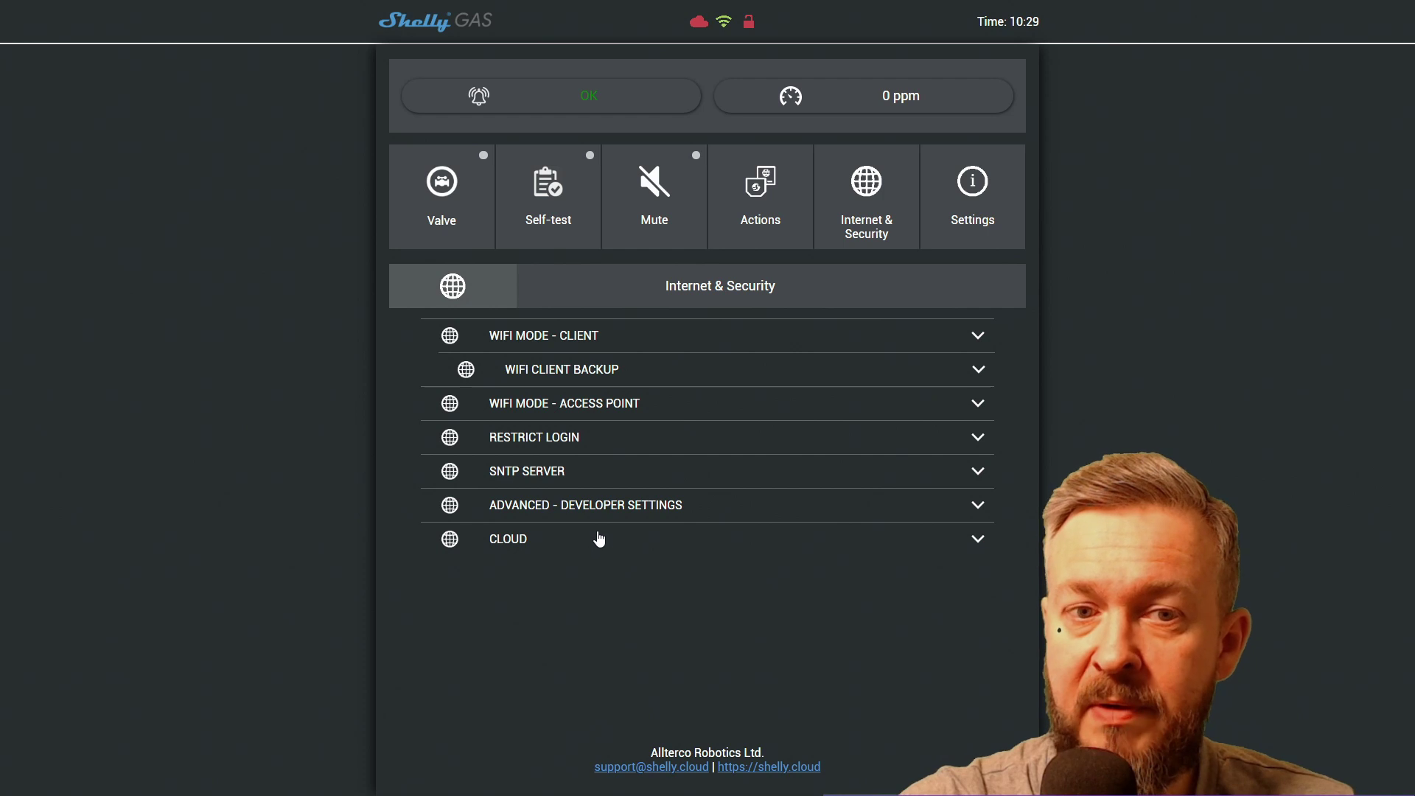
{"action": "left_click", "coordinate": [977, 542]}
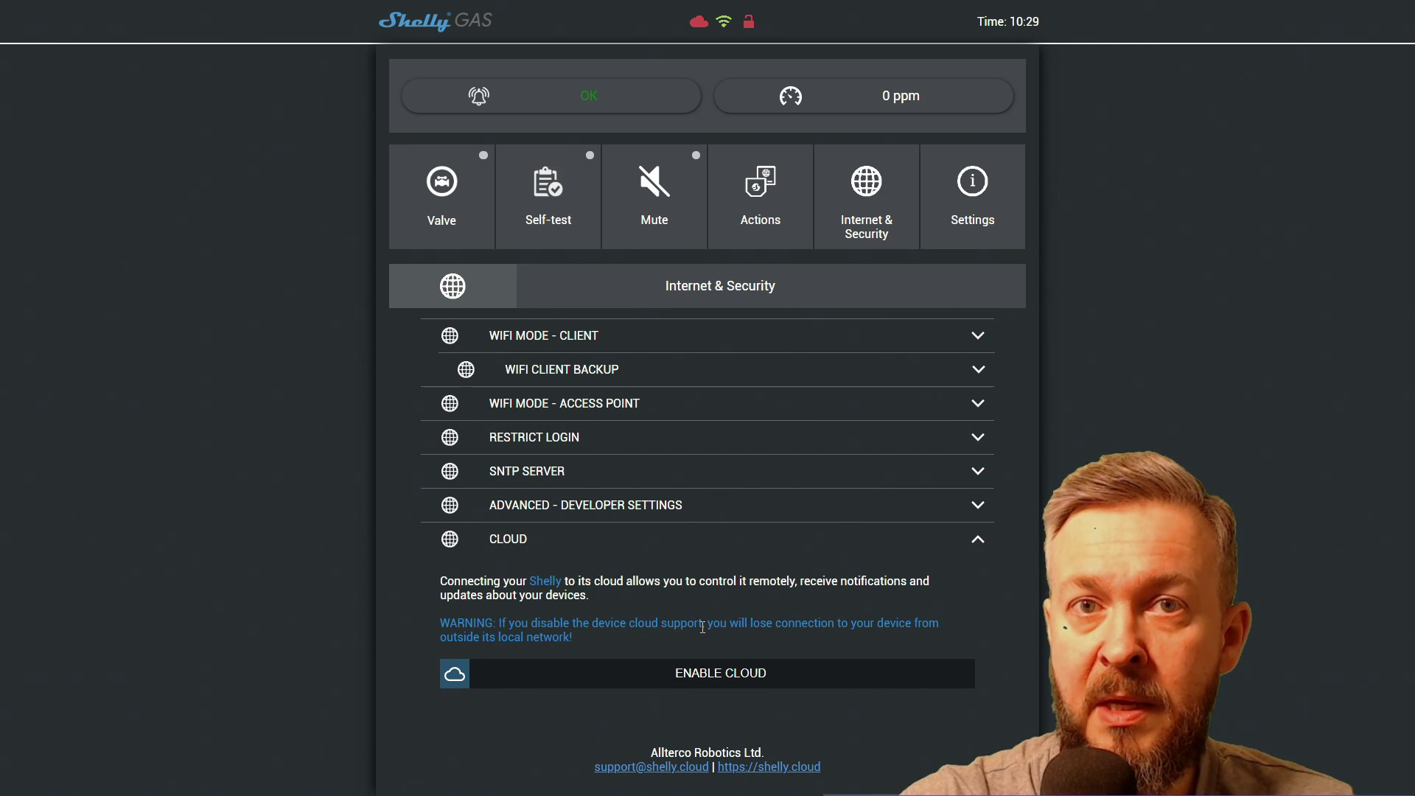
{"action": "left_click", "coordinate": [978, 540]}
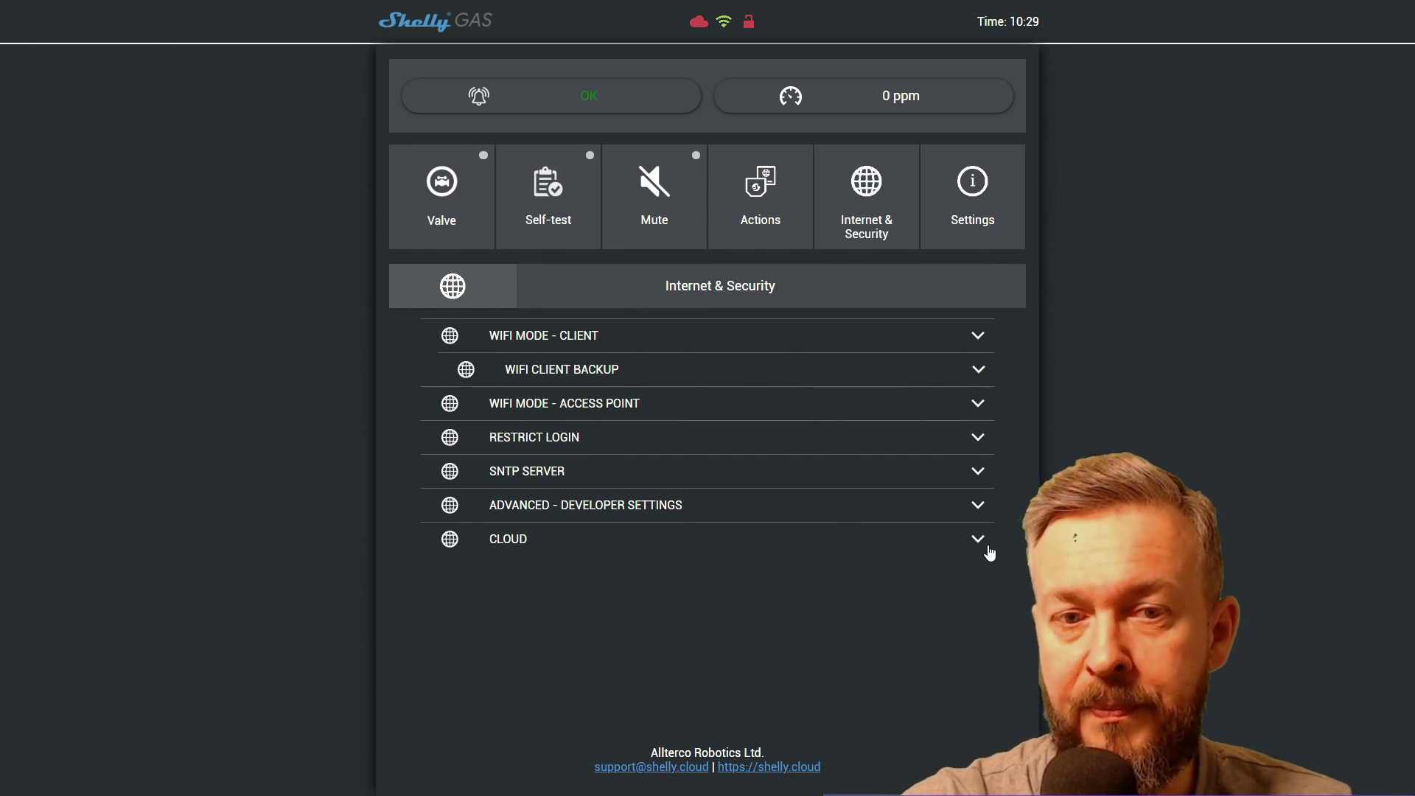
Examine the MQTT configuration in the advanced developer settings, from the server and credentials down to the session options
{"action": "left_click", "coordinate": [966, 504]}
{"action": "scroll", "coordinate": [966, 505], "scroll_direction": "down", "scroll_amount": 1}
{"action": "scroll", "coordinate": [966, 506], "scroll_direction": "down", "scroll_amount": 3}
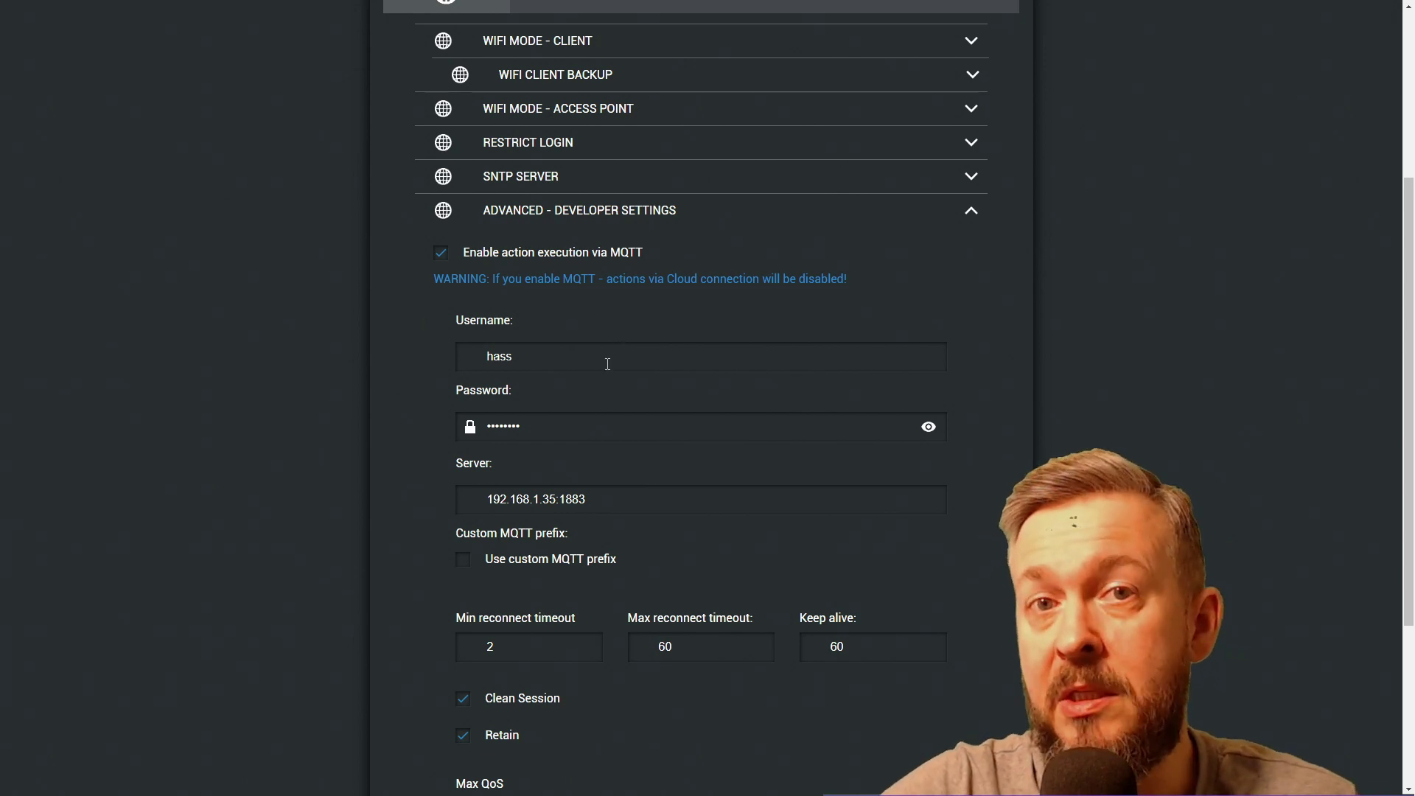
{"action": "scroll", "coordinate": [610, 361], "scroll_direction": "down", "scroll_amount": 2}
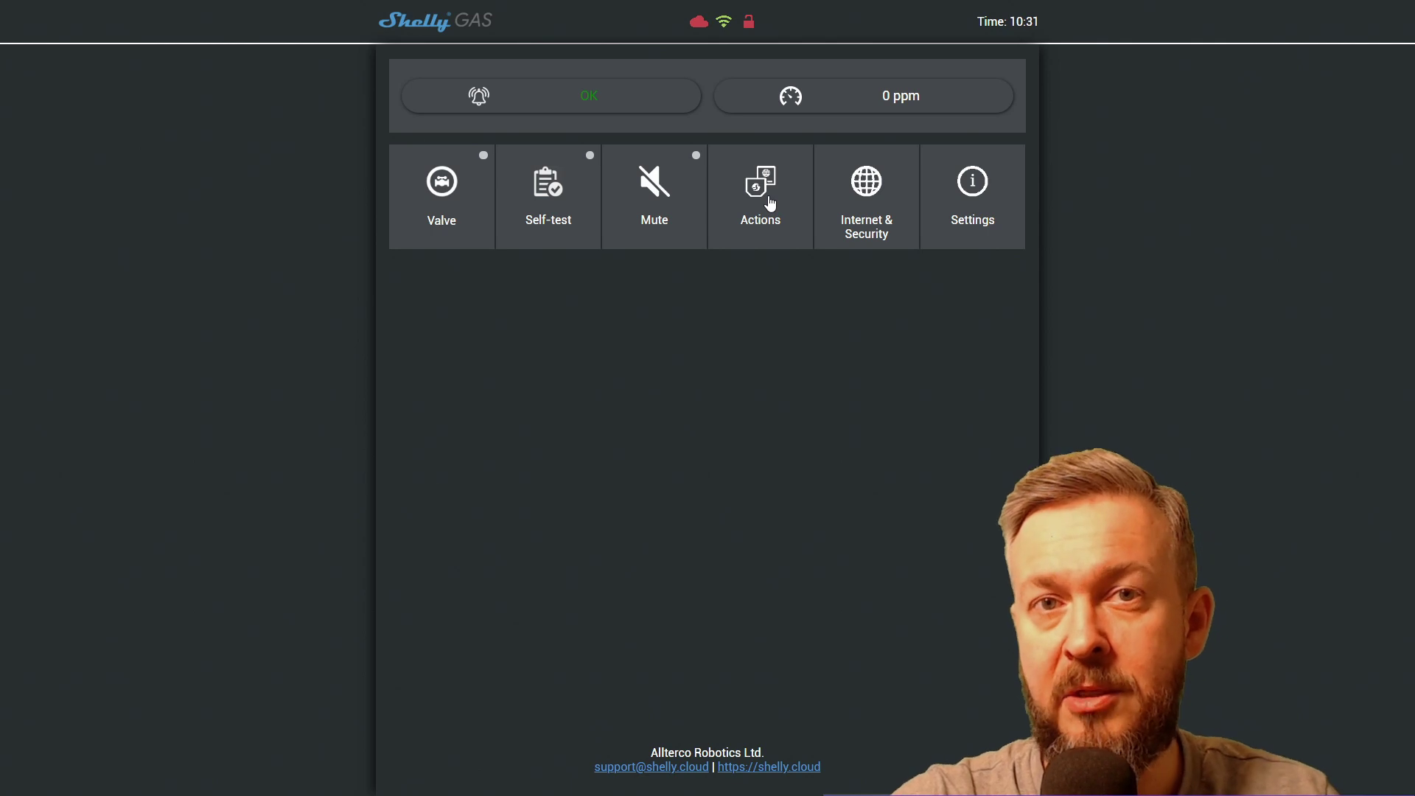
Review the URL actions for the mild leak and heavy leak alarm triggers
{"action": "left_click", "coordinate": [755, 210]}
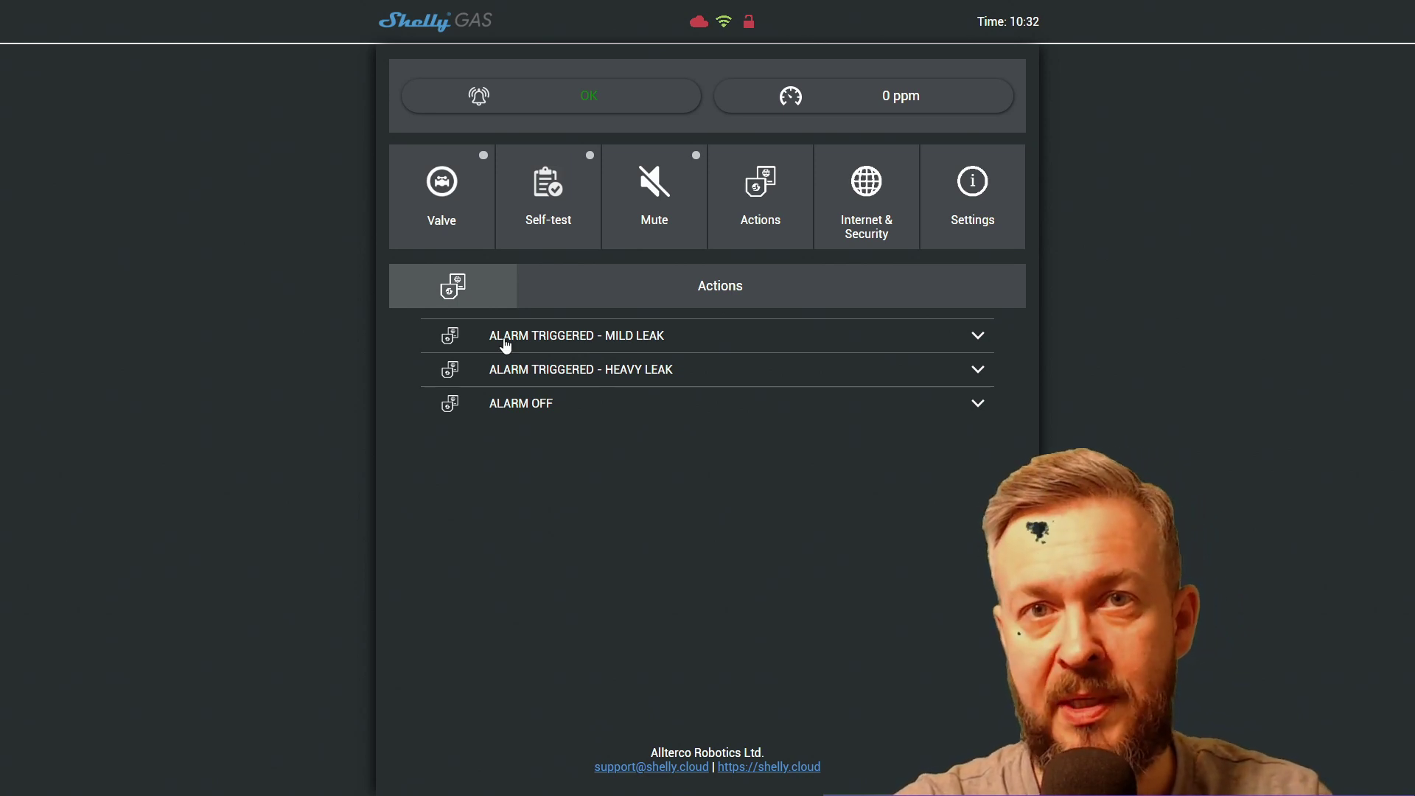
{"action": "left_click", "coordinate": [976, 339]}
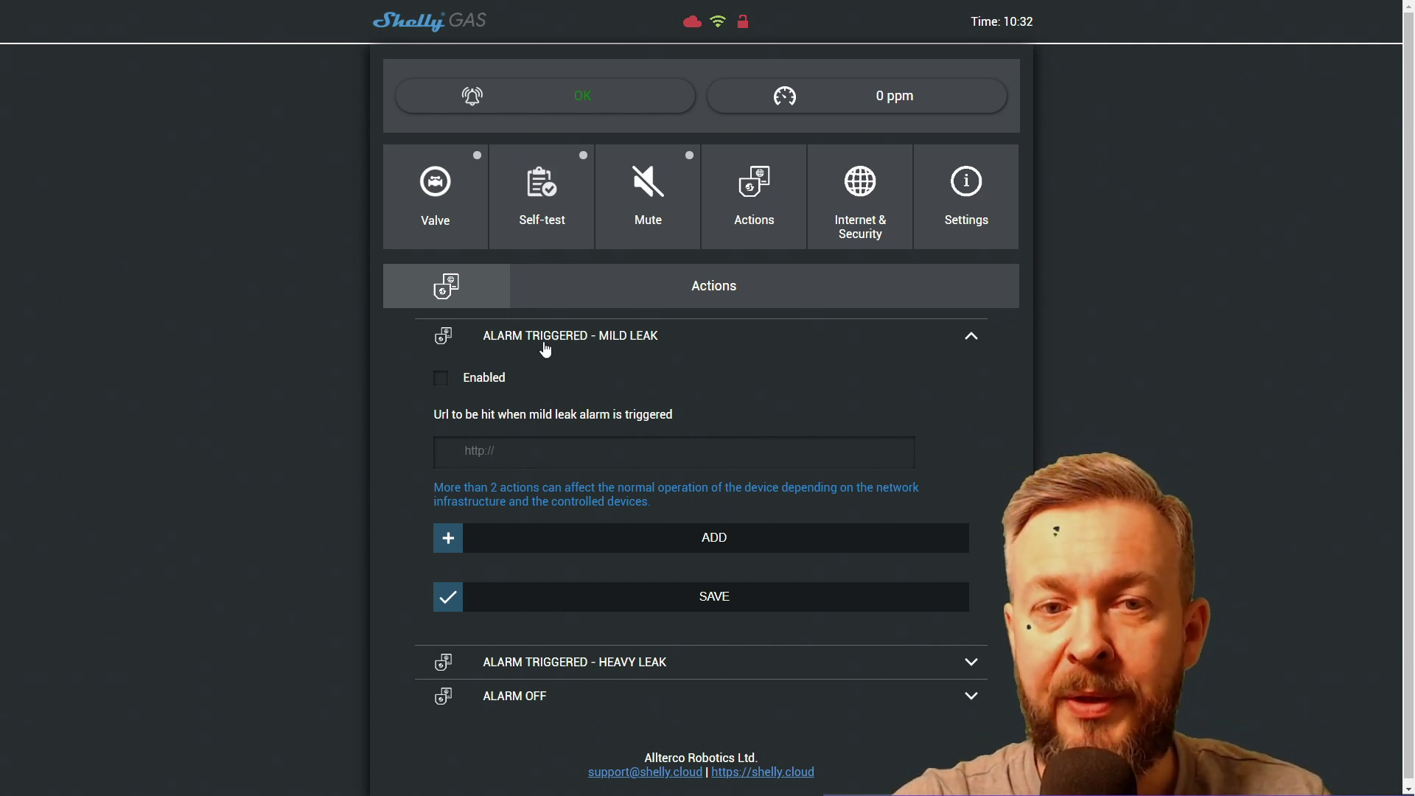
{"action": "left_click", "coordinate": [971, 337]}
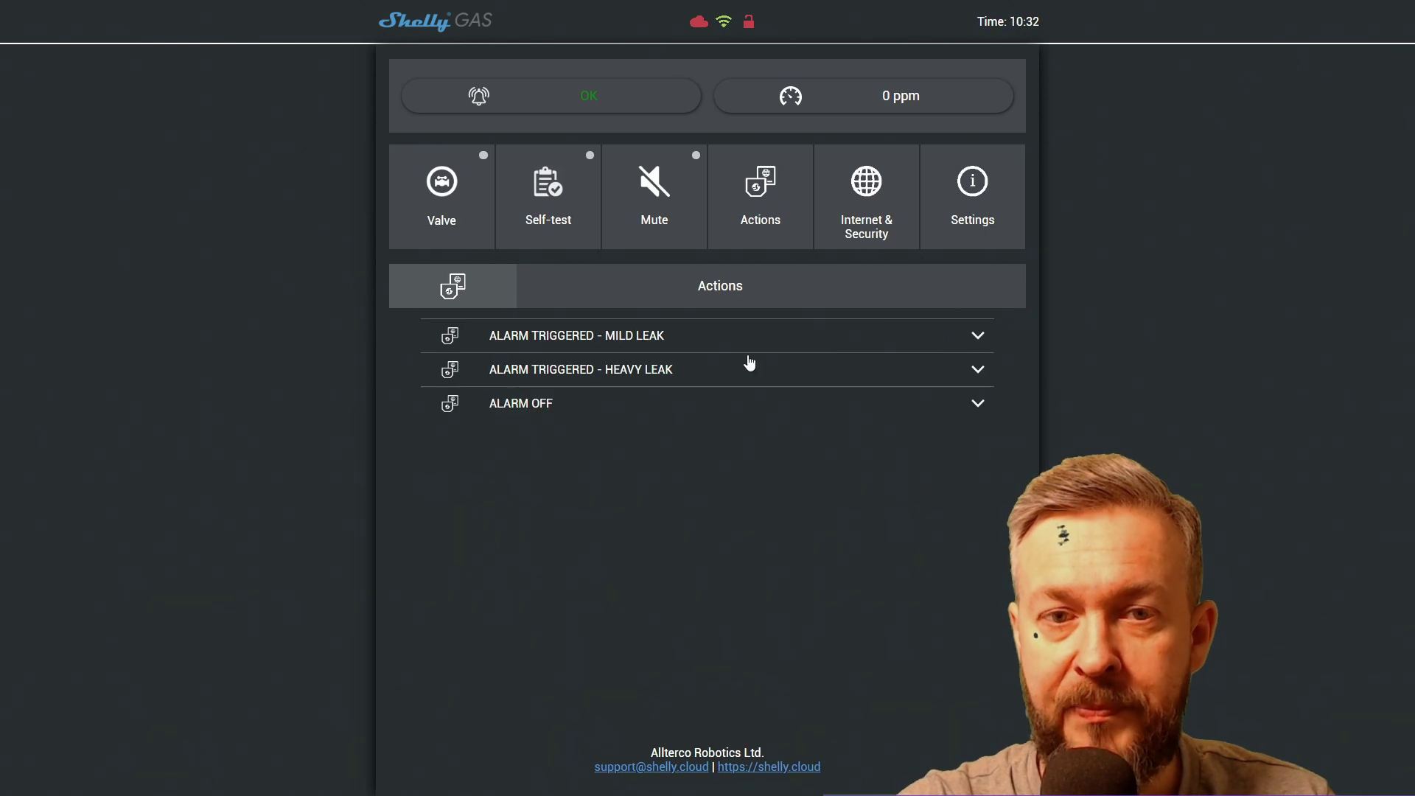
{"action": "left_click", "coordinate": [969, 374]}
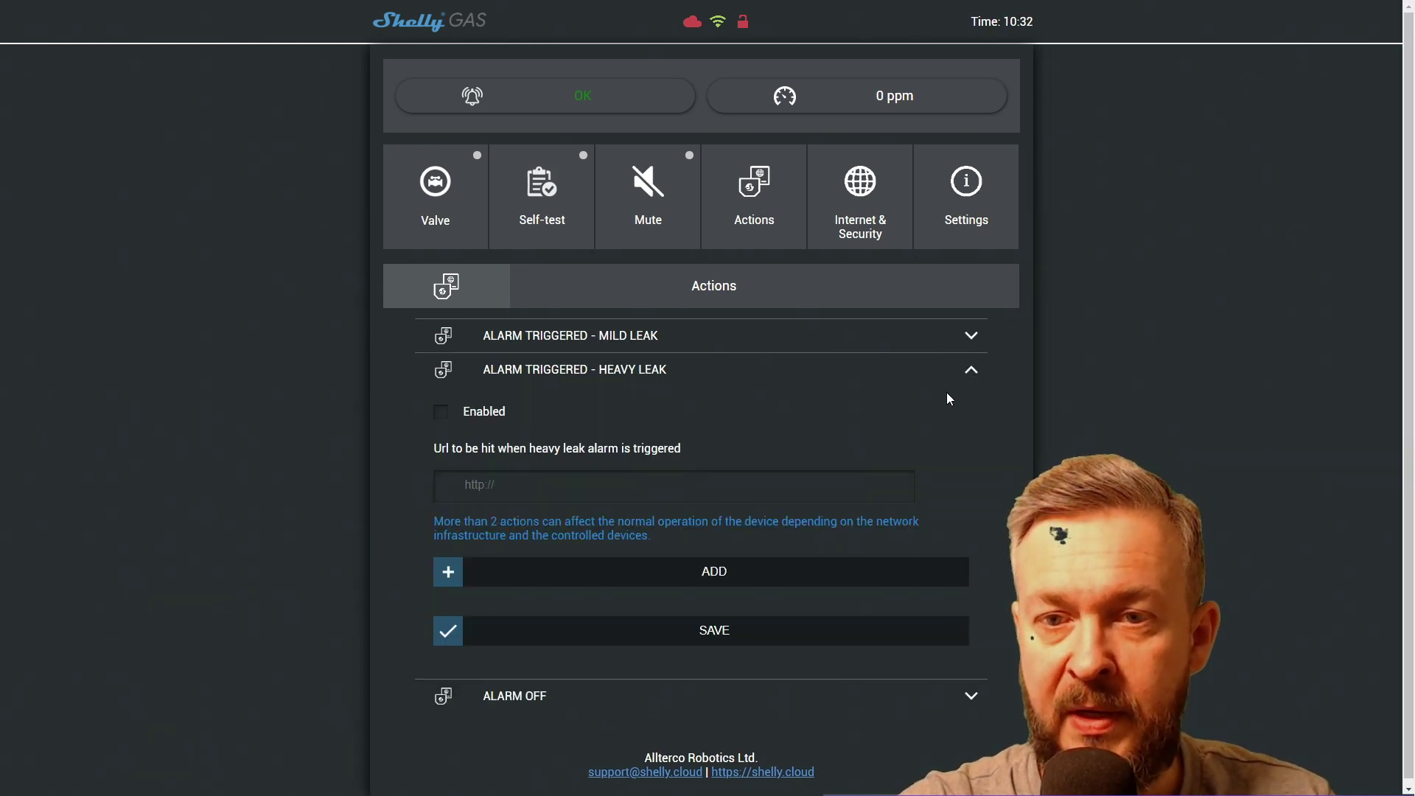
Review the URL action for the alarm-off trigger, leaving it disabled
{"action": "left_click", "coordinate": [969, 373]}
{"action": "left_click", "coordinate": [976, 404]}
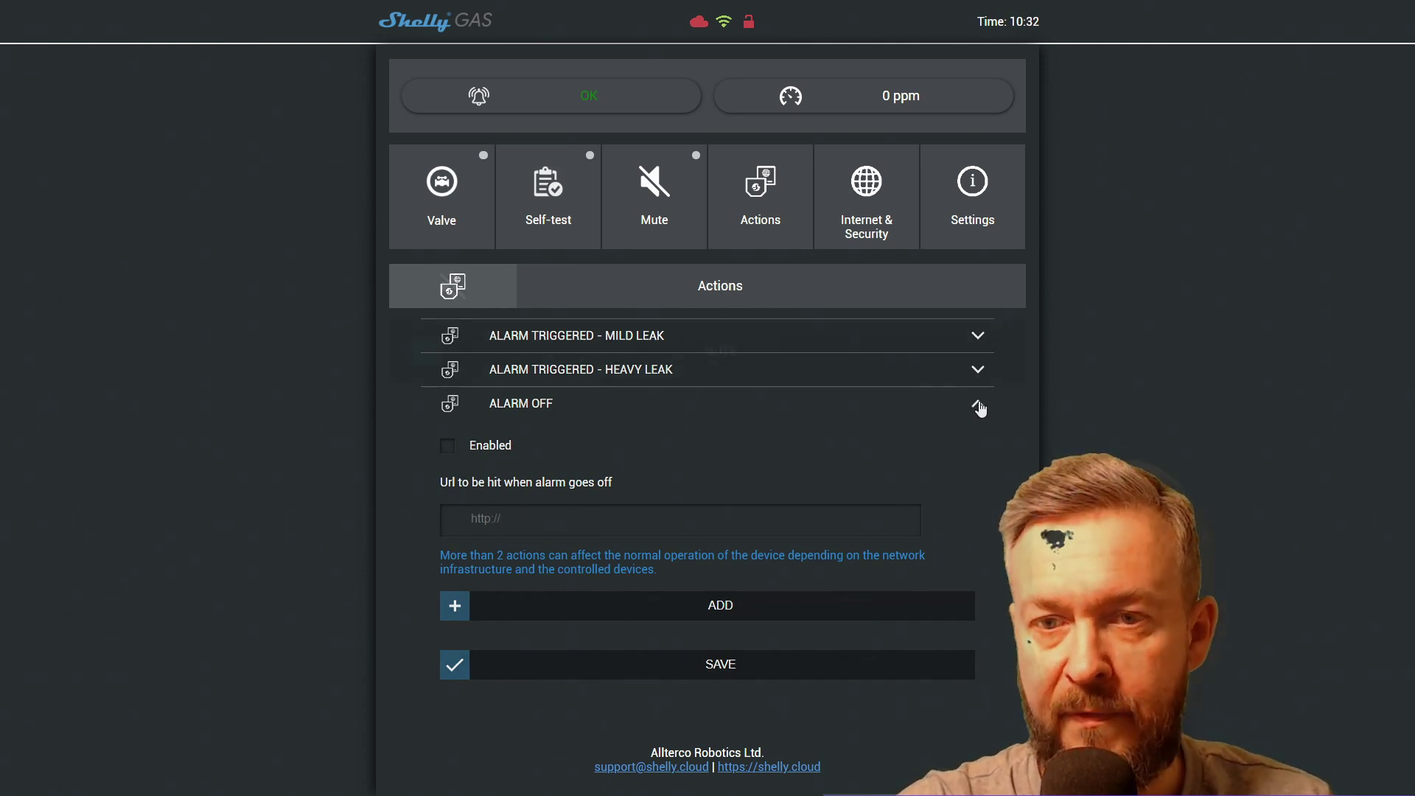
{"action": "left_click", "coordinate": [977, 404]}
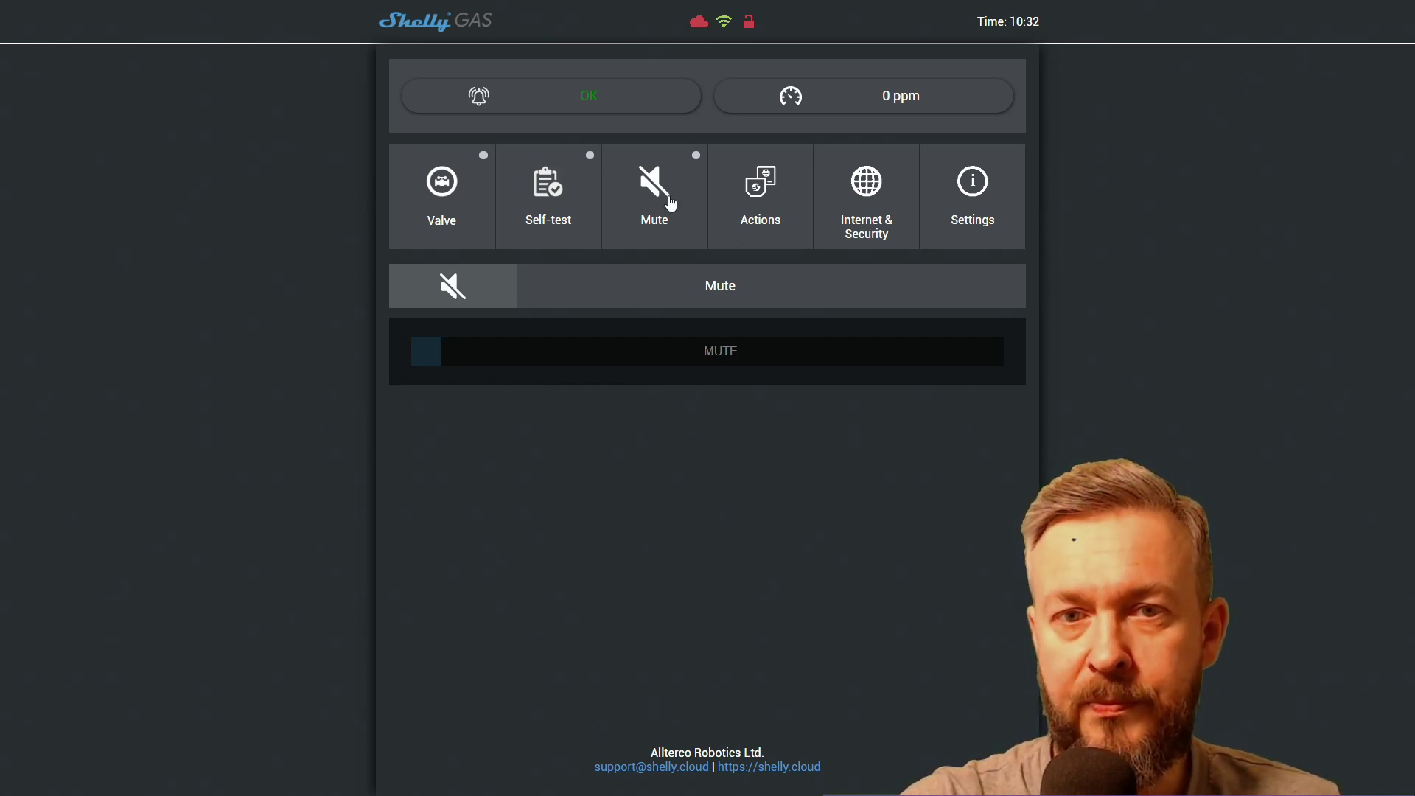
Start the gas detector's self-test and open the valve controls
{"action": "left_click", "coordinate": [587, 221]}
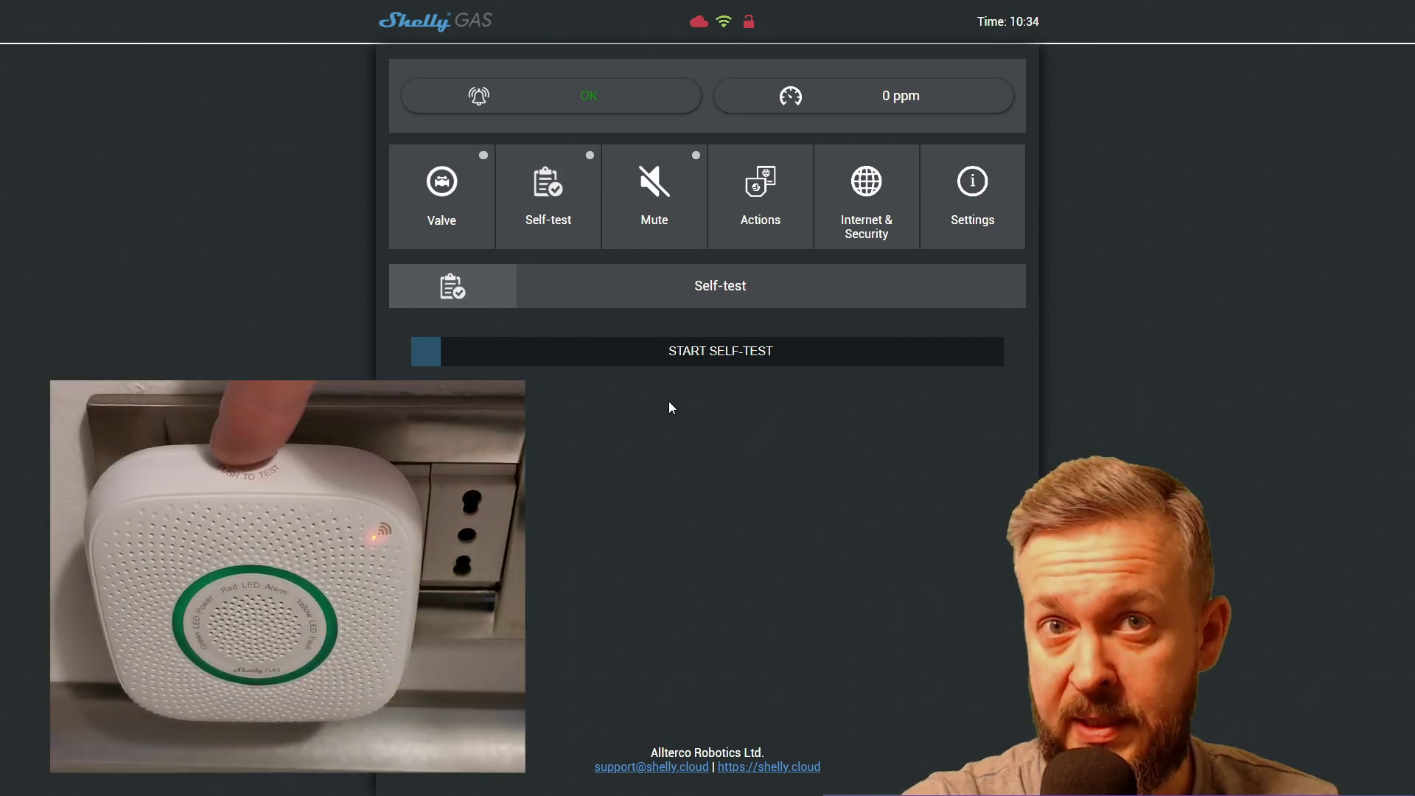
{"action": "left_click", "coordinate": [653, 346]}
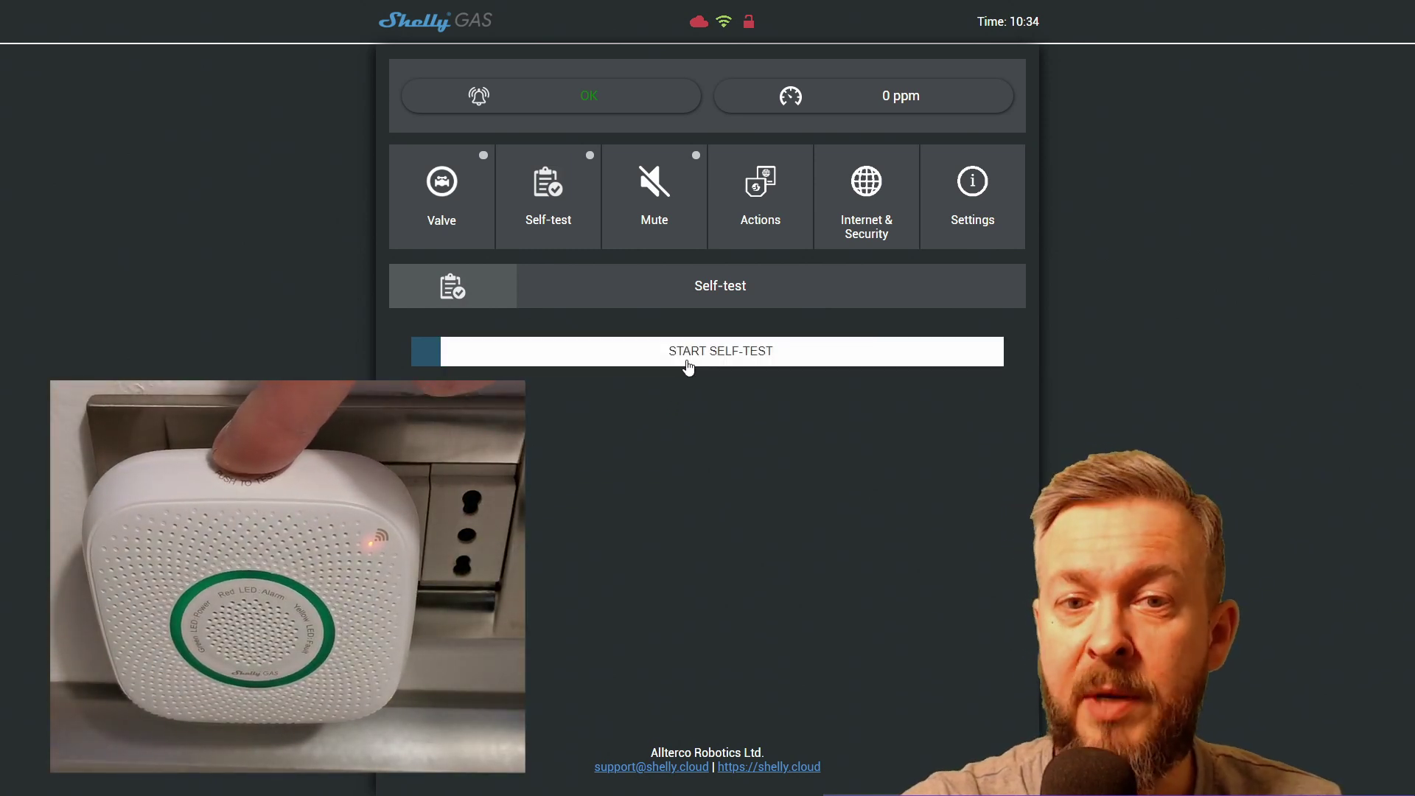
{"action": "left_click", "coordinate": [721, 354]}
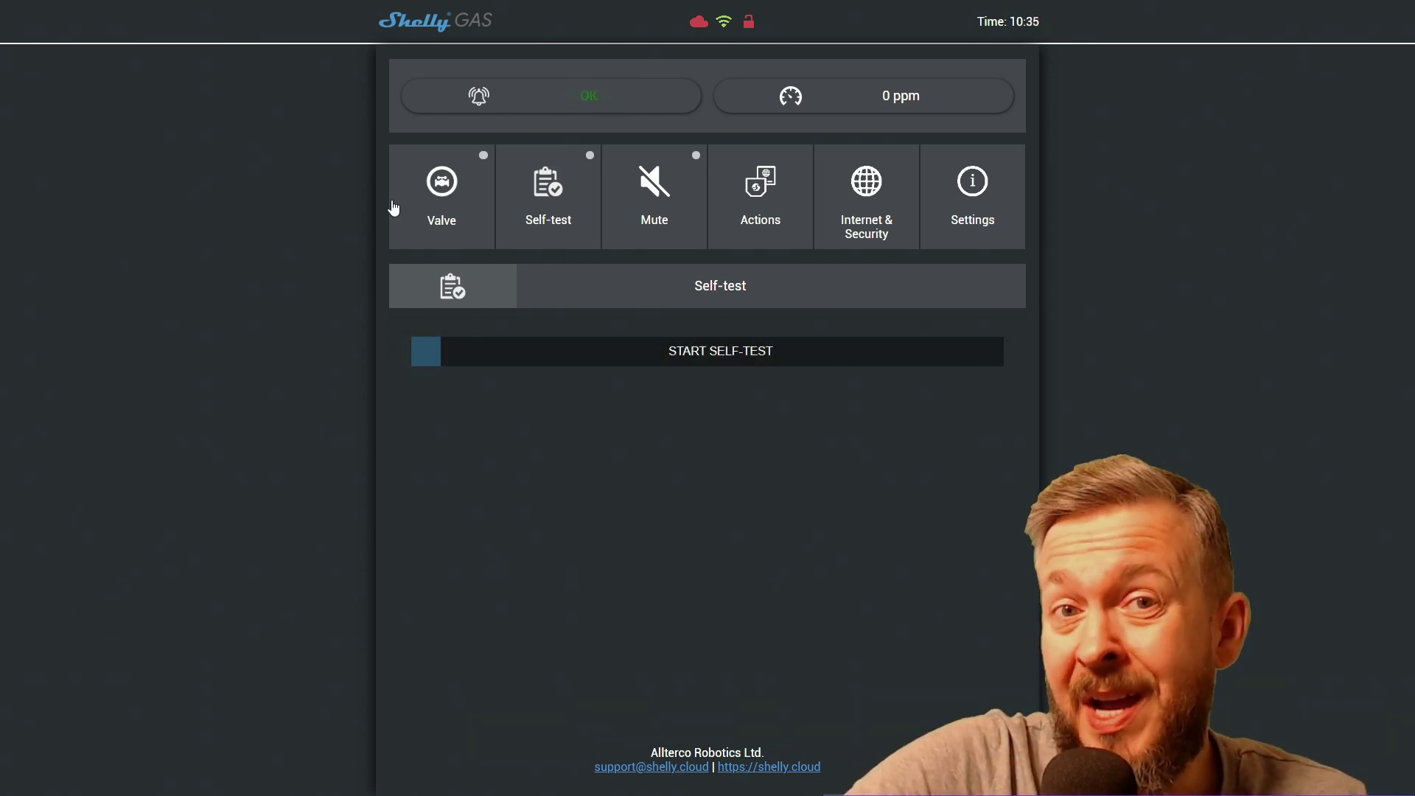
{"action": "left_click", "coordinate": [440, 190]}
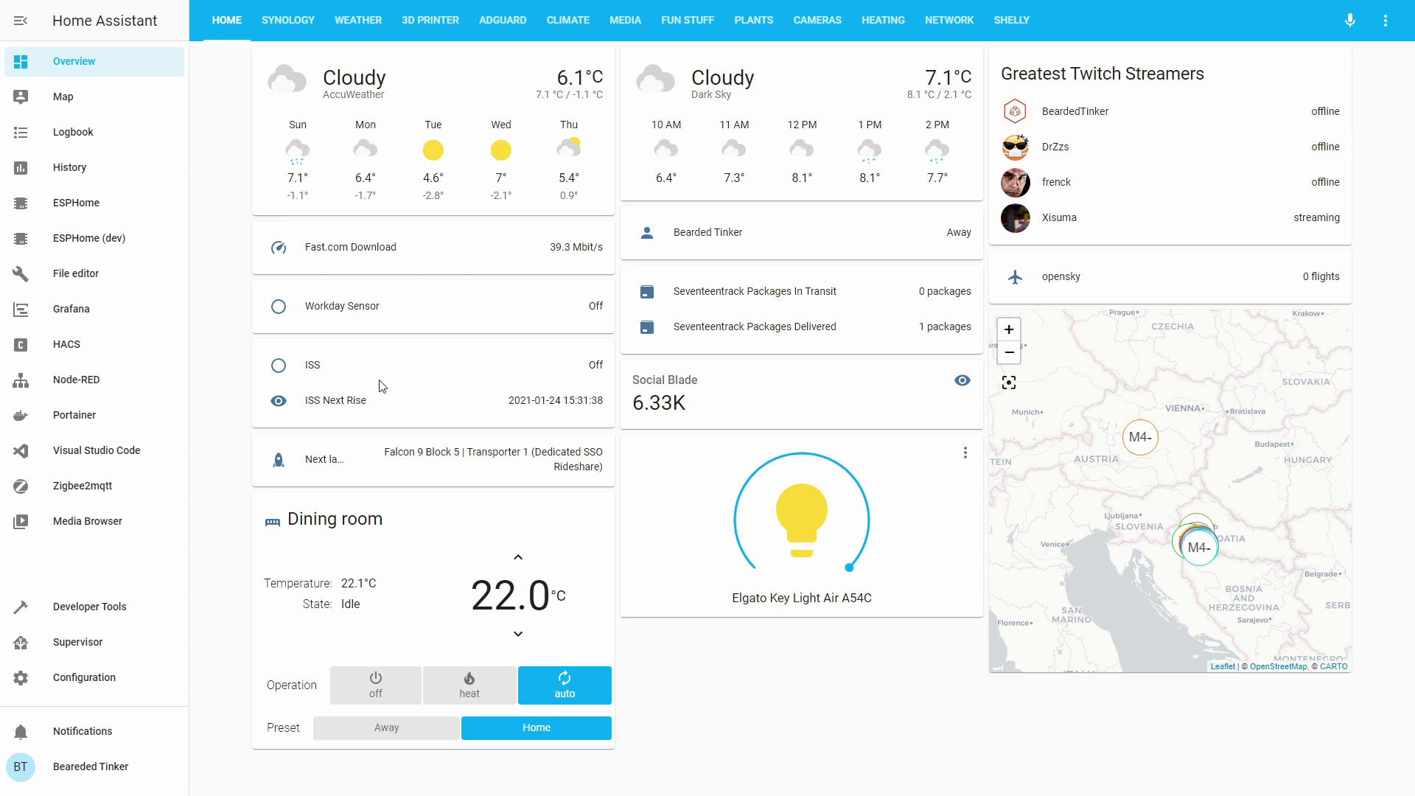
Switch to Home Assistant and open the integrations page in its configuration
{"action": "left_click", "coordinate": [95, 678]}
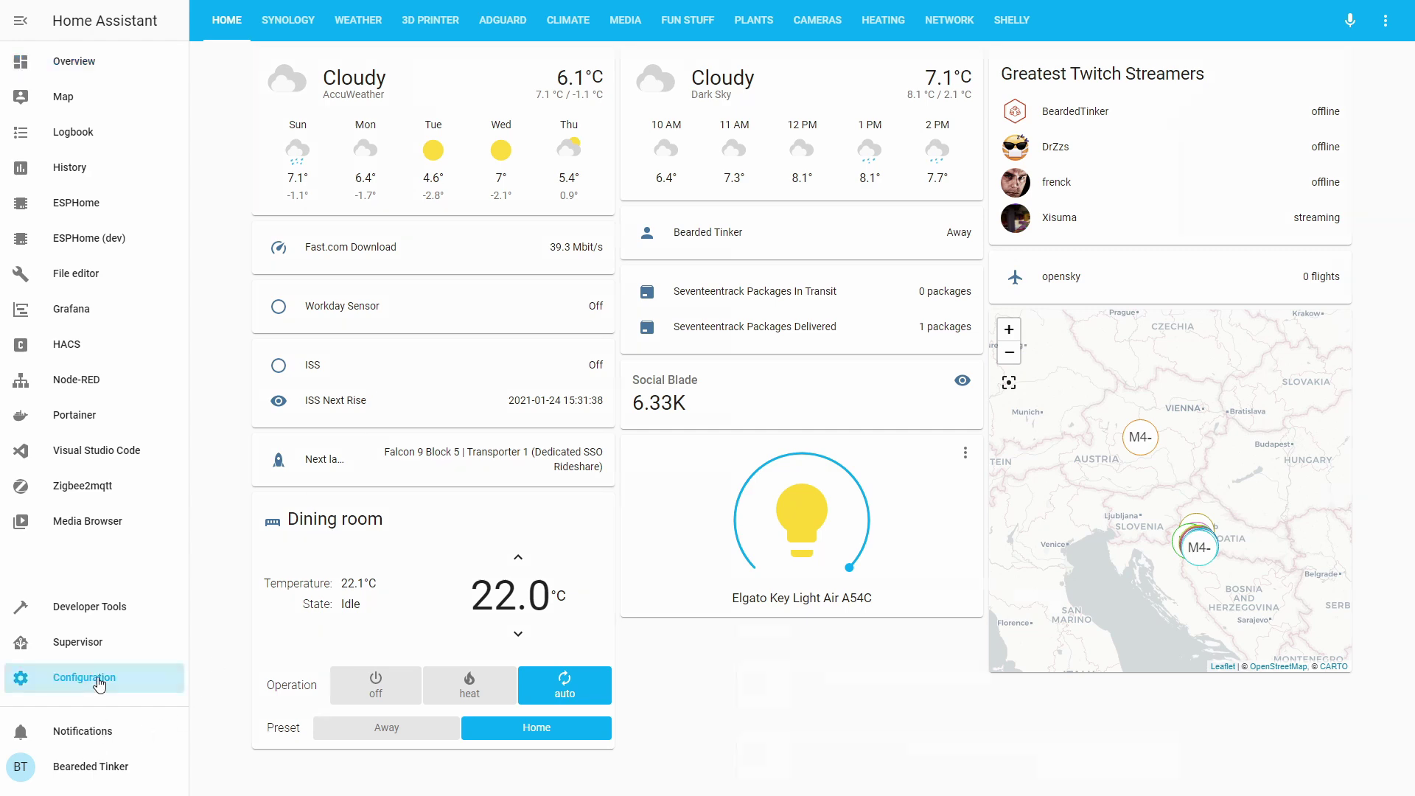
{"action": "left_click", "coordinate": [814, 180]}
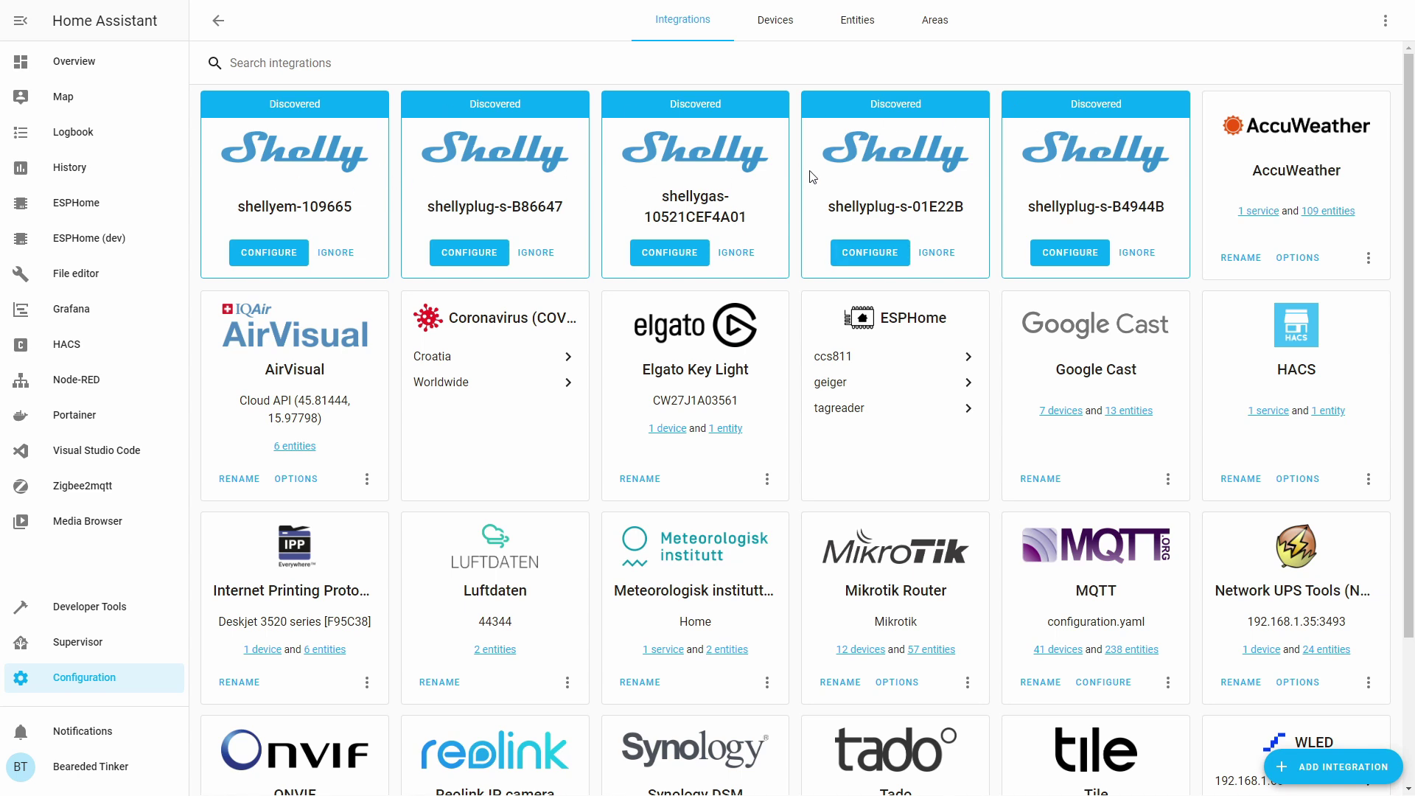
{"action": "left_click", "coordinate": [1349, 775]}
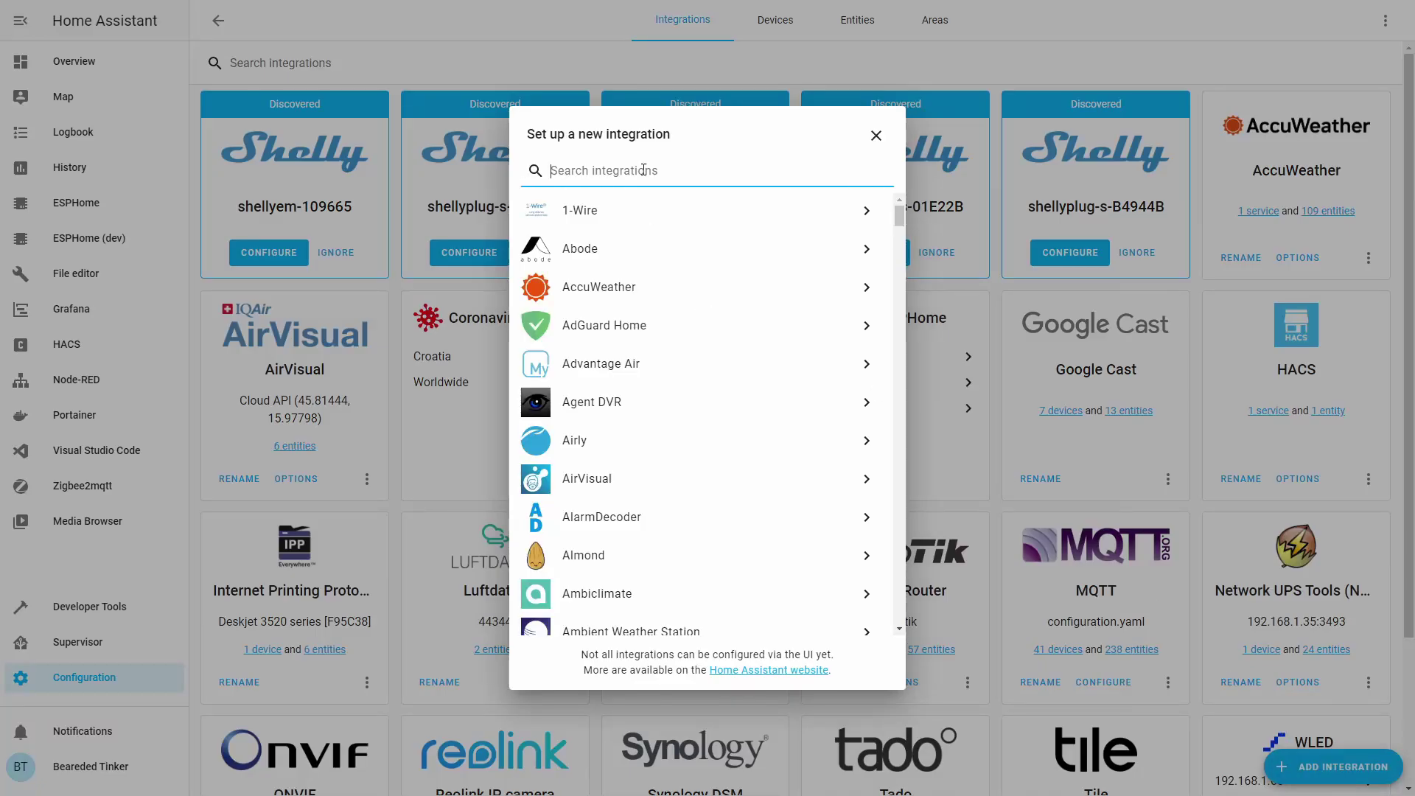
{"action": "type", "text": "sh"}
{"action": "left_click", "coordinate": [613, 218]}
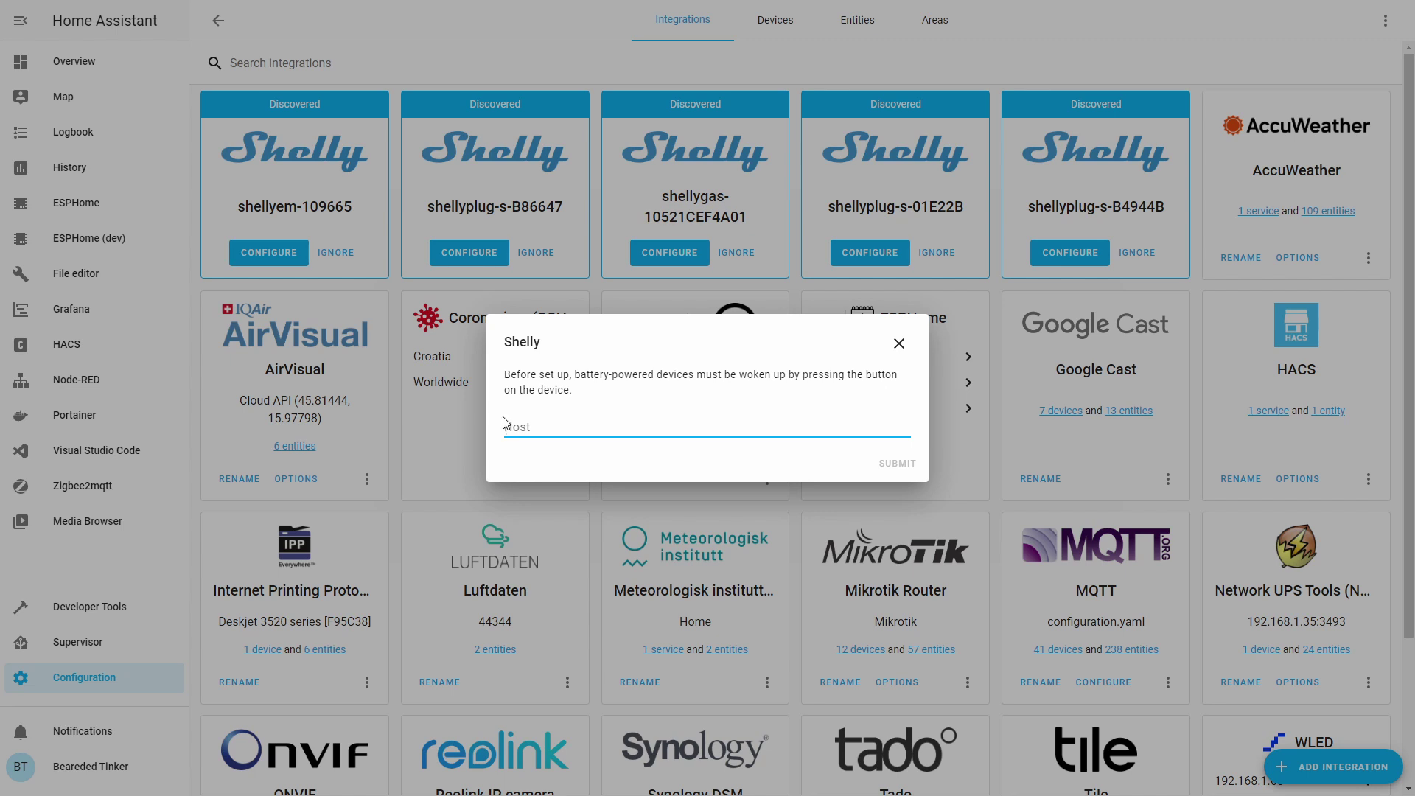
{"action": "left_click", "coordinate": [912, 358]}
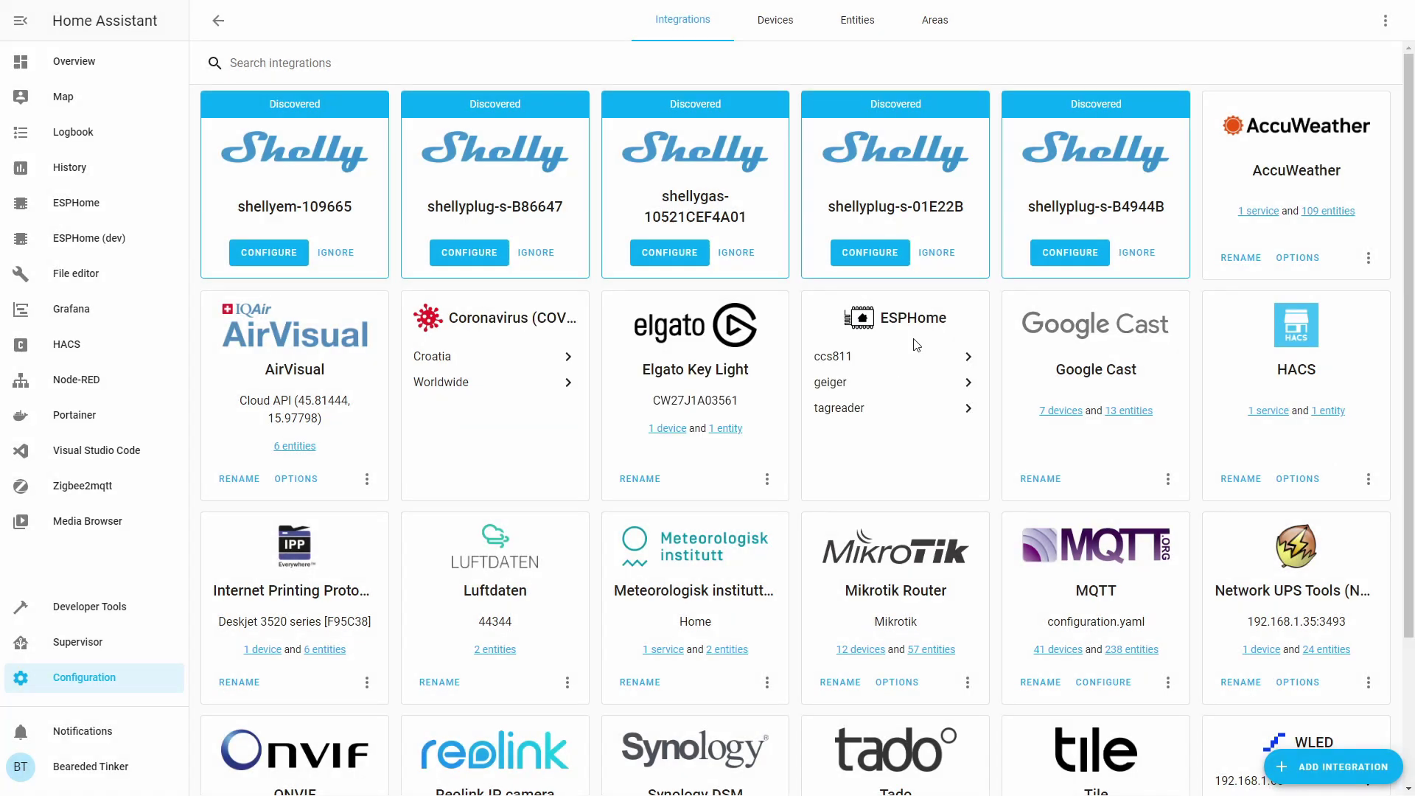
Set up the discovered Shelly Gas device and assign it to the Kitchen area
{"action": "left_click", "coordinate": [663, 259]}
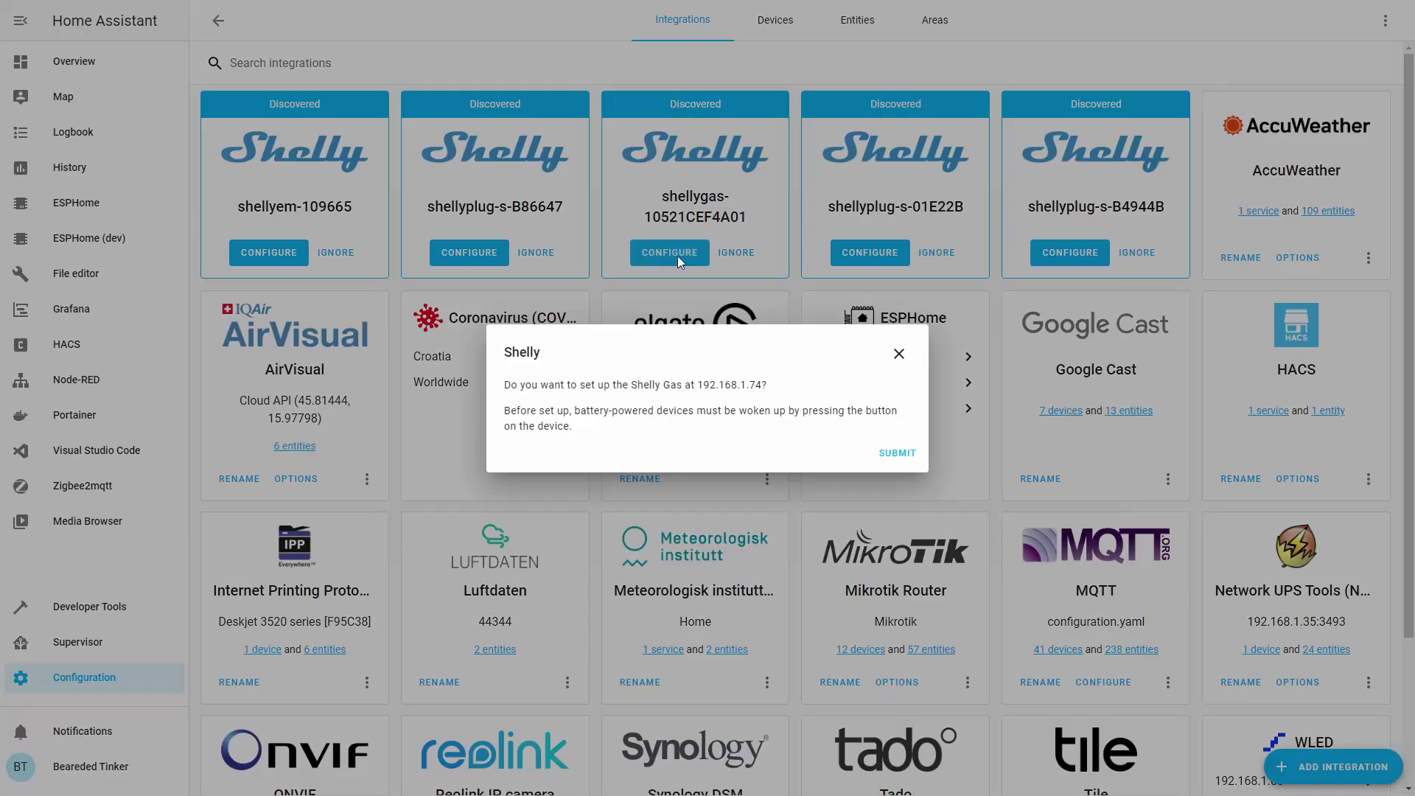
{"action": "left_click", "coordinate": [898, 462]}
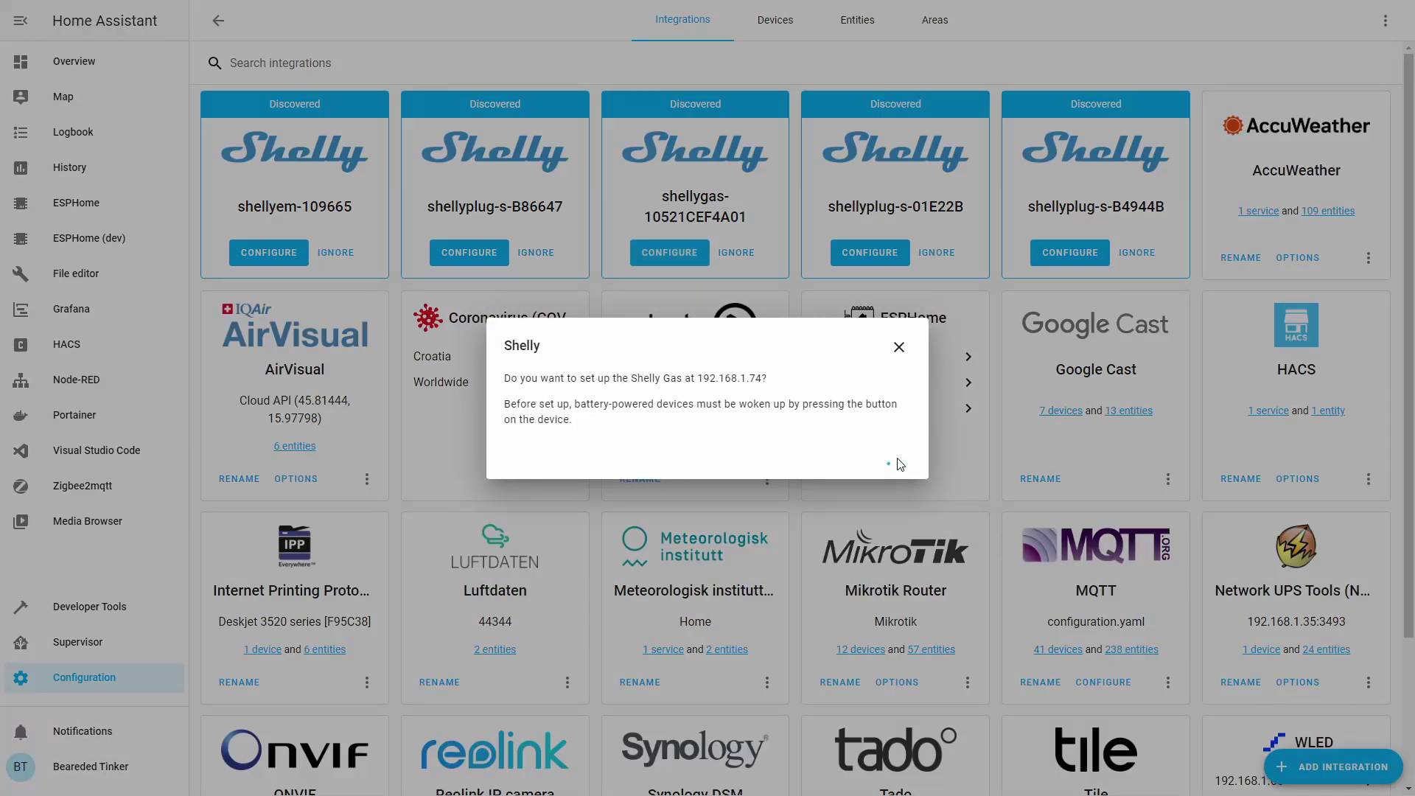
{"action": "left_click", "coordinate": [728, 462]}
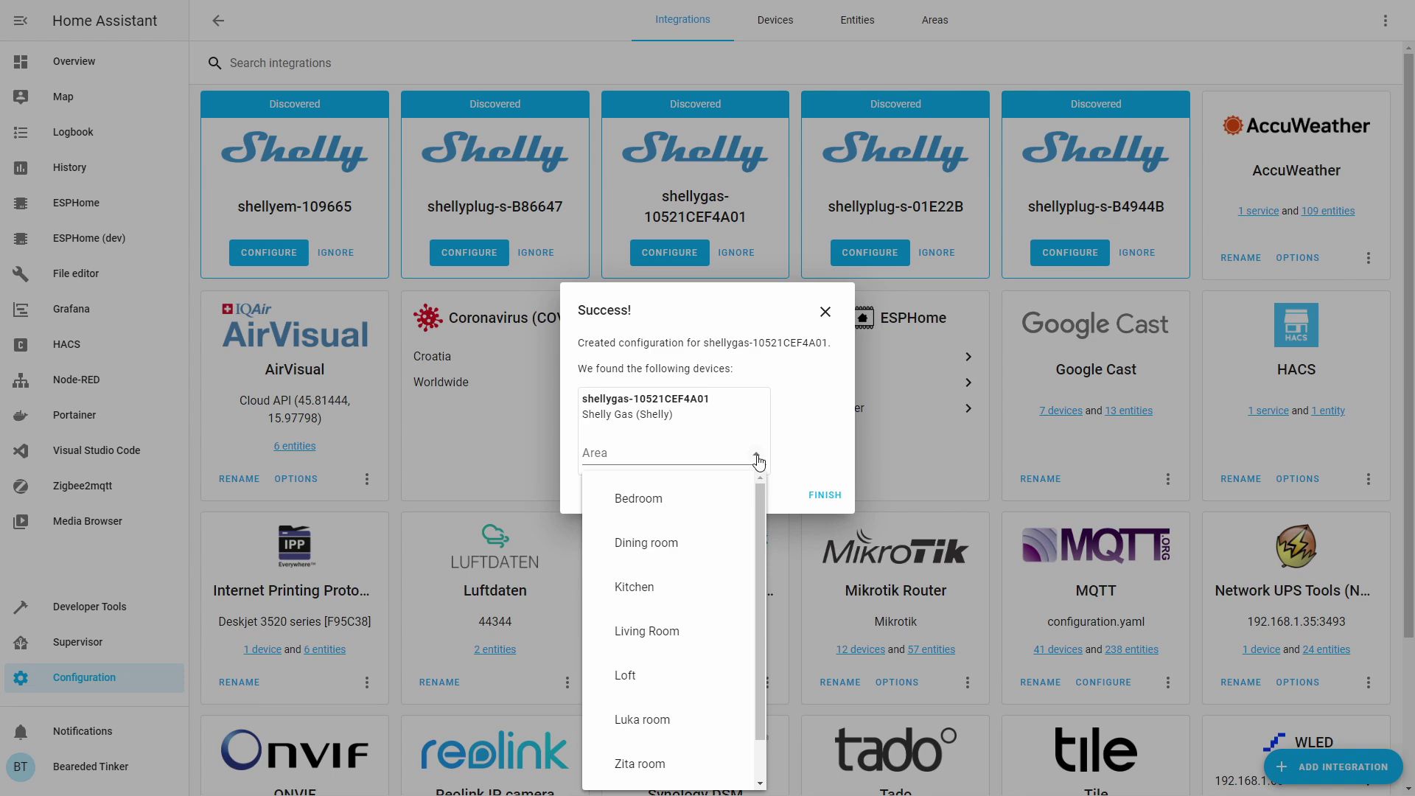
{"action": "left_click", "coordinate": [678, 589]}
{"action": "left_click", "coordinate": [825, 495]}
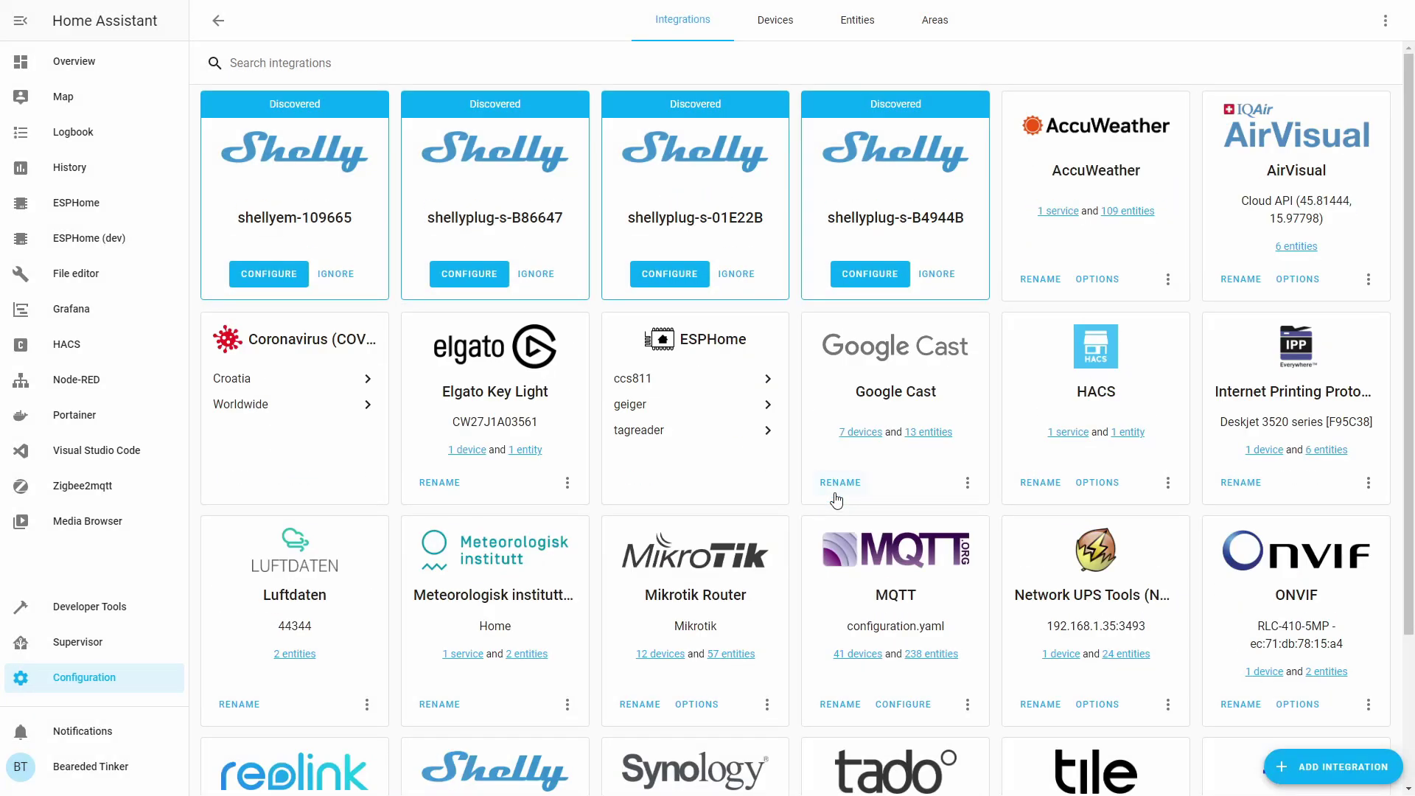
Open the Shelly Gas device's page from the Shelly integration and list its disabled entities
{"action": "scroll", "coordinate": [828, 483], "scroll_direction": "down", "scroll_amount": 3}
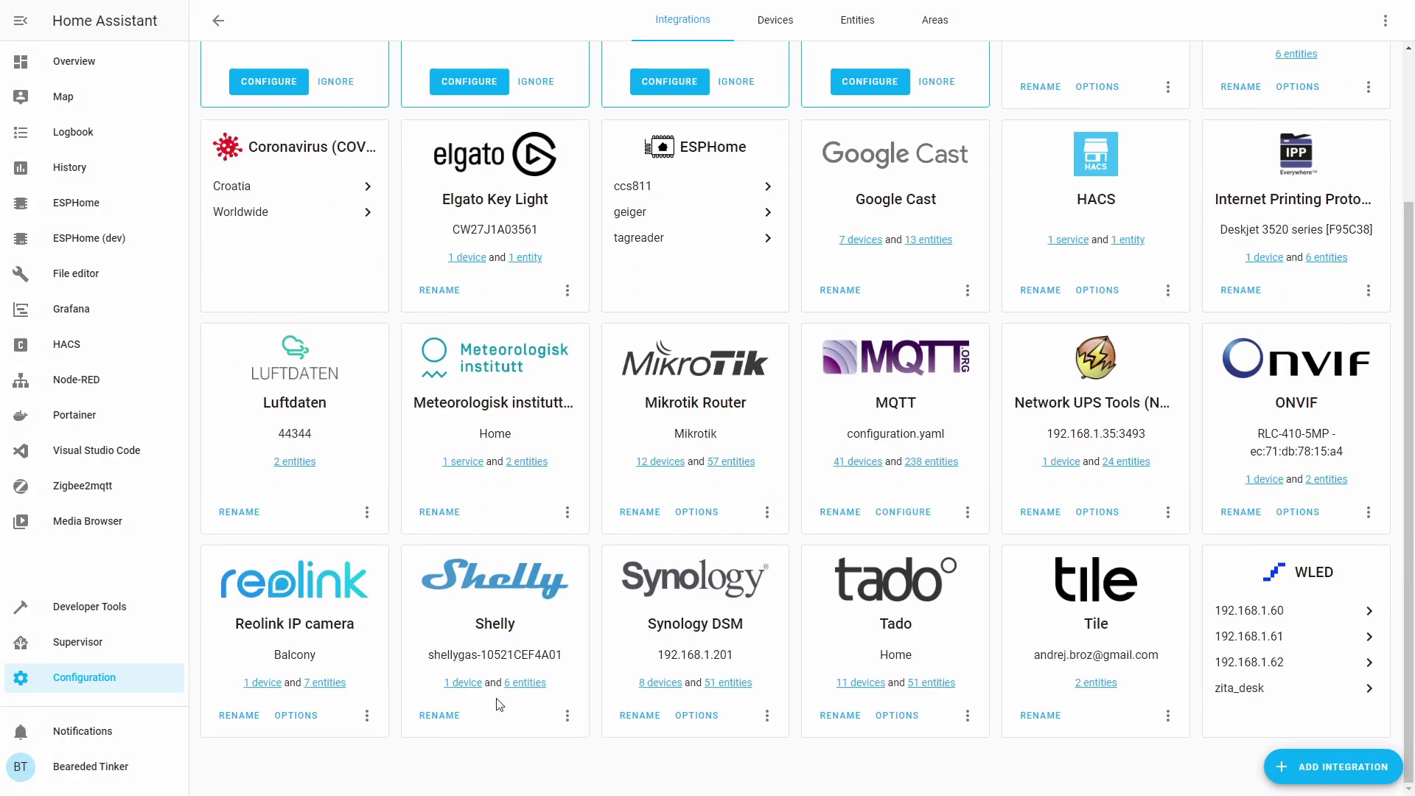
{"action": "left_click", "coordinate": [453, 688]}
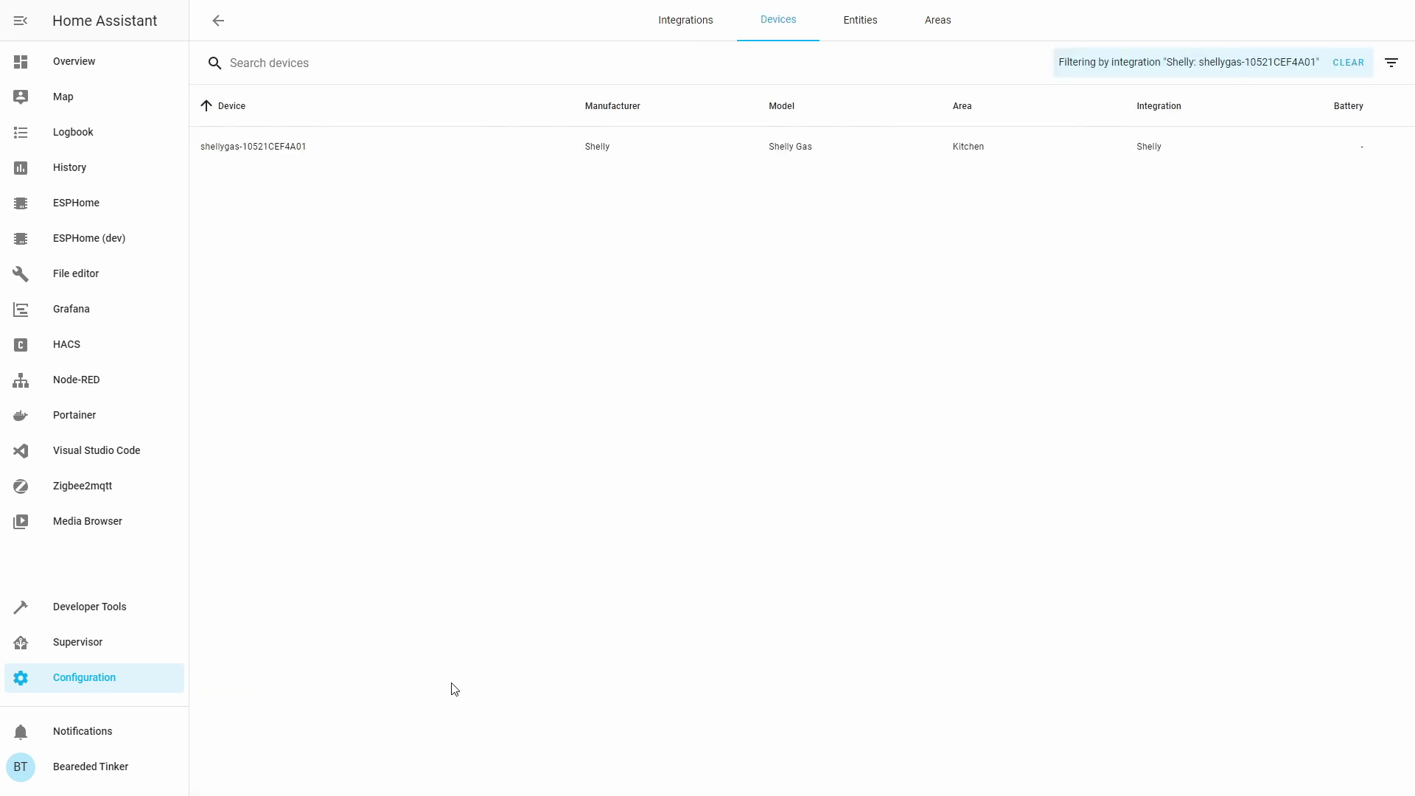
{"action": "left_click", "coordinate": [212, 152]}
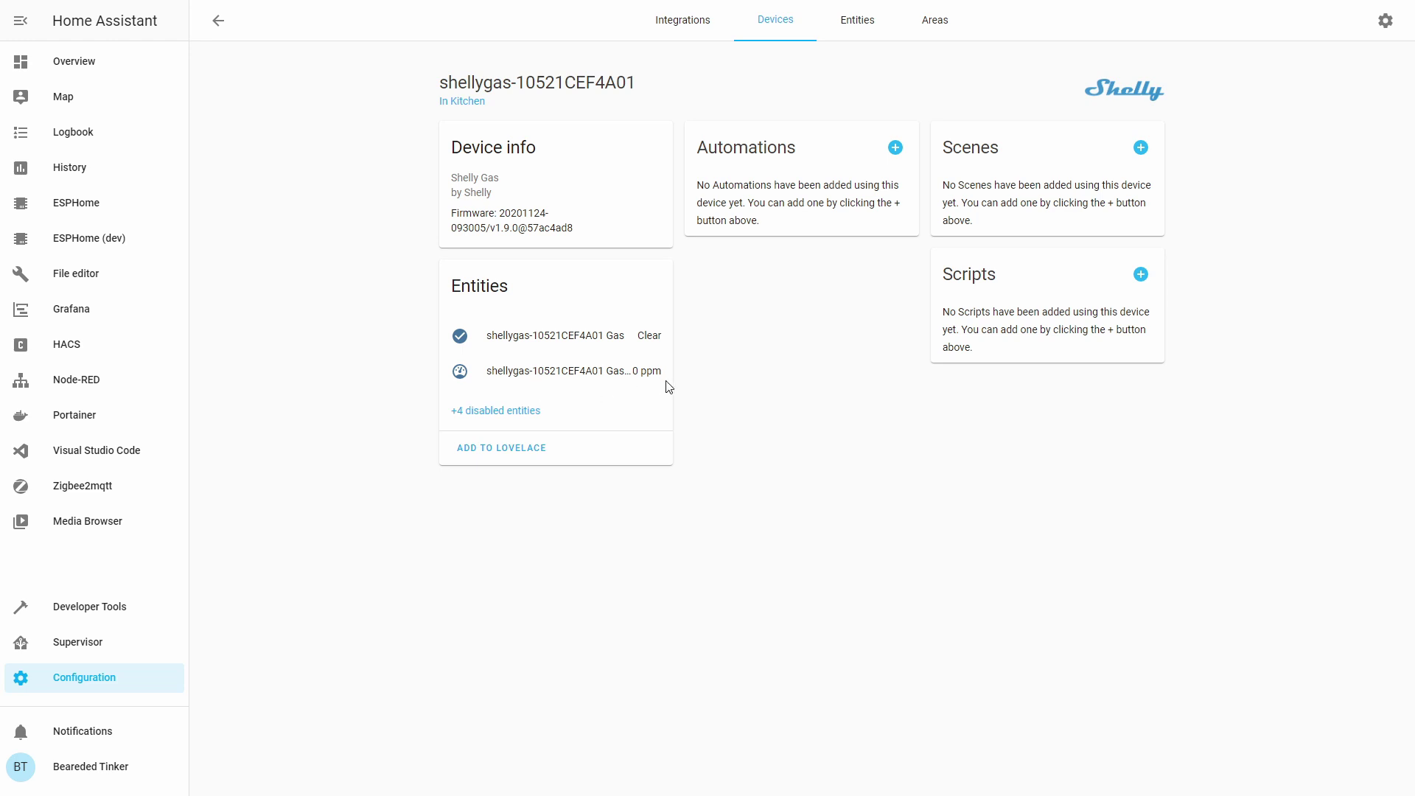
{"action": "left_click", "coordinate": [492, 411]}
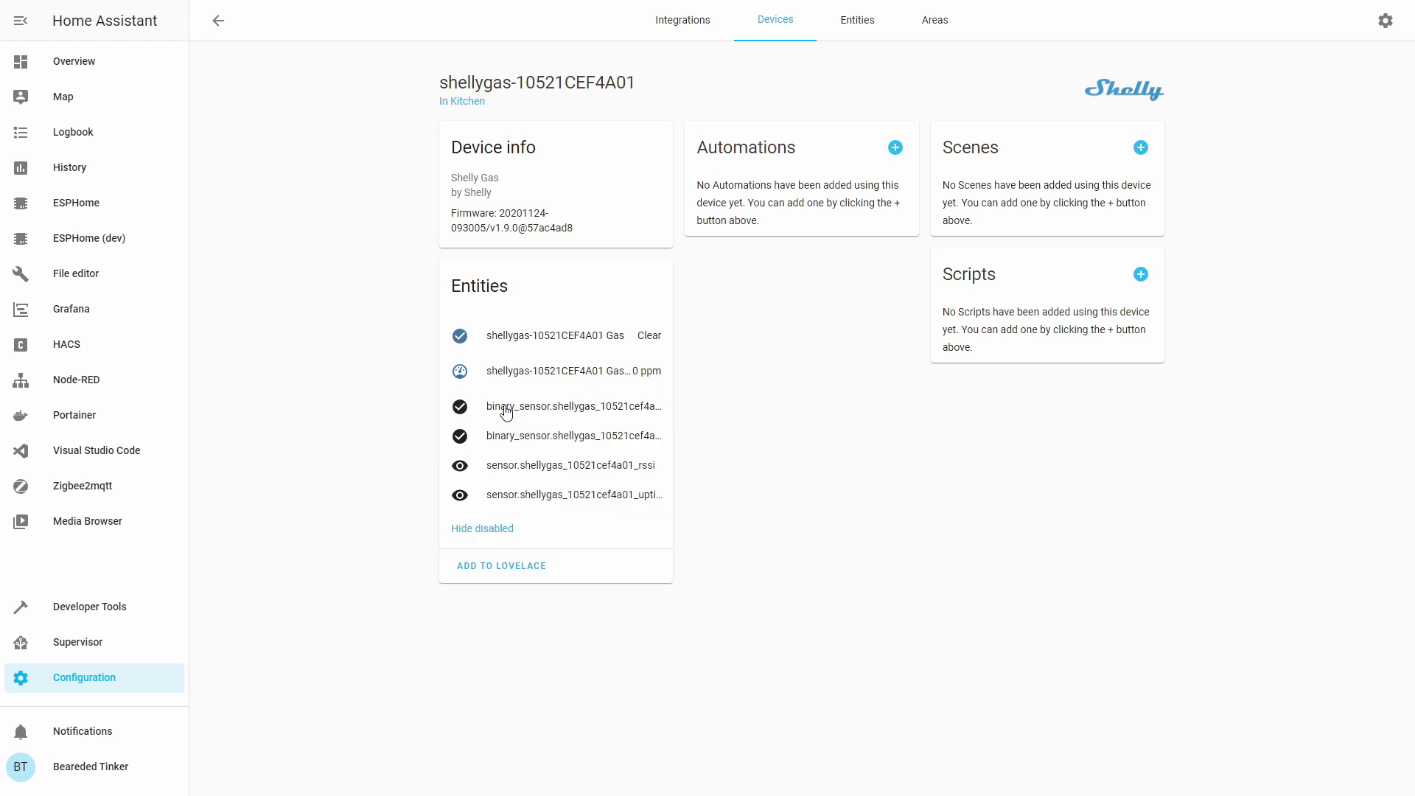
Enable the Shelly Gas cloud and firmware update binary sensor entities
{"action": "left_click", "coordinate": [499, 411]}
{"action": "left_click", "coordinate": [514, 495]}
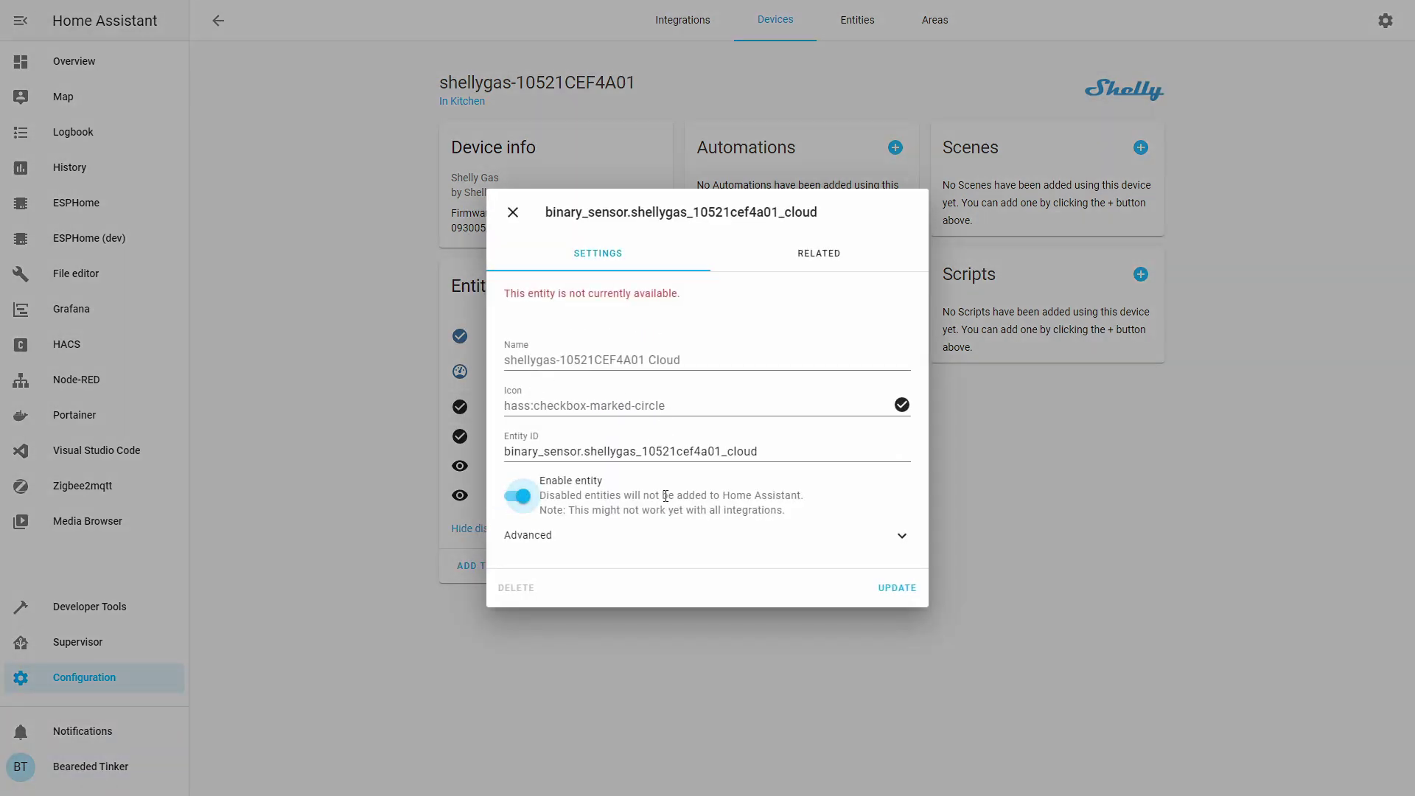
{"action": "left_click", "coordinate": [877, 587]}
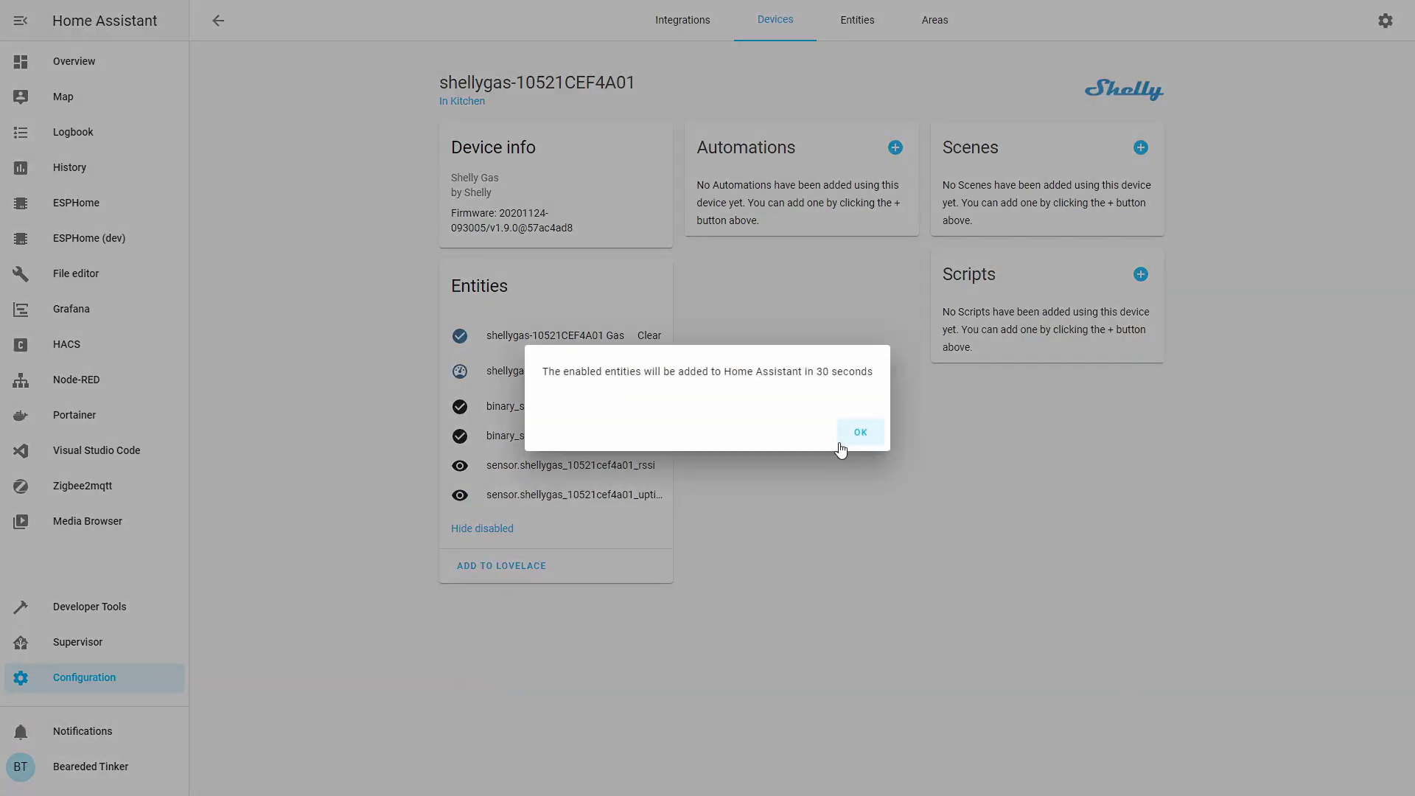
{"action": "left_click", "coordinate": [857, 440]}
{"action": "left_click", "coordinate": [508, 435]}
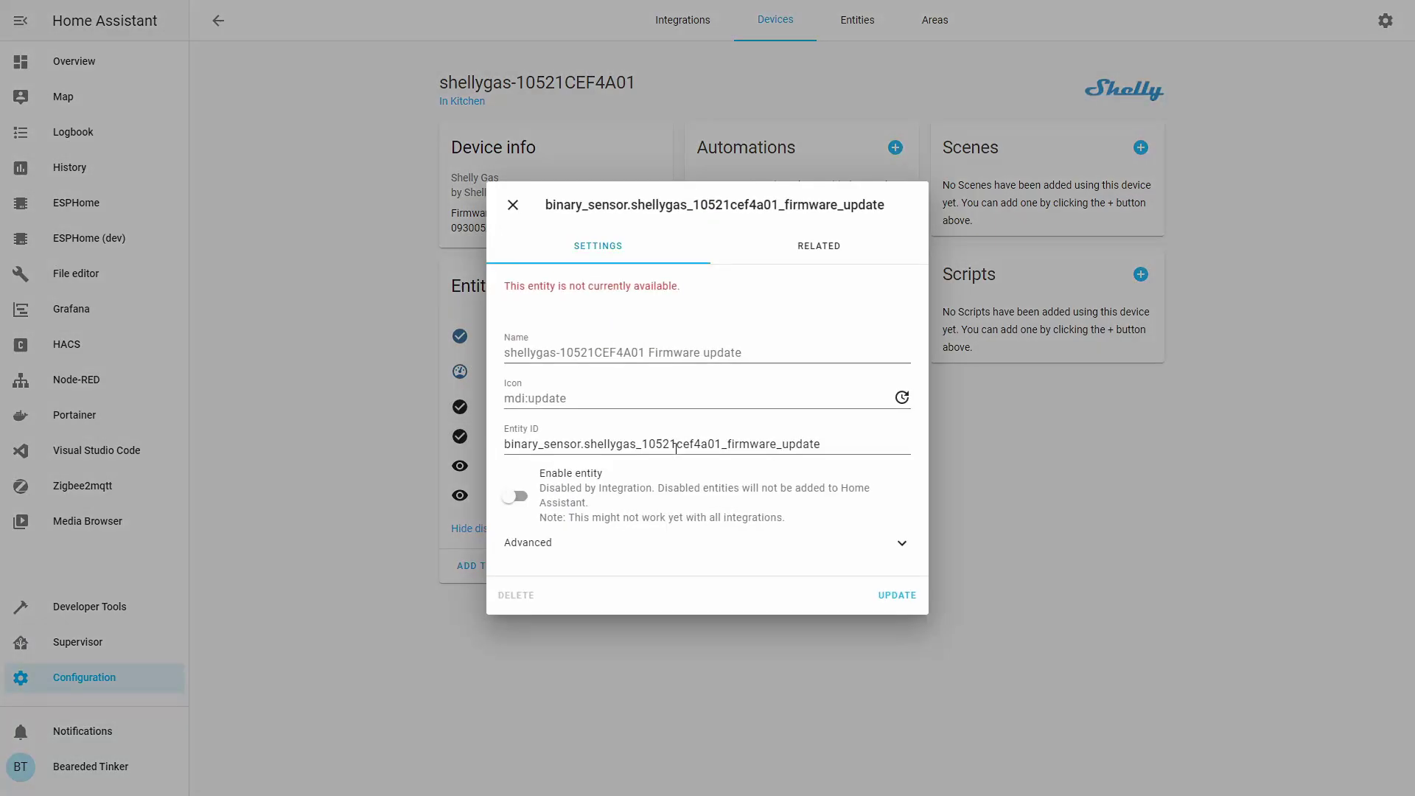
{"action": "left_click", "coordinate": [514, 496]}
{"action": "left_click", "coordinate": [887, 590]}
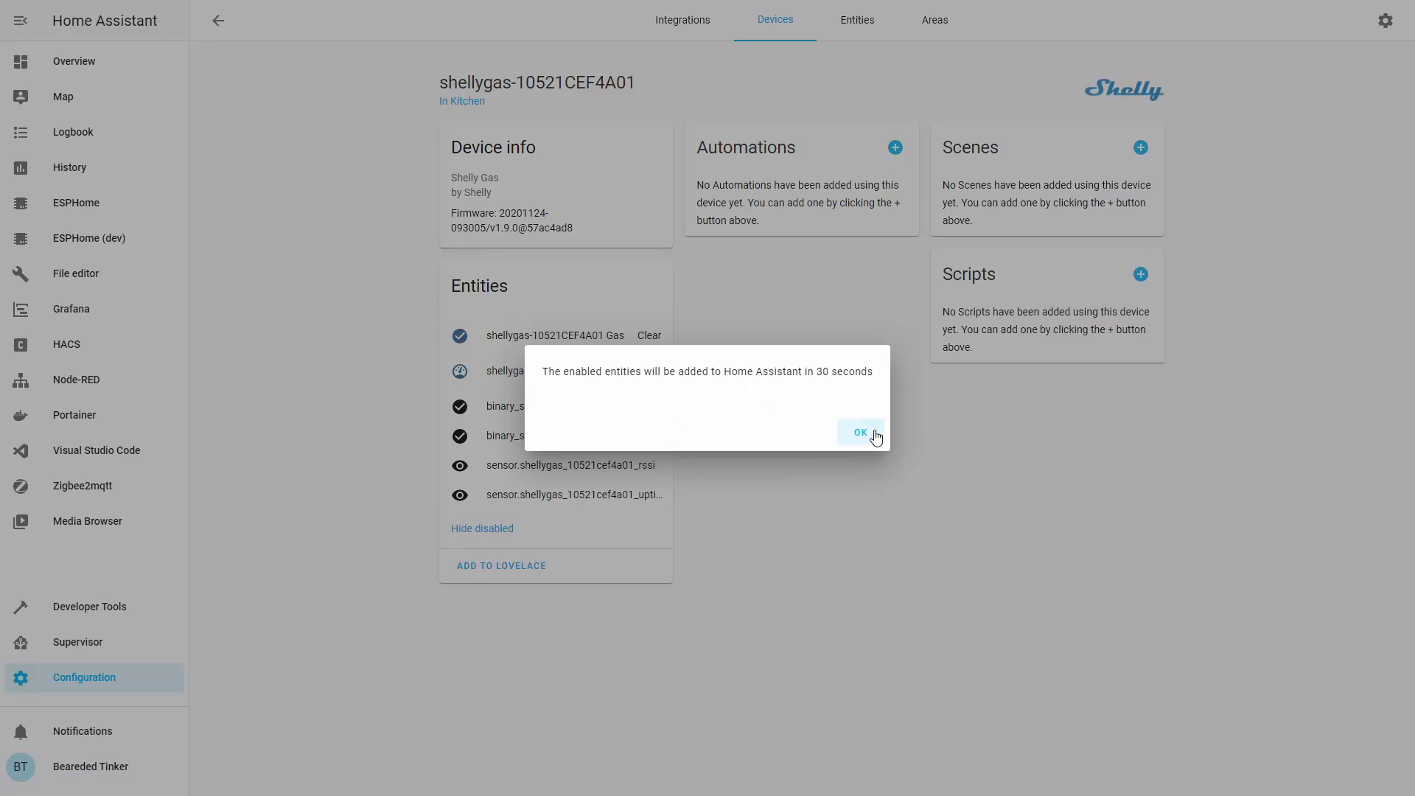
{"action": "left_click", "coordinate": [874, 436]}
Enable the Shelly Gas RSSI and uptime sensor entities
{"action": "left_click", "coordinate": [641, 467]}
{"action": "left_click", "coordinate": [515, 496]}
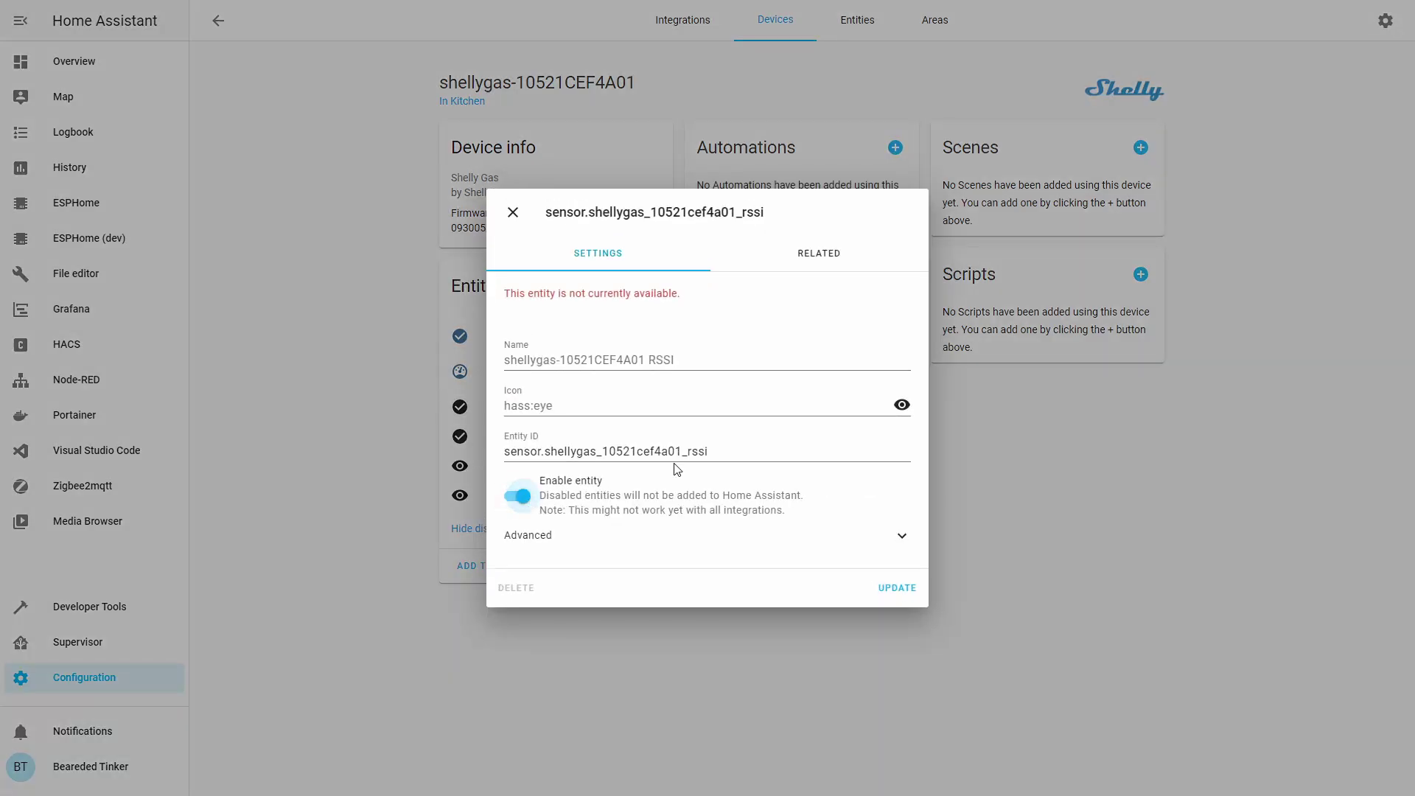
{"action": "left_click", "coordinate": [886, 588]}
{"action": "left_click", "coordinate": [855, 434]}
{"action": "left_click", "coordinate": [554, 495]}
{"action": "left_click", "coordinate": [515, 495]}
{"action": "left_click", "coordinate": [877, 587]}
{"action": "left_click", "coordinate": [857, 432]}
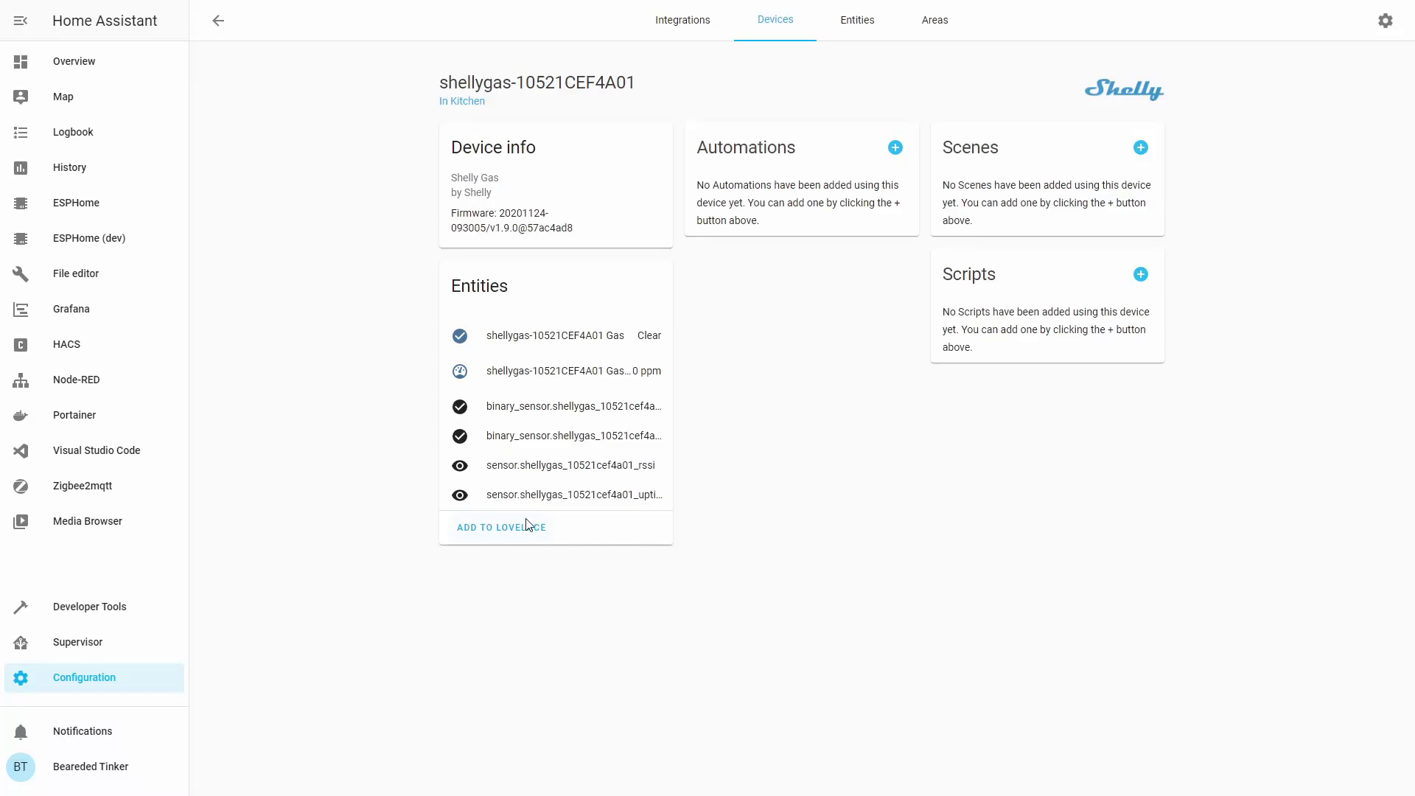
Add the suggested card with all Shelly Gas entities to the Shelly view of the default Lovelace dashboard
{"action": "left_click", "coordinate": [524, 527]}
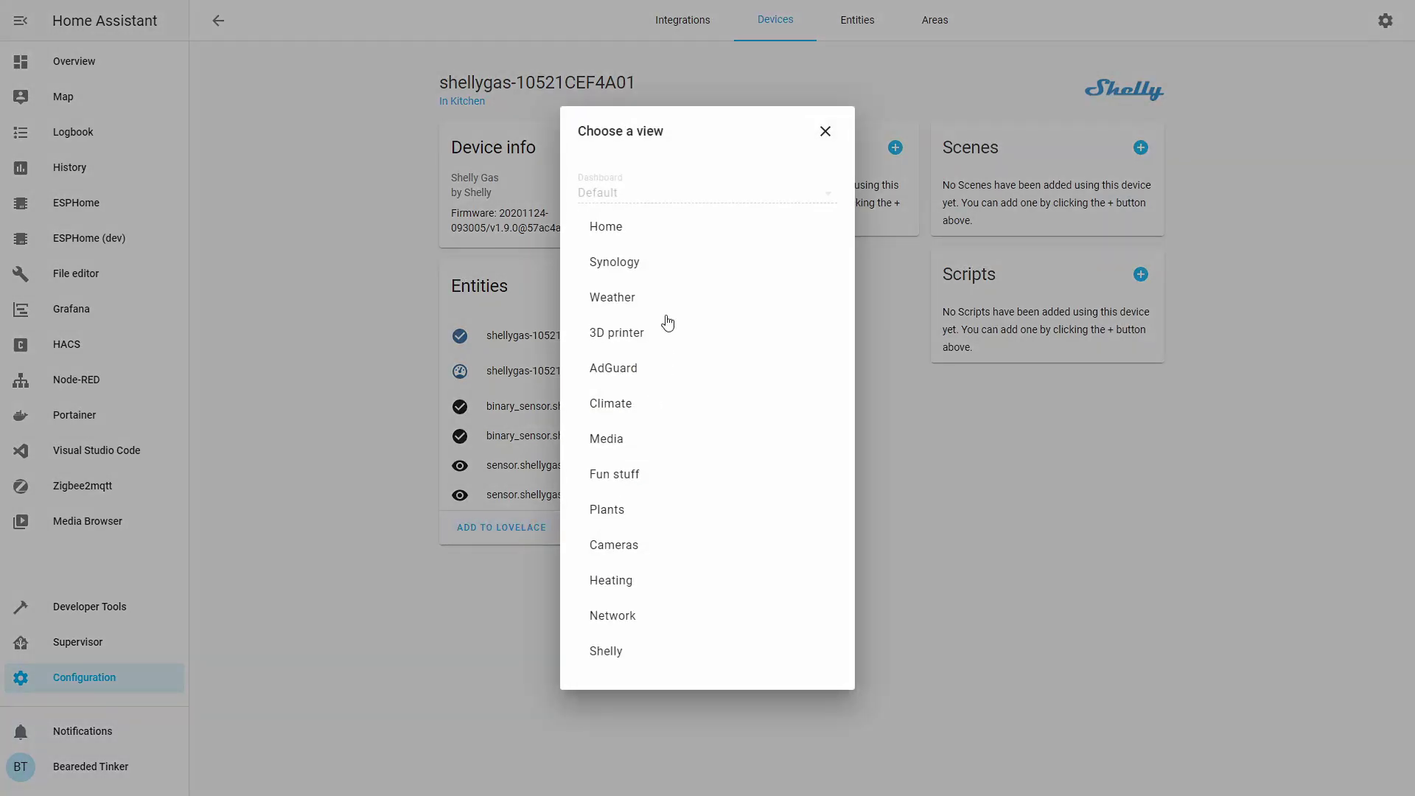
{"action": "left_click", "coordinate": [604, 656]}
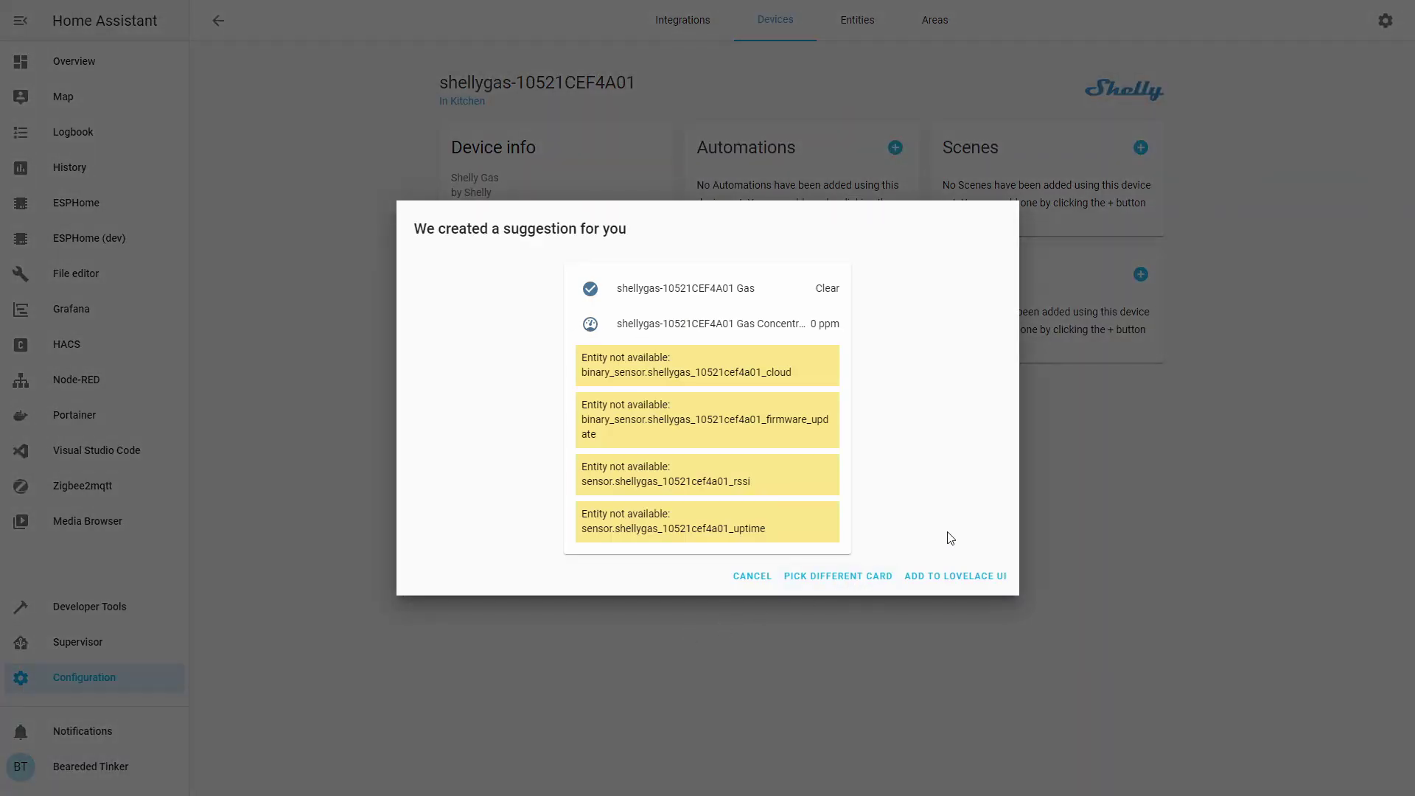
{"action": "left_click", "coordinate": [951, 580]}
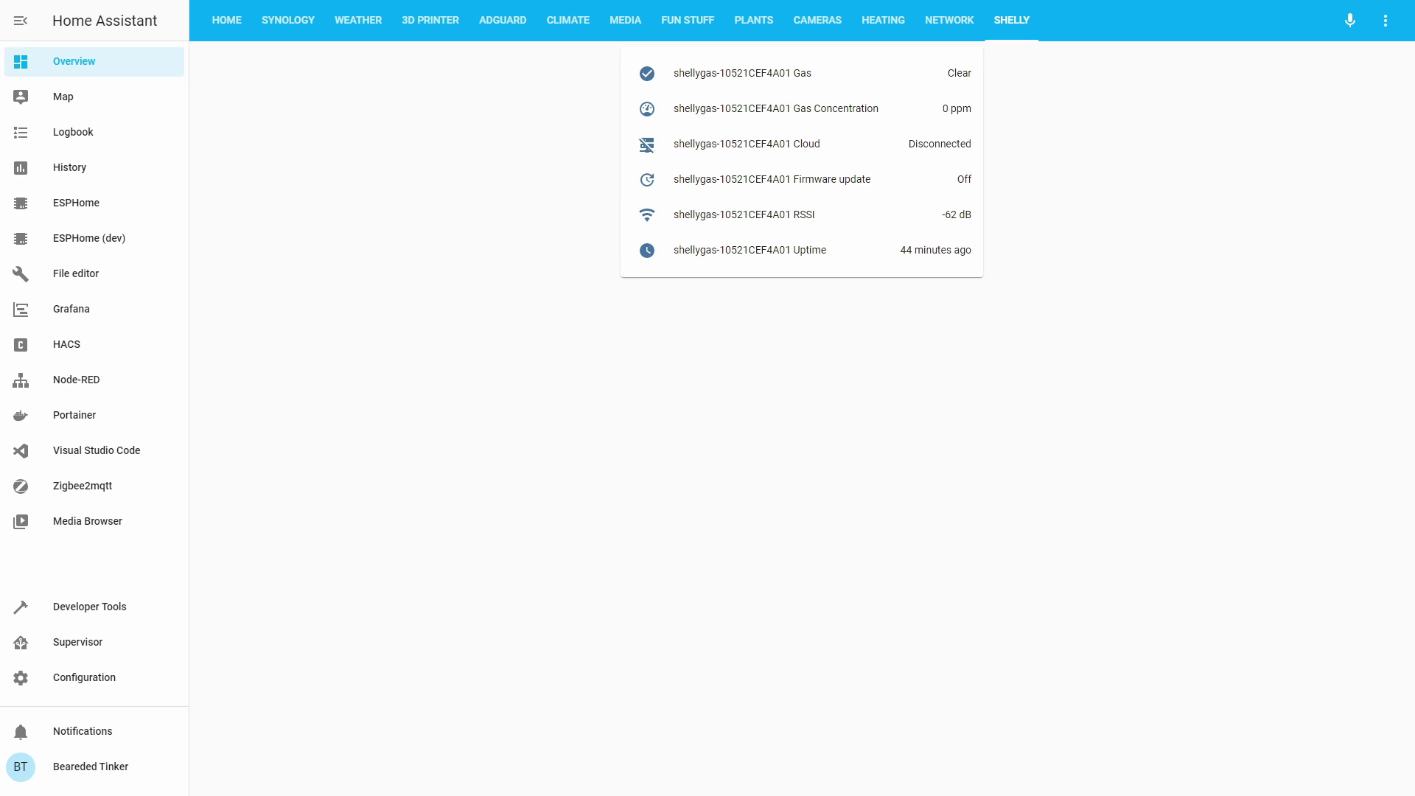
Check the details and history of the gas, gas concentration and cloud entities on the Shelly view
{"action": "left_click", "coordinate": [771, 73]}
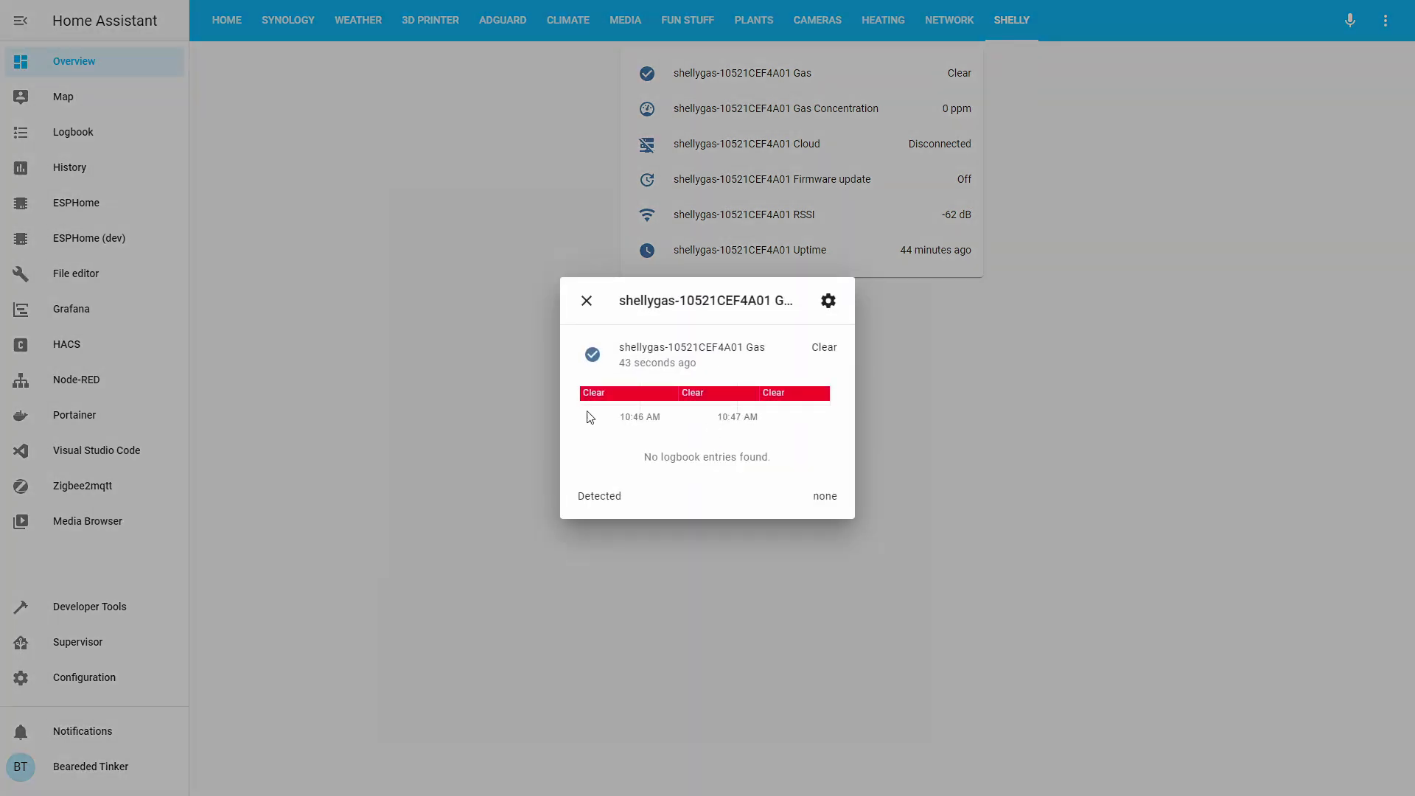
{"action": "left_click", "coordinate": [586, 301]}
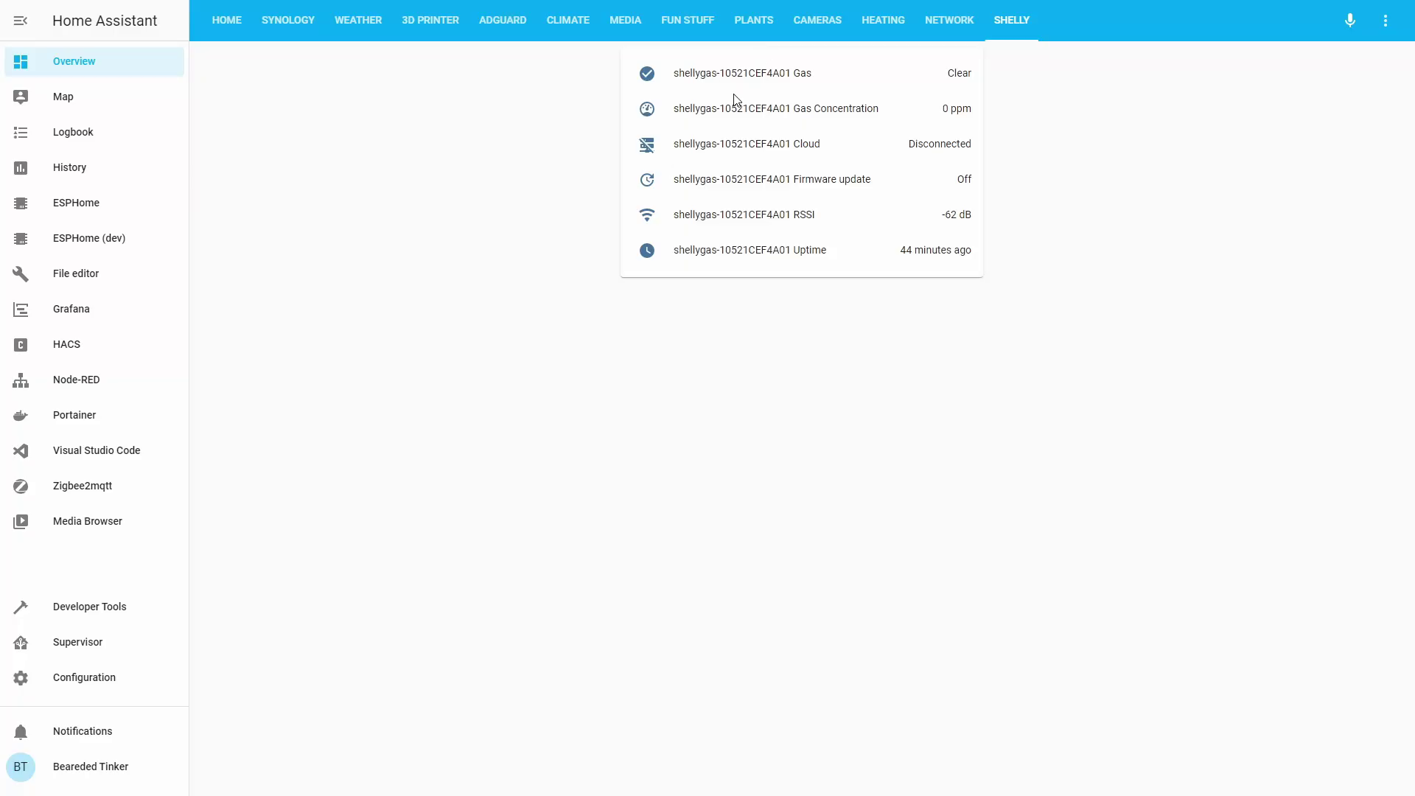
{"action": "left_click", "coordinate": [724, 112]}
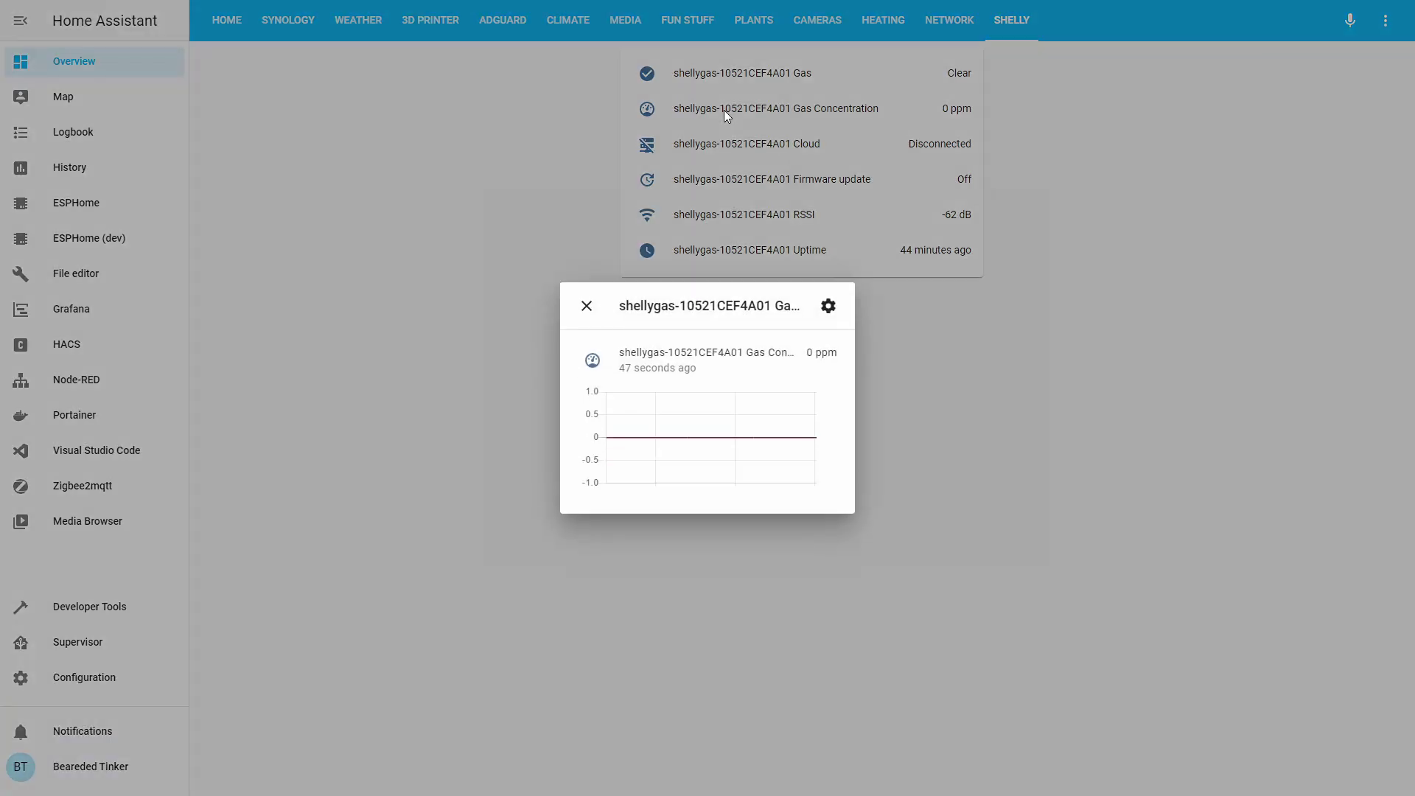
{"action": "left_click", "coordinate": [590, 297]}
{"action": "left_click", "coordinate": [829, 140]}
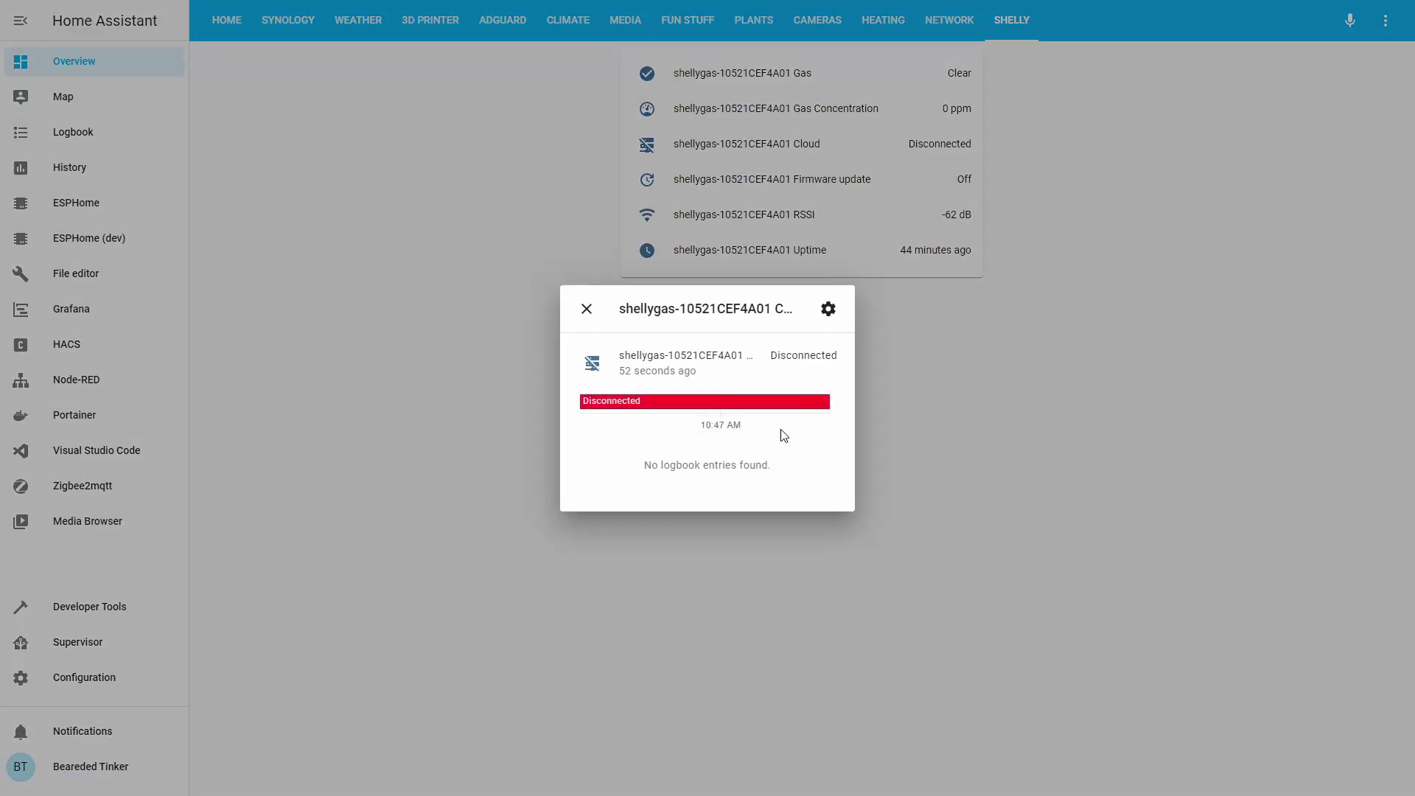
{"action": "left_click", "coordinate": [586, 311]}
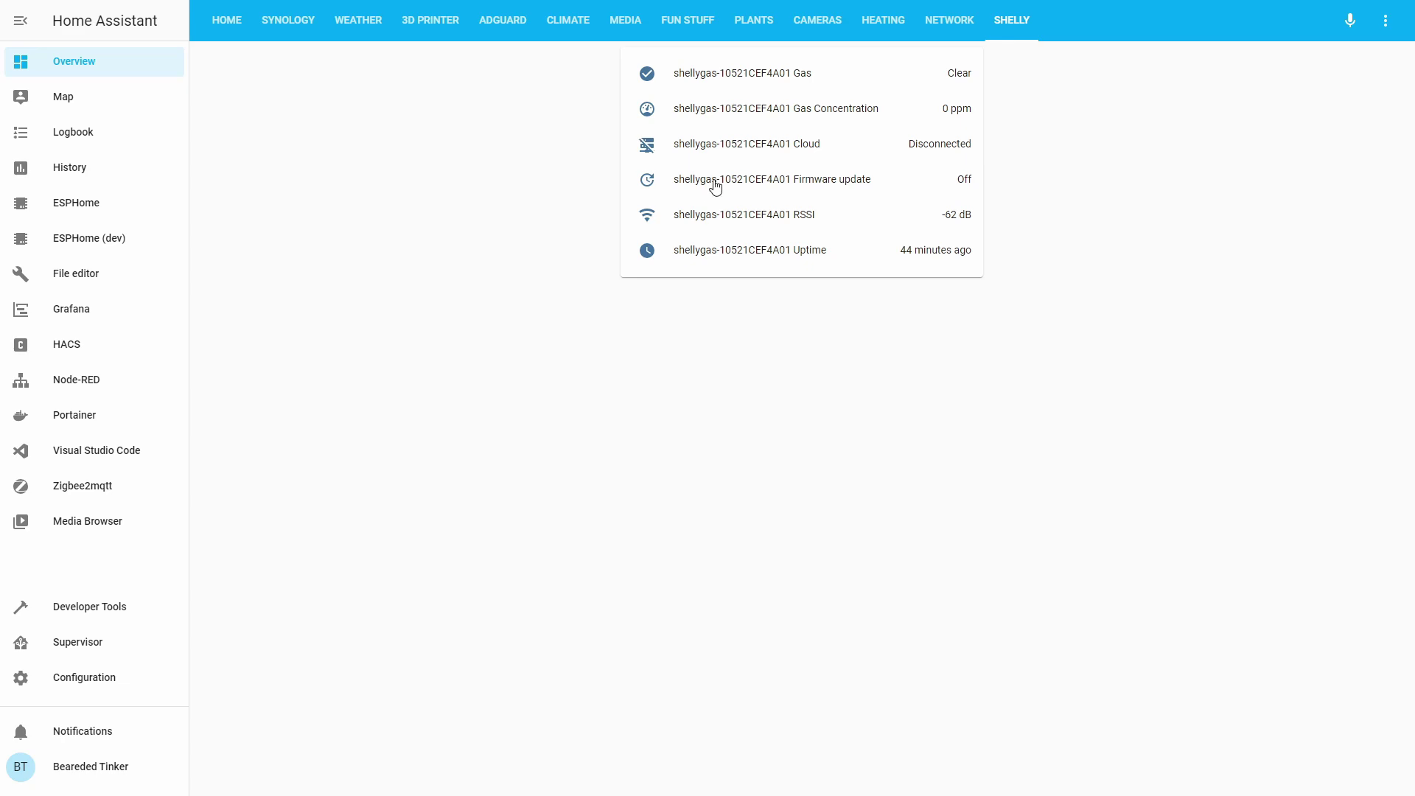
Check the details and history of the firmware update, RSSI and uptime entities
{"action": "left_click", "coordinate": [715, 186]}
{"action": "left_click", "coordinate": [585, 277]}
{"action": "left_click", "coordinate": [739, 217]}
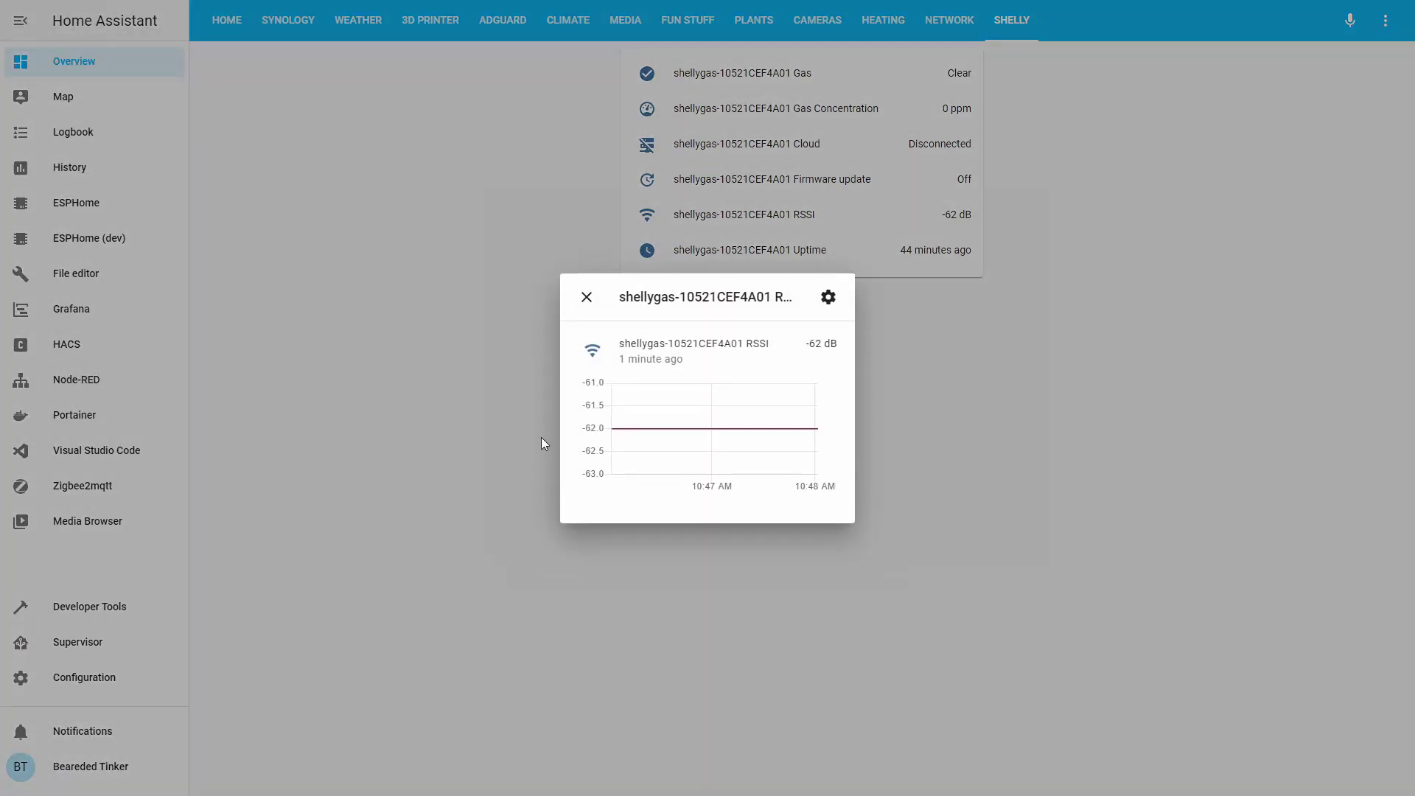
{"action": "left_click", "coordinate": [586, 297]}
{"action": "left_click", "coordinate": [751, 260]}
{"action": "left_click", "coordinate": [599, 339]}
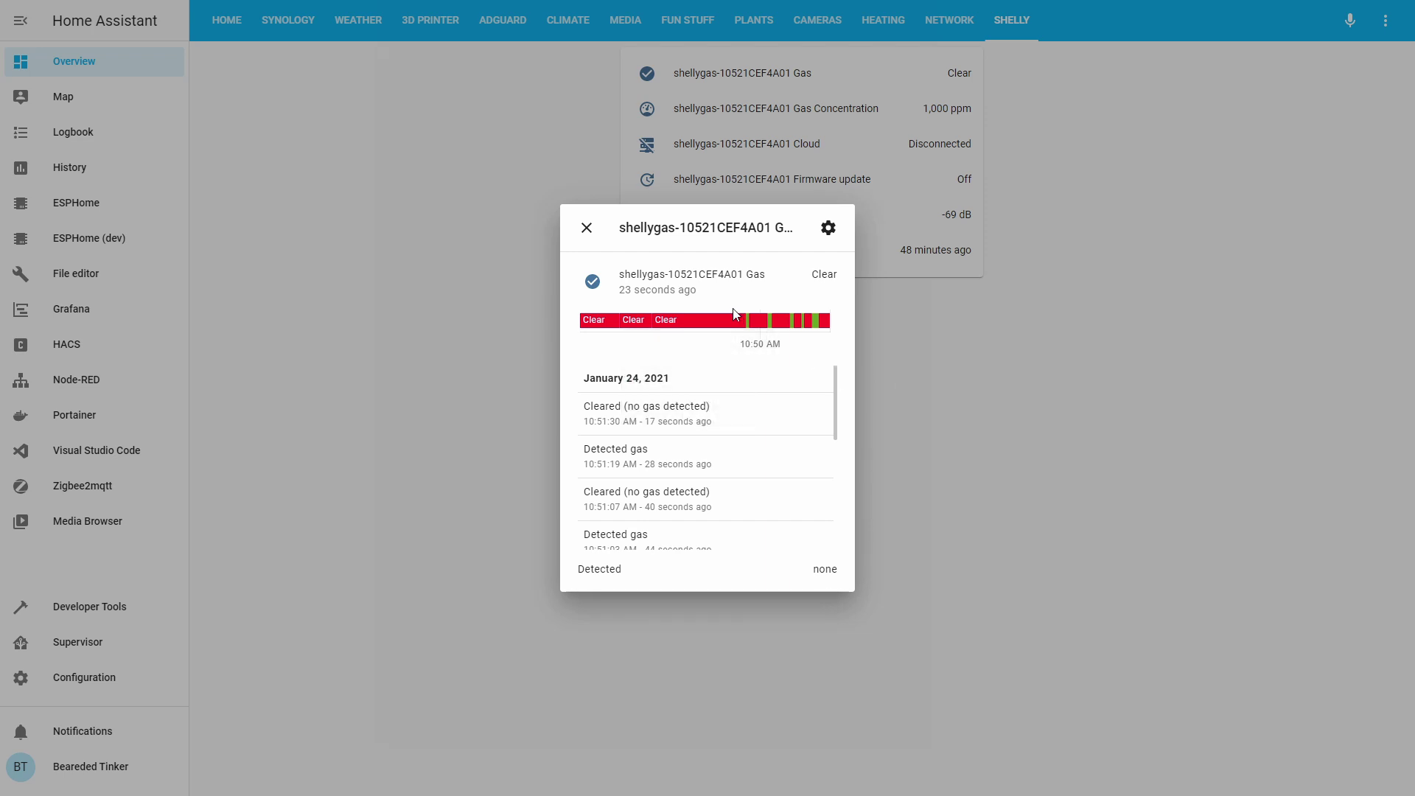
Check the recent history of the Shelly Gas detection state and the gas concentration graph on the Shelly view
{"action": "mouse_move", "coordinate": [733, 325]}
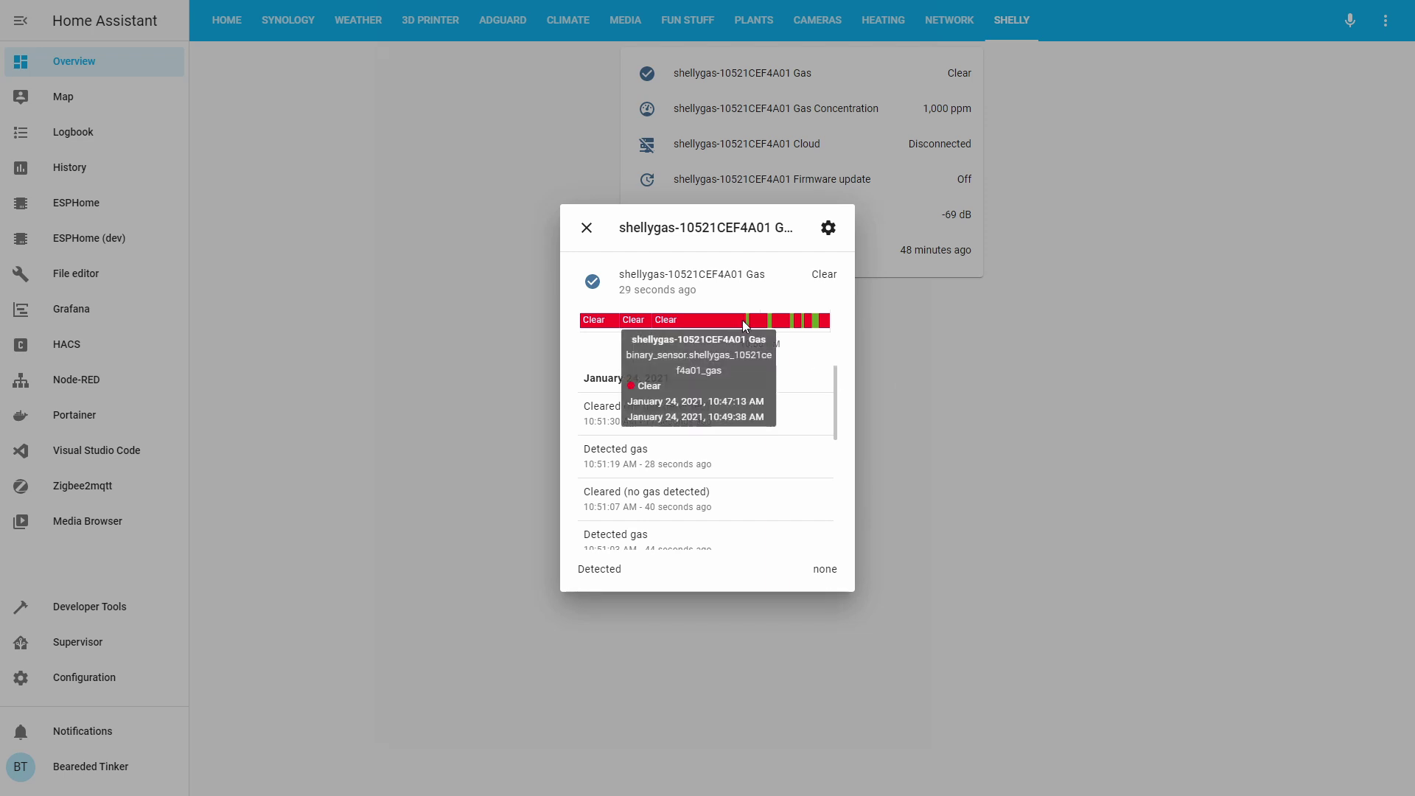
{"action": "left_click", "coordinate": [586, 228]}
{"action": "left_click", "coordinate": [822, 109]}
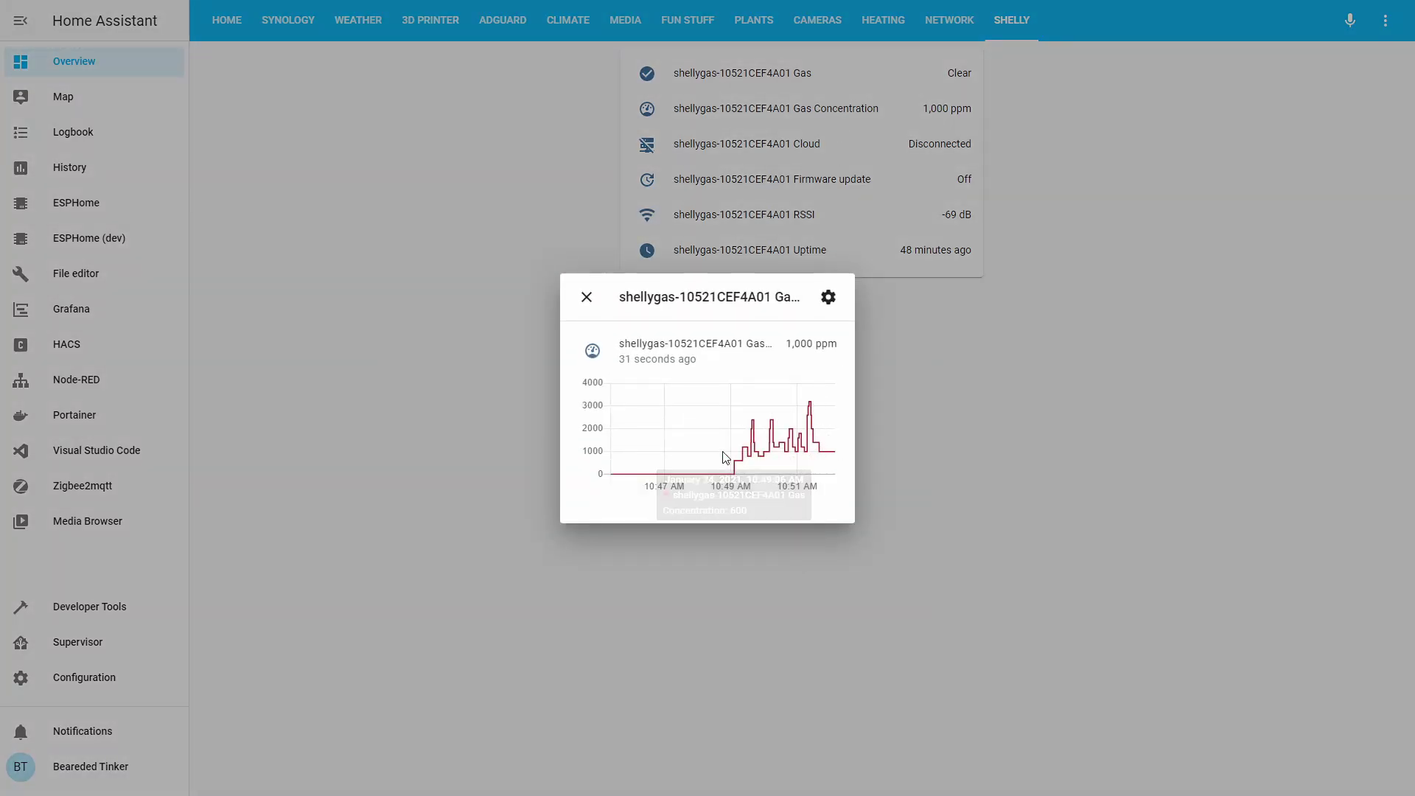
{"action": "left_click", "coordinate": [547, 280]}
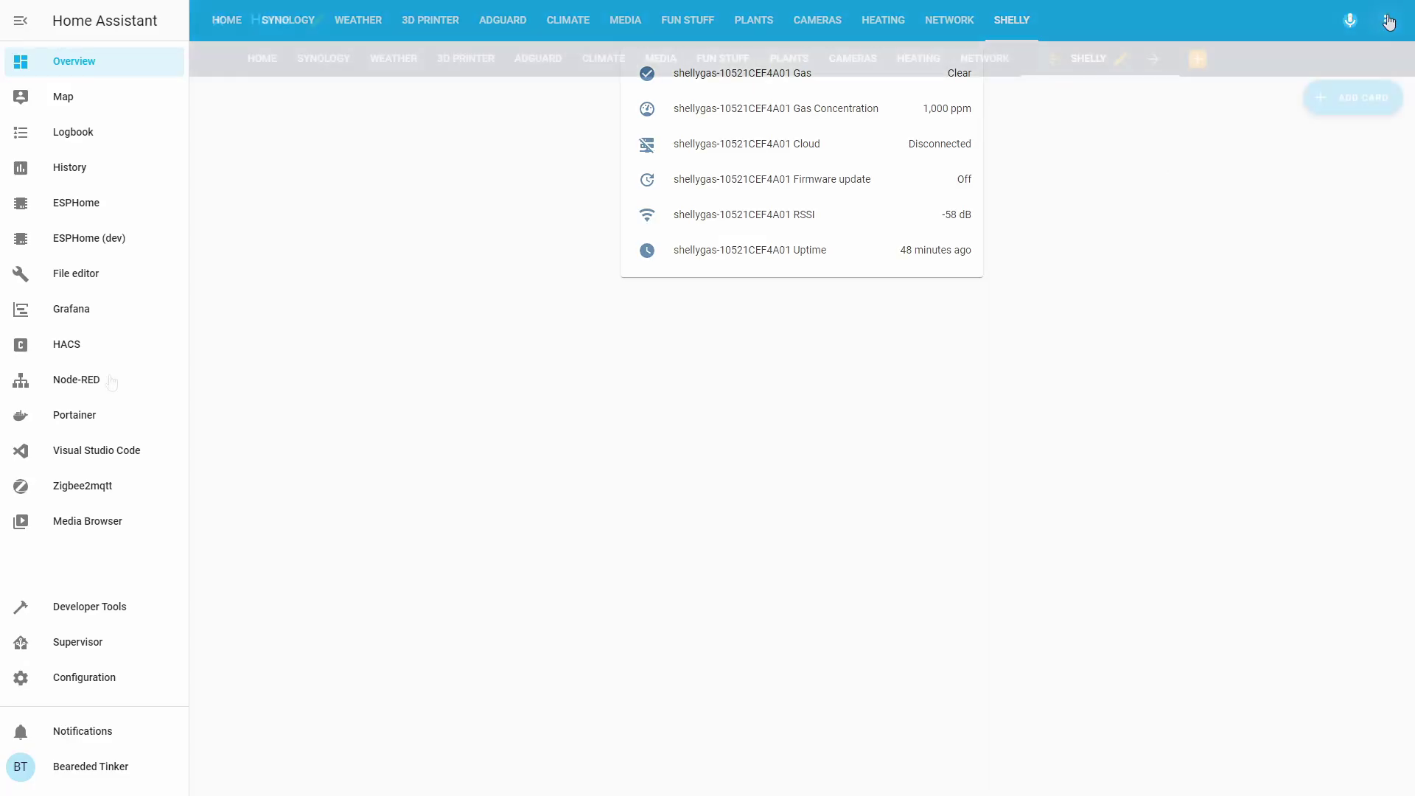
Install version 0.2.1 of the ShellyForHass (Shelly integration) repository from the HACS integrations
{"action": "left_click", "coordinate": [83, 344]}
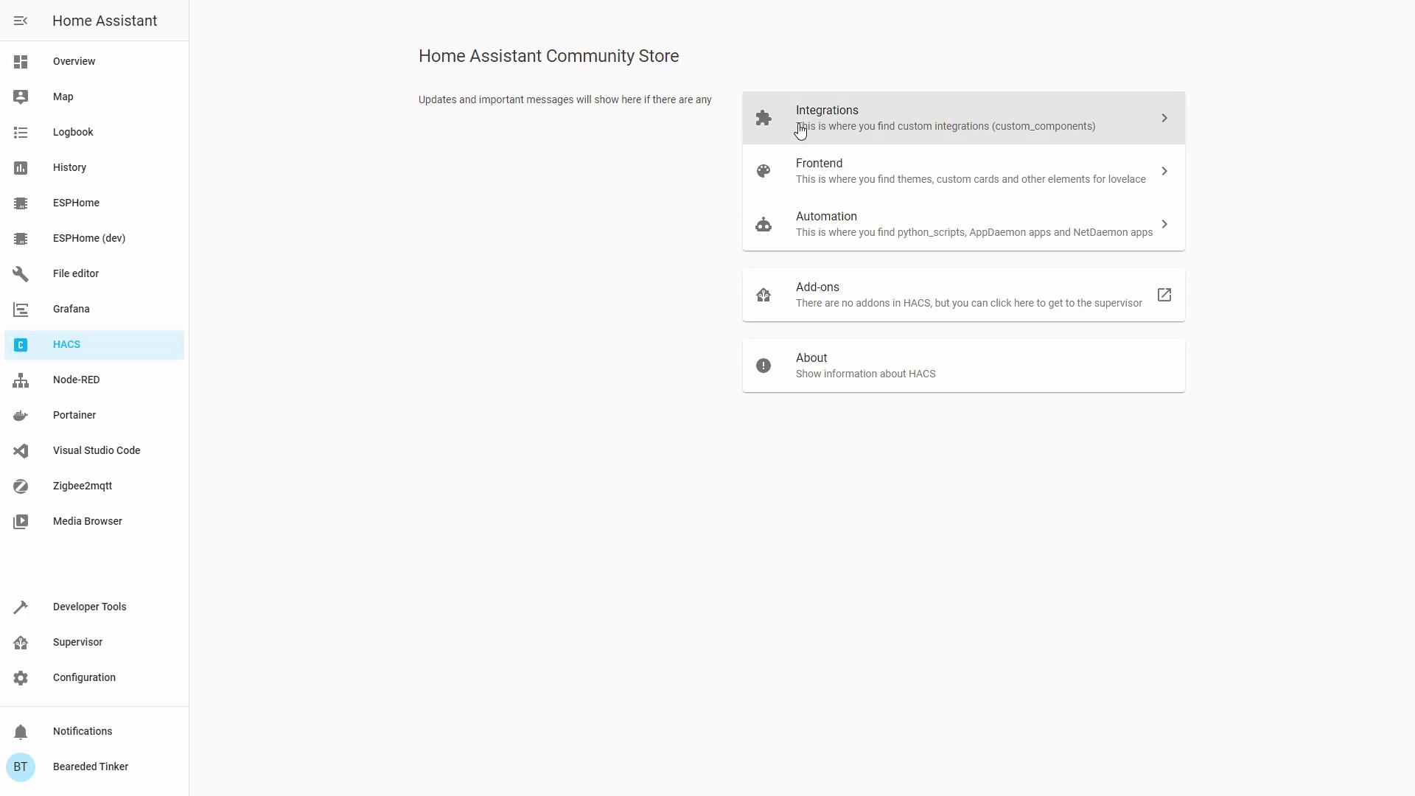
{"action": "left_click", "coordinate": [777, 127]}
{"action": "scroll", "coordinate": [948, 439], "scroll_direction": "down", "scroll_amount": 1}
{"action": "scroll", "coordinate": [948, 438], "scroll_direction": "down", "scroll_amount": 1}
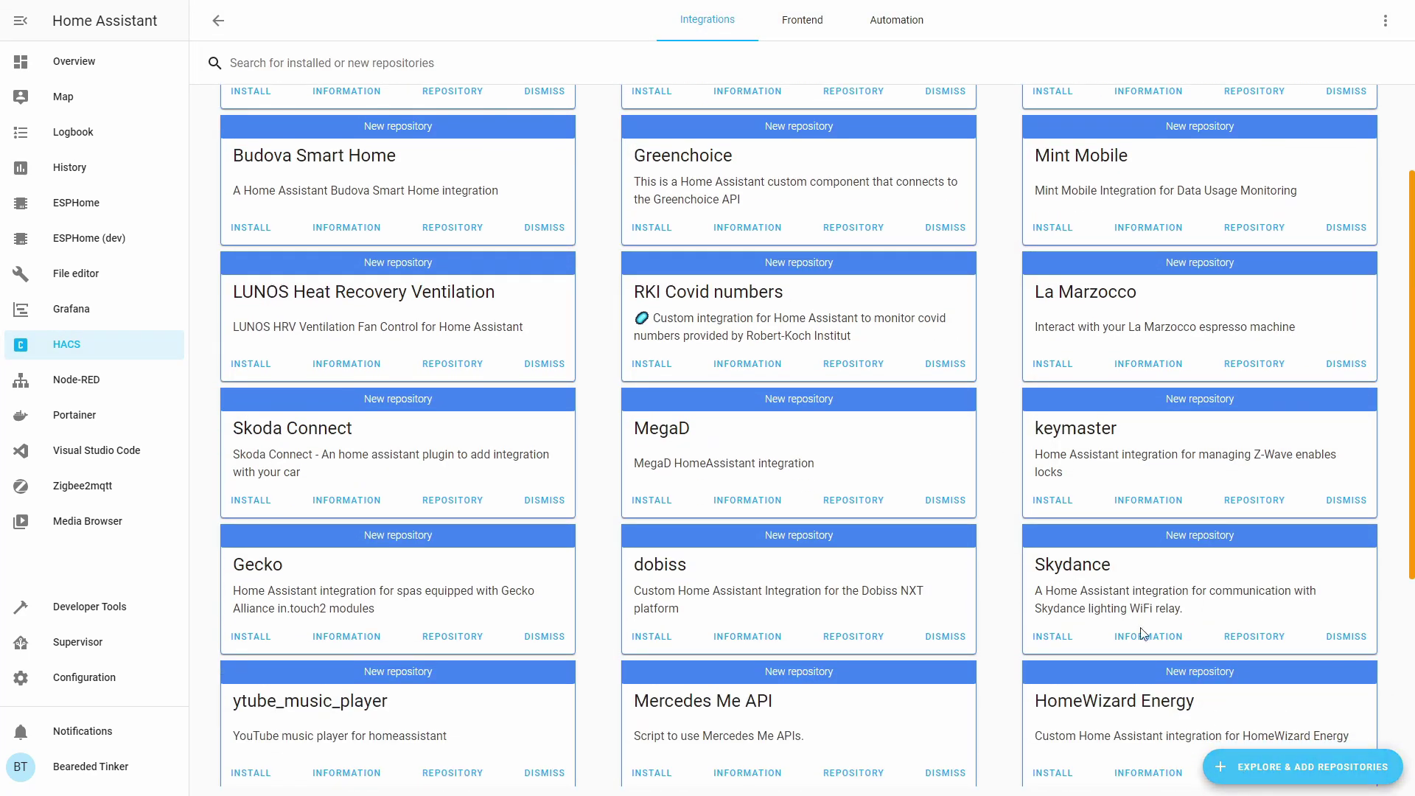
{"action": "left_click", "coordinate": [1224, 766]}
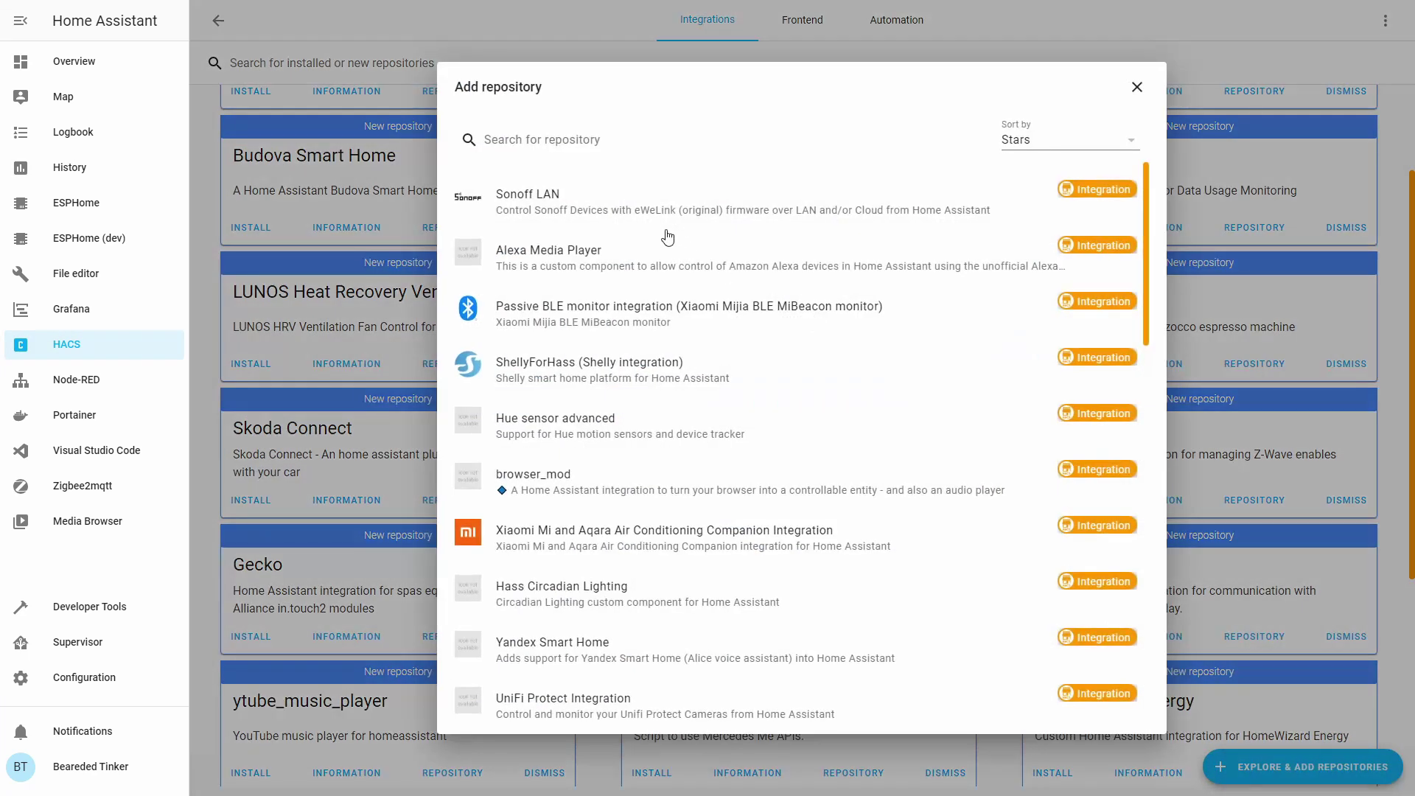
{"action": "left_click", "coordinate": [547, 366]}
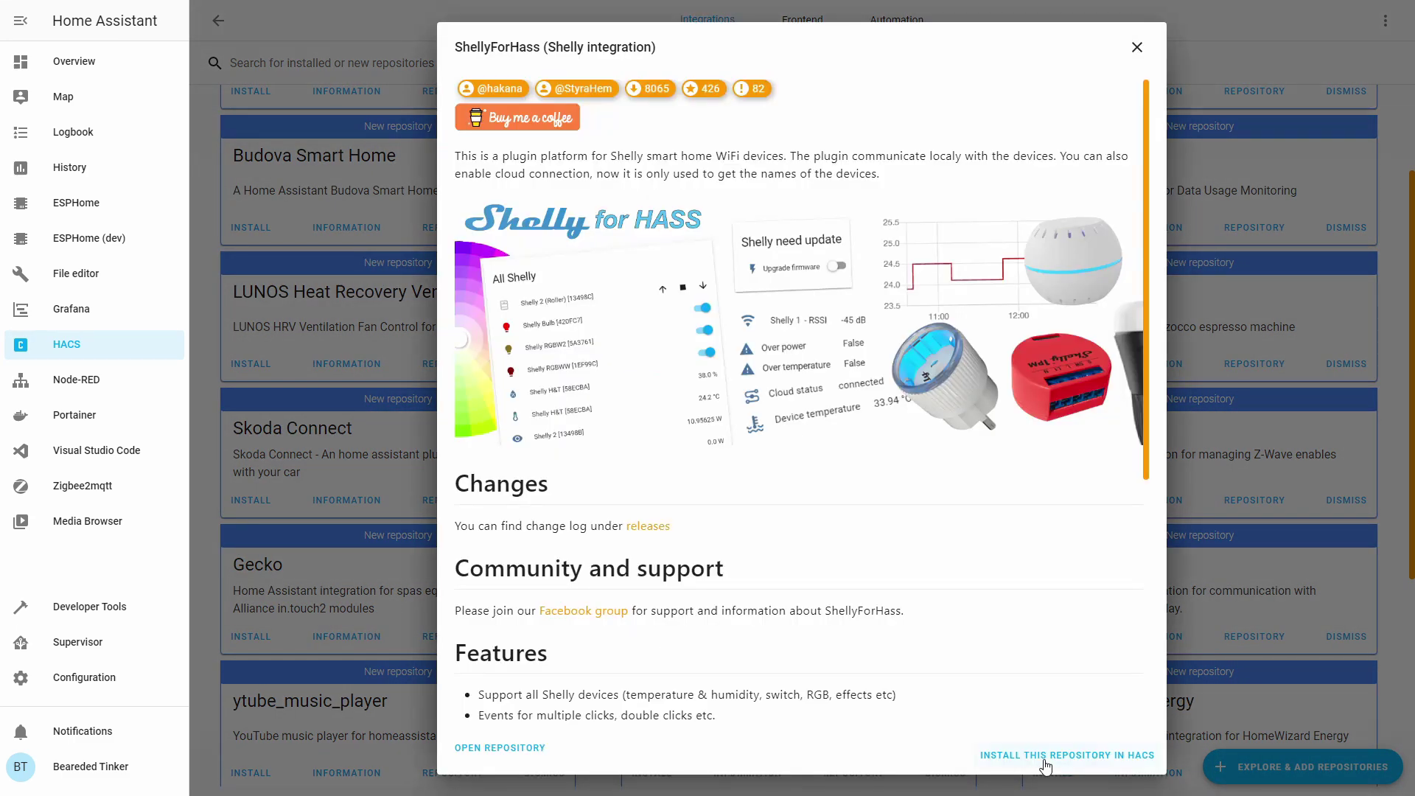
{"action": "left_click", "coordinate": [1045, 755]}
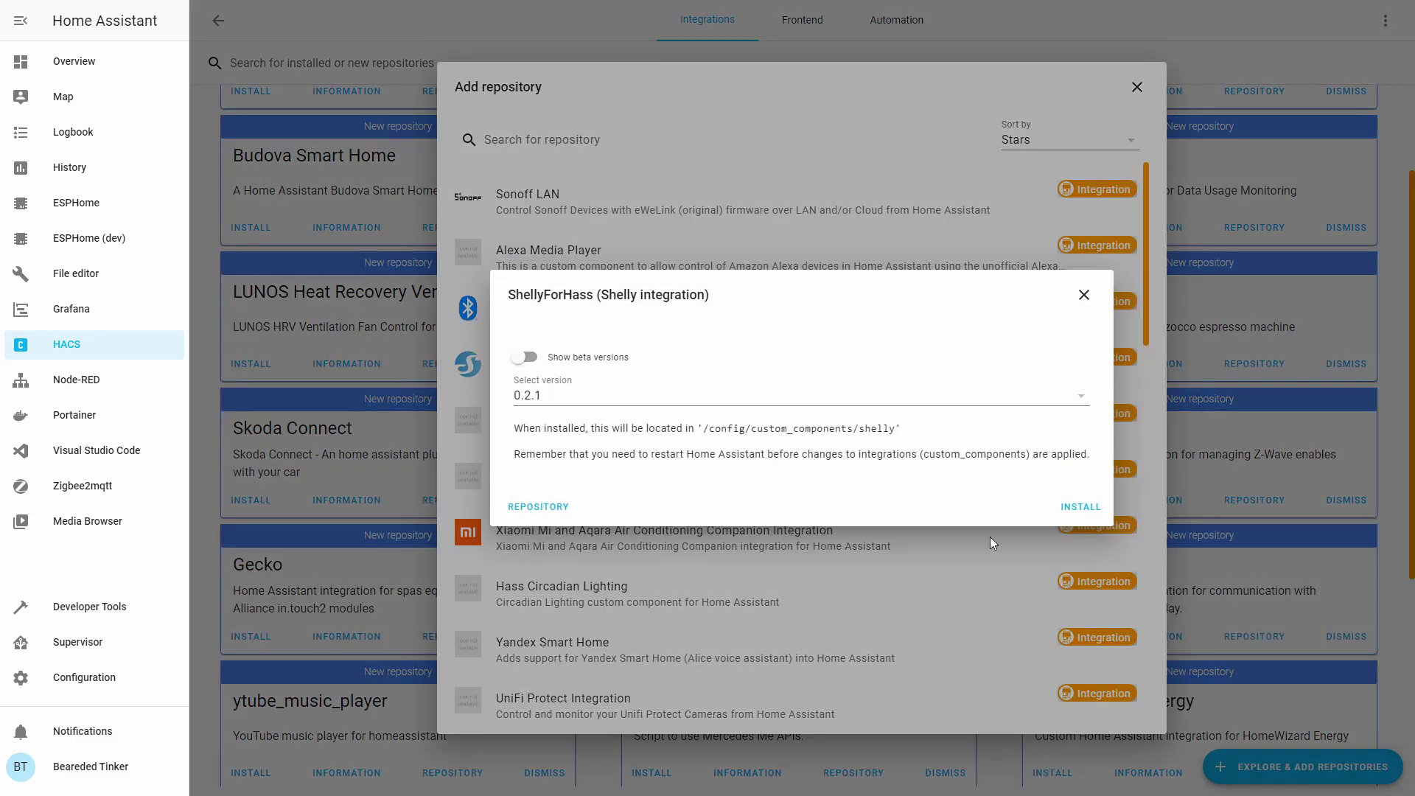
{"action": "left_click", "coordinate": [1080, 508]}
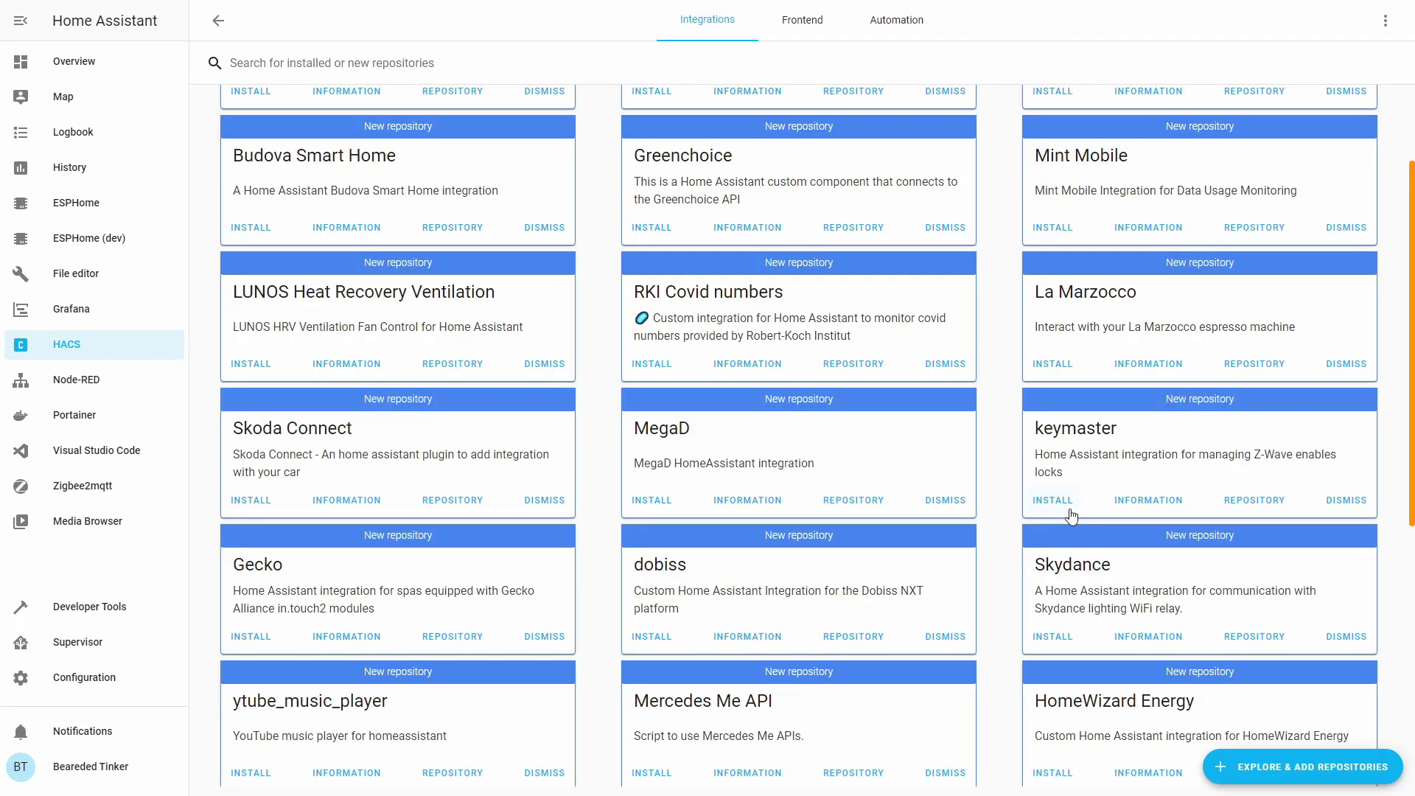
Add a ShellyforHASS section to configuration.yaml with version true, sensors set to all, and the discover_by_ip lines commented out
{"action": "left_click", "coordinate": [129, 452]}
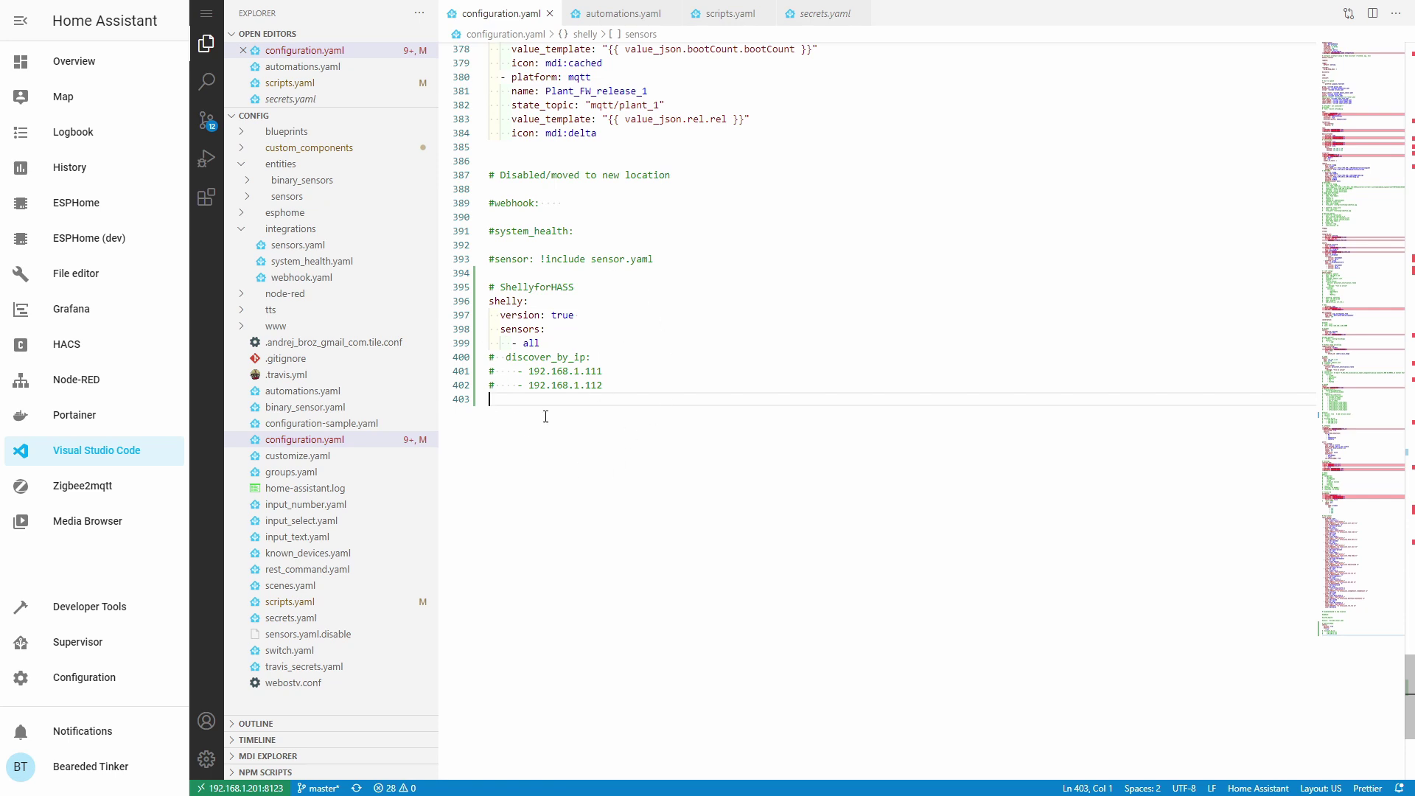
Validate the Home Assistant configuration and restart the server
{"action": "left_click", "coordinate": [87, 677]}
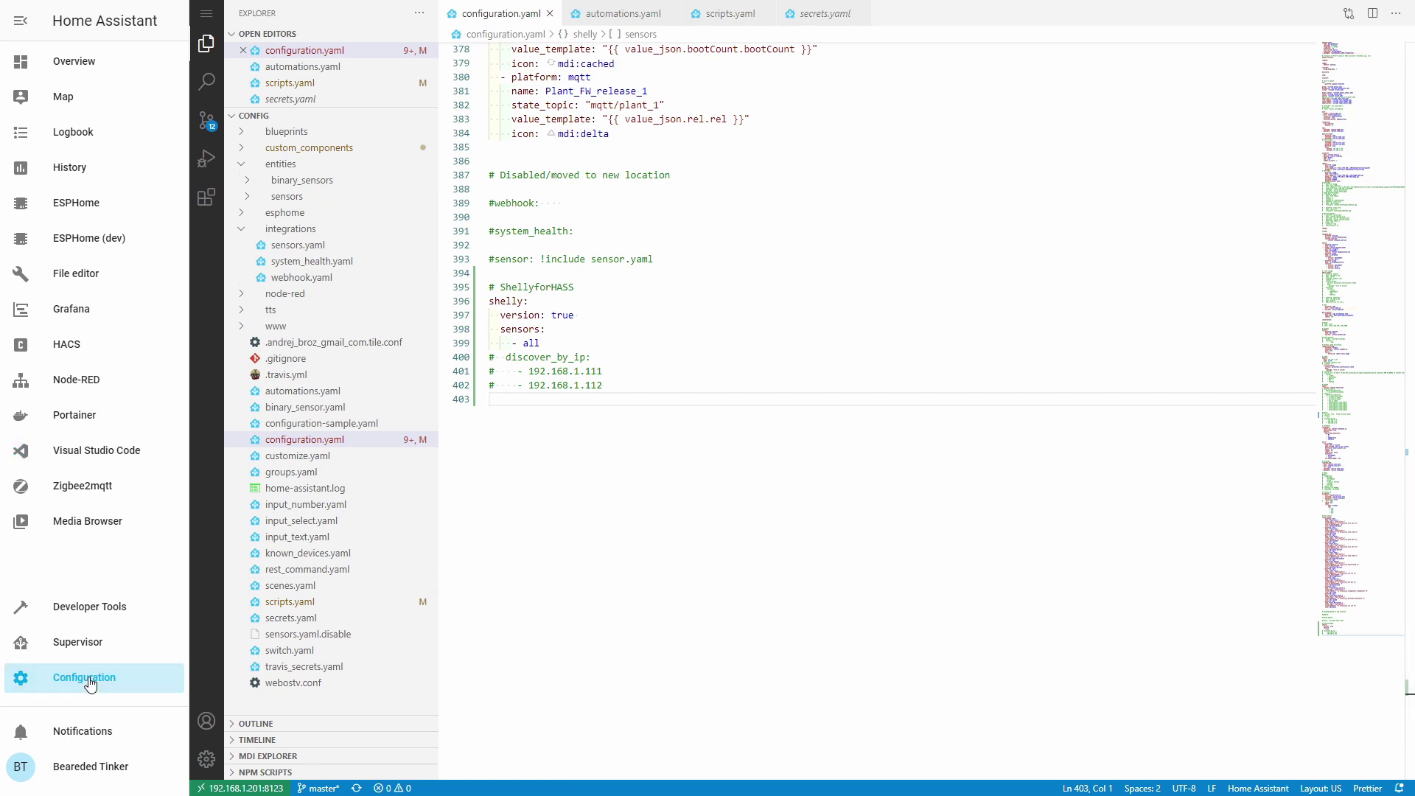
{"action": "scroll", "coordinate": [870, 501], "scroll_direction": "down", "scroll_amount": 3}
{"action": "scroll", "coordinate": [884, 574], "scroll_direction": "down", "scroll_amount": 1}
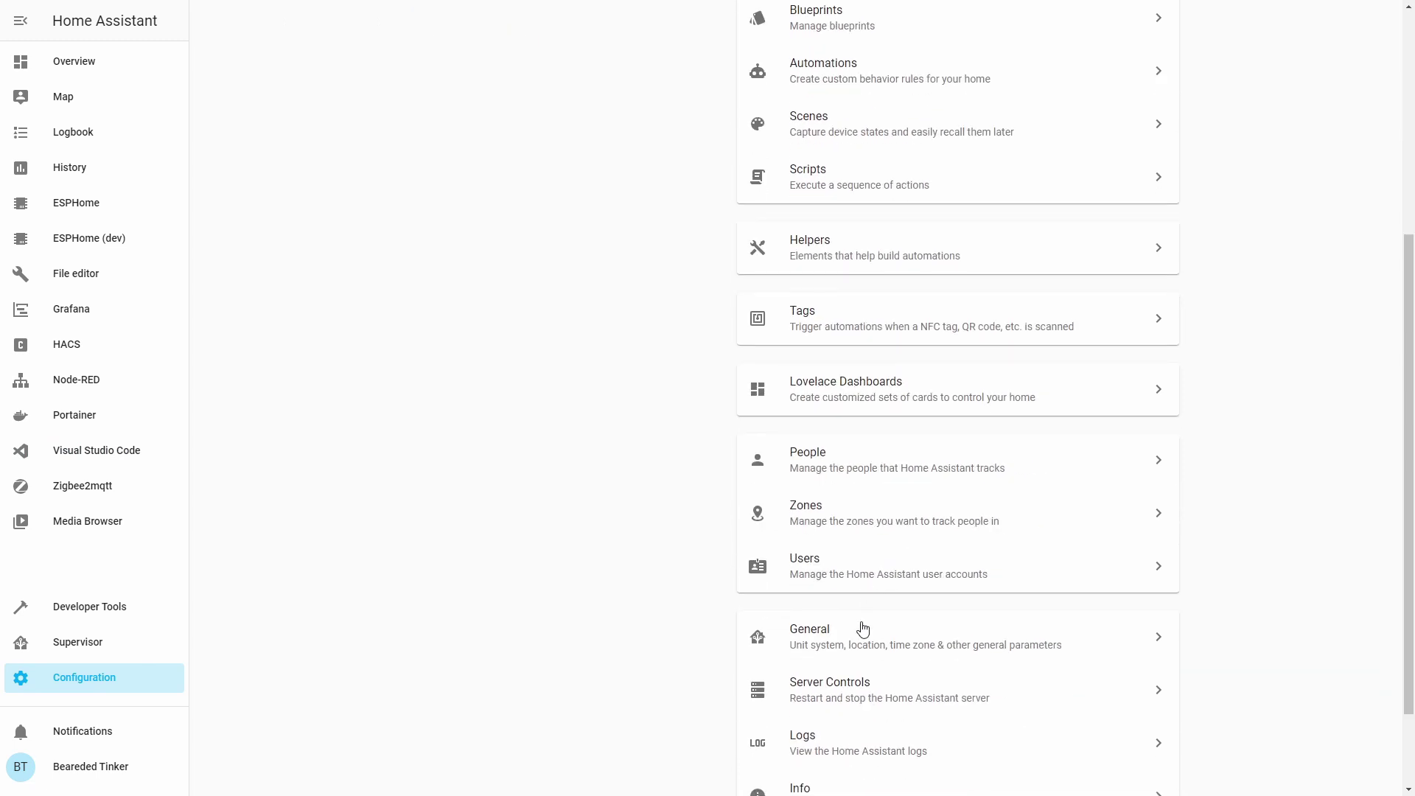
{"action": "left_click", "coordinate": [852, 693]}
{"action": "left_click", "coordinate": [941, 249]}
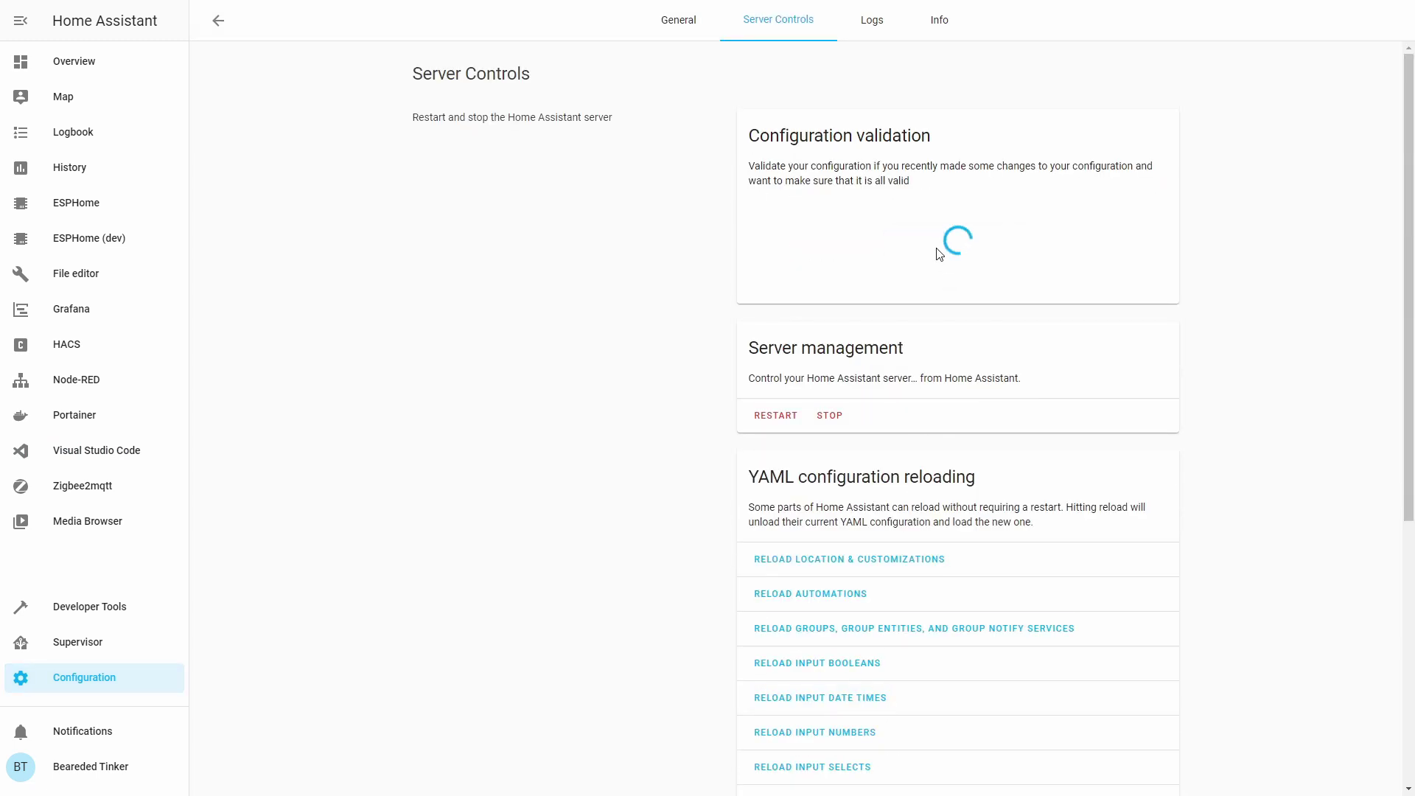
{"action": "left_click", "coordinate": [763, 424]}
{"action": "left_click", "coordinate": [842, 452]}
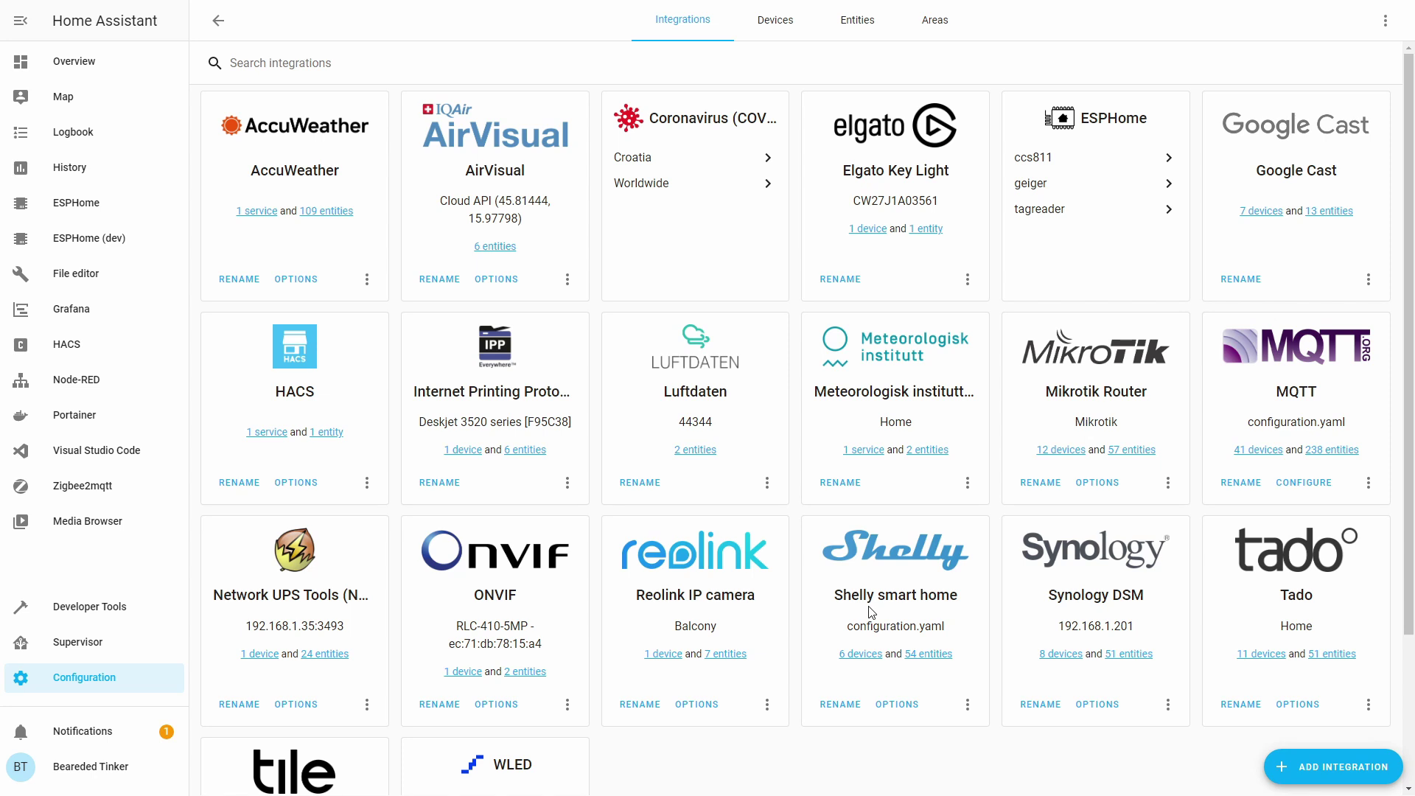
Open the Shelly Gas device of the Shelly smart home integration and add its entities card to the Shelly view
{"action": "left_click_drag", "start_coordinate": [852, 630], "coordinate": [946, 628]}
{"action": "left_click_drag", "start_coordinate": [840, 654], "coordinate": [846, 626]}
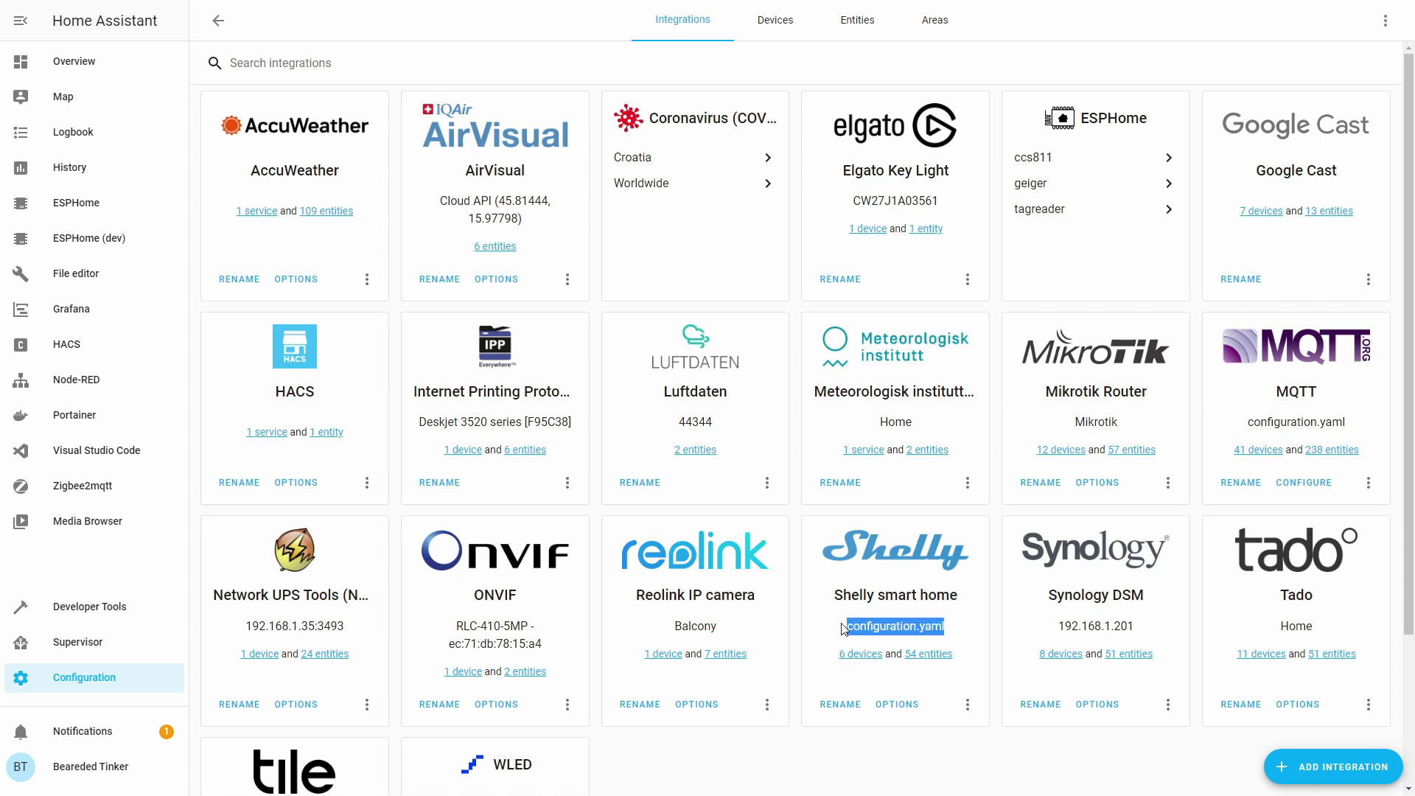
{"action": "left_click", "coordinate": [849, 655]}
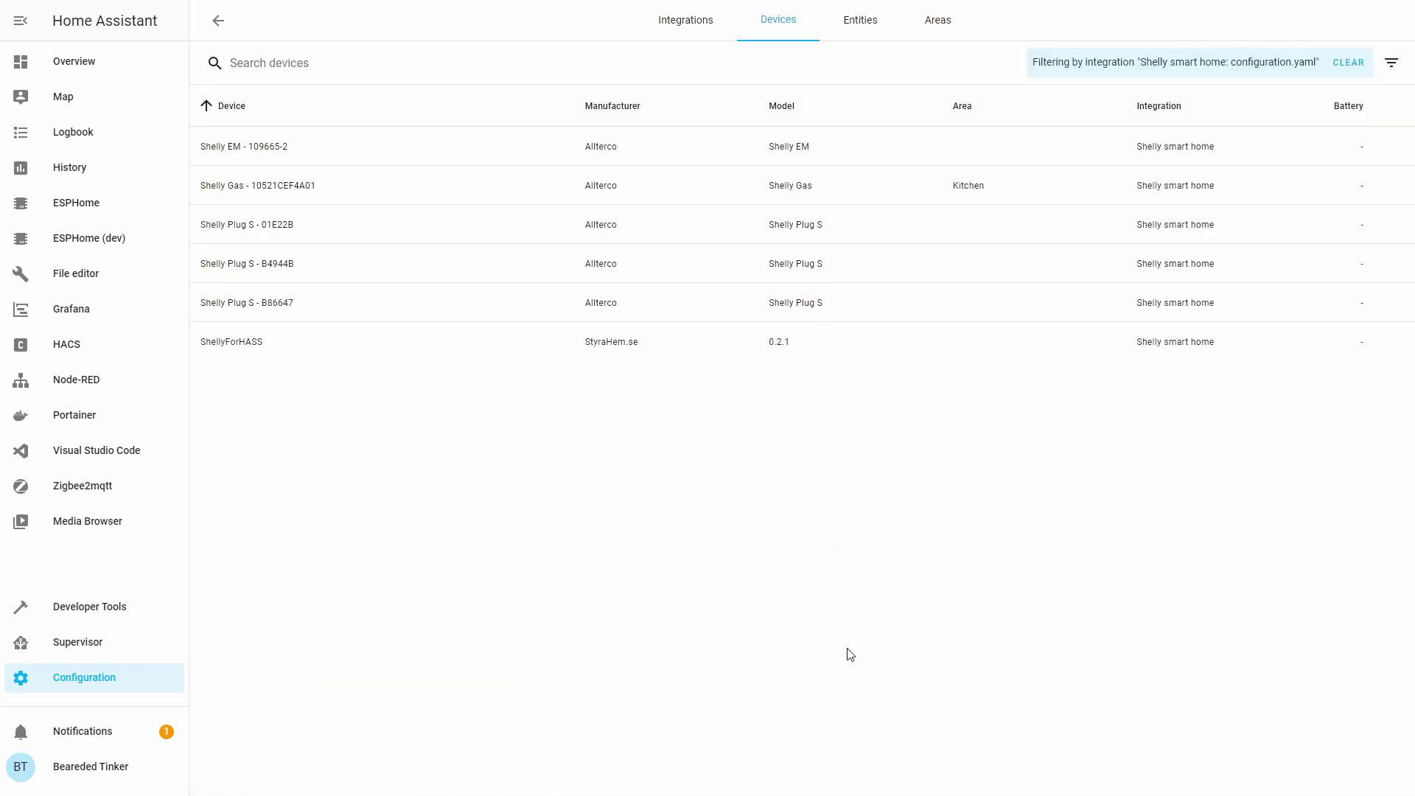
{"action": "left_click", "coordinate": [271, 197]}
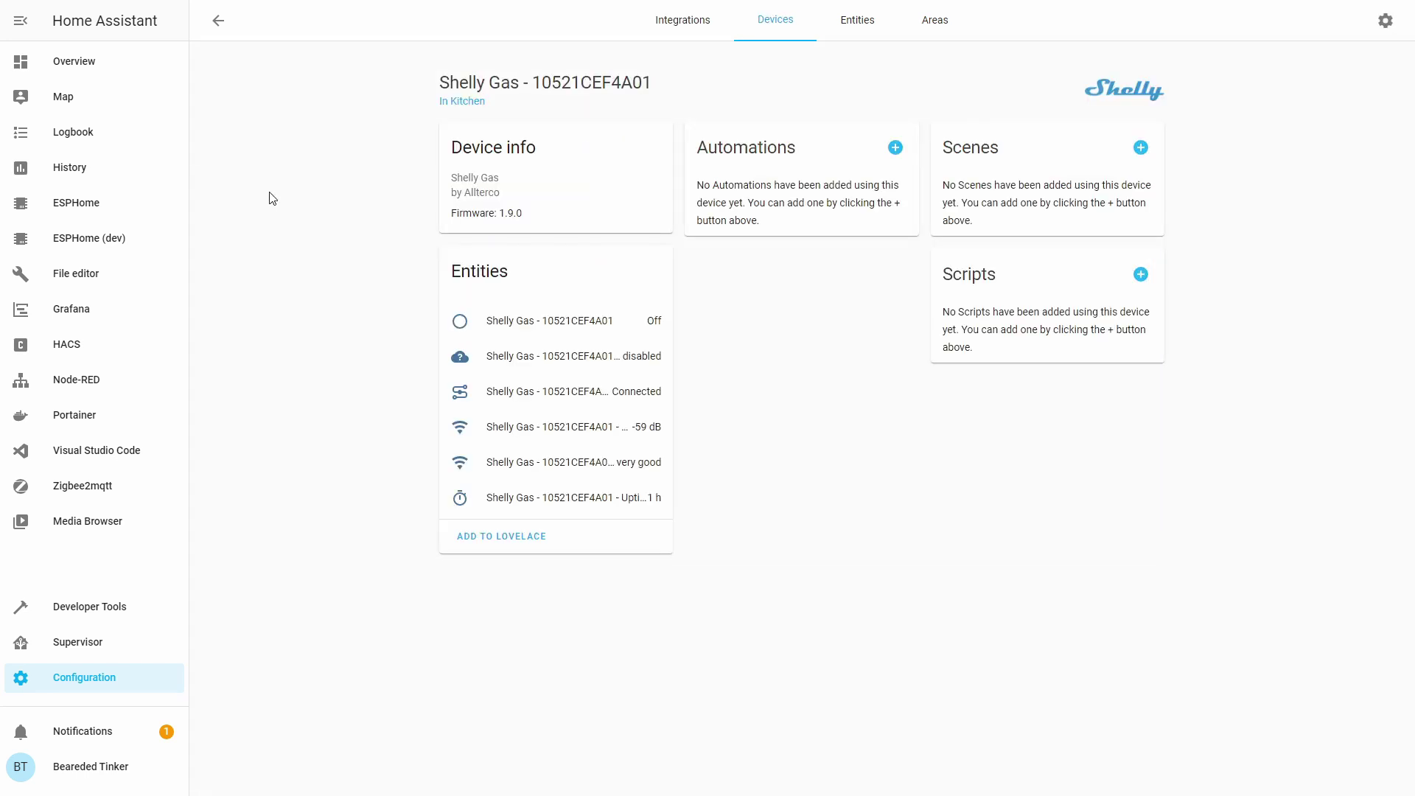
{"action": "left_click", "coordinate": [513, 540]}
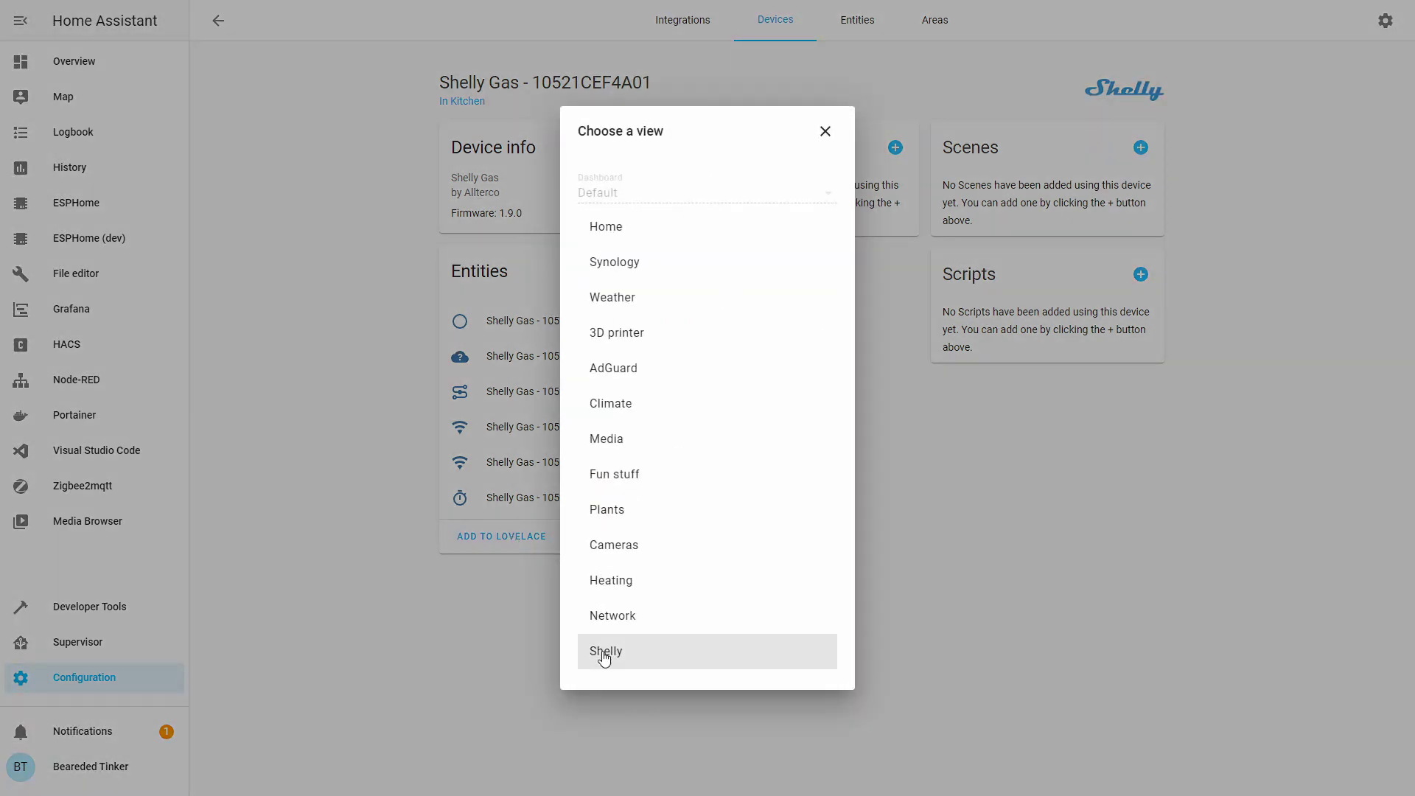
{"action": "left_click", "coordinate": [605, 653]}
{"action": "left_click", "coordinate": [940, 547]}
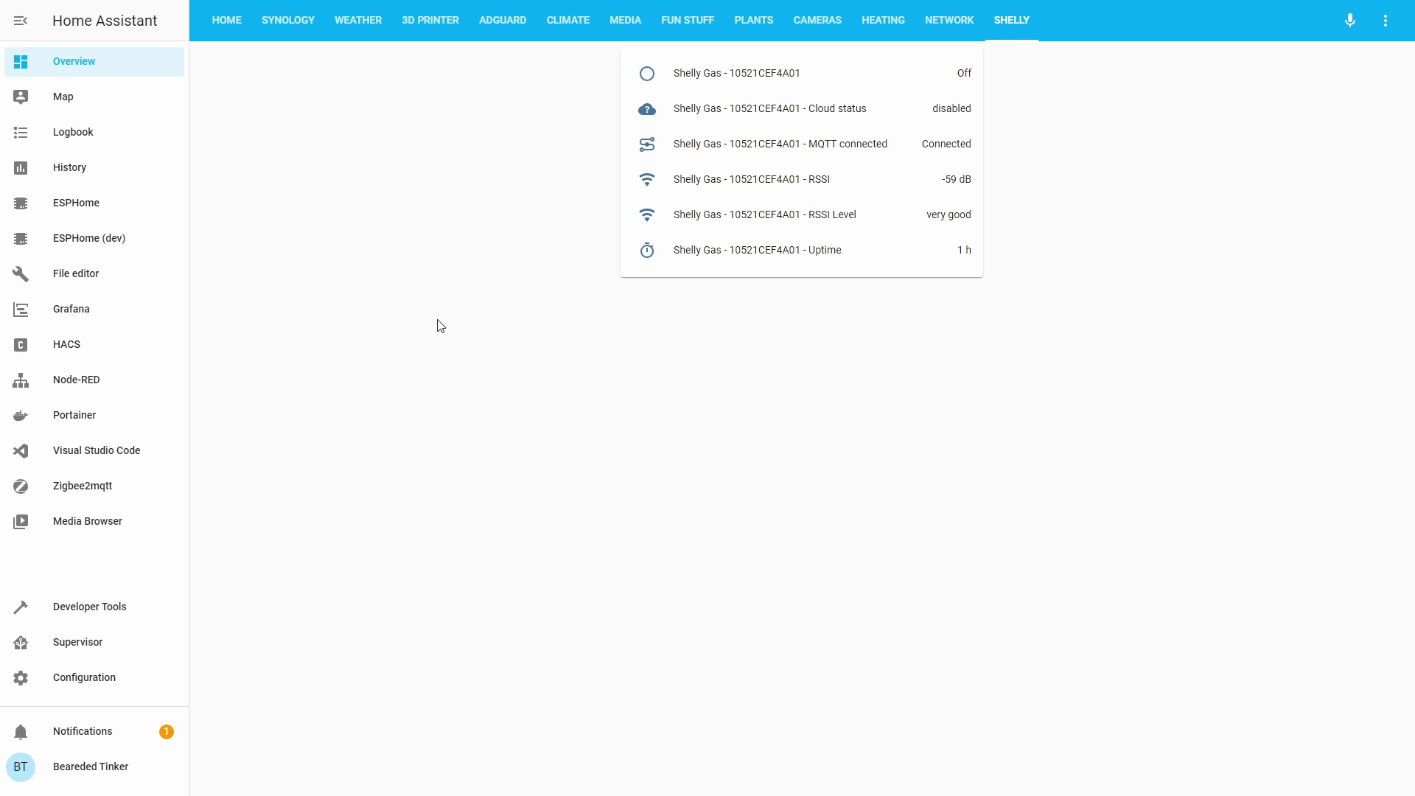
Add a python_script: entry at the end of configuration.yaml
{"action": "left_click", "coordinate": [131, 462]}
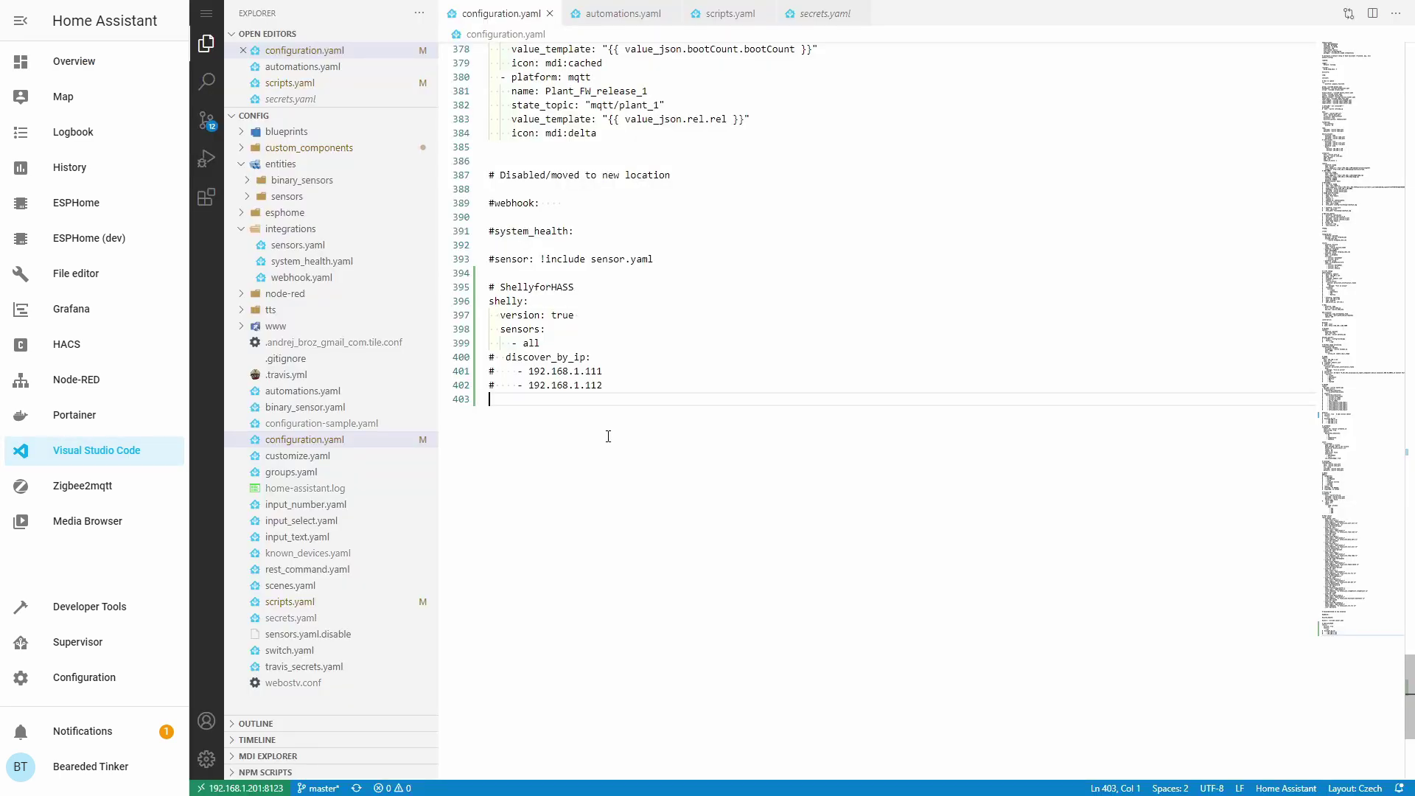
{"action": "key", "text": "Return"}
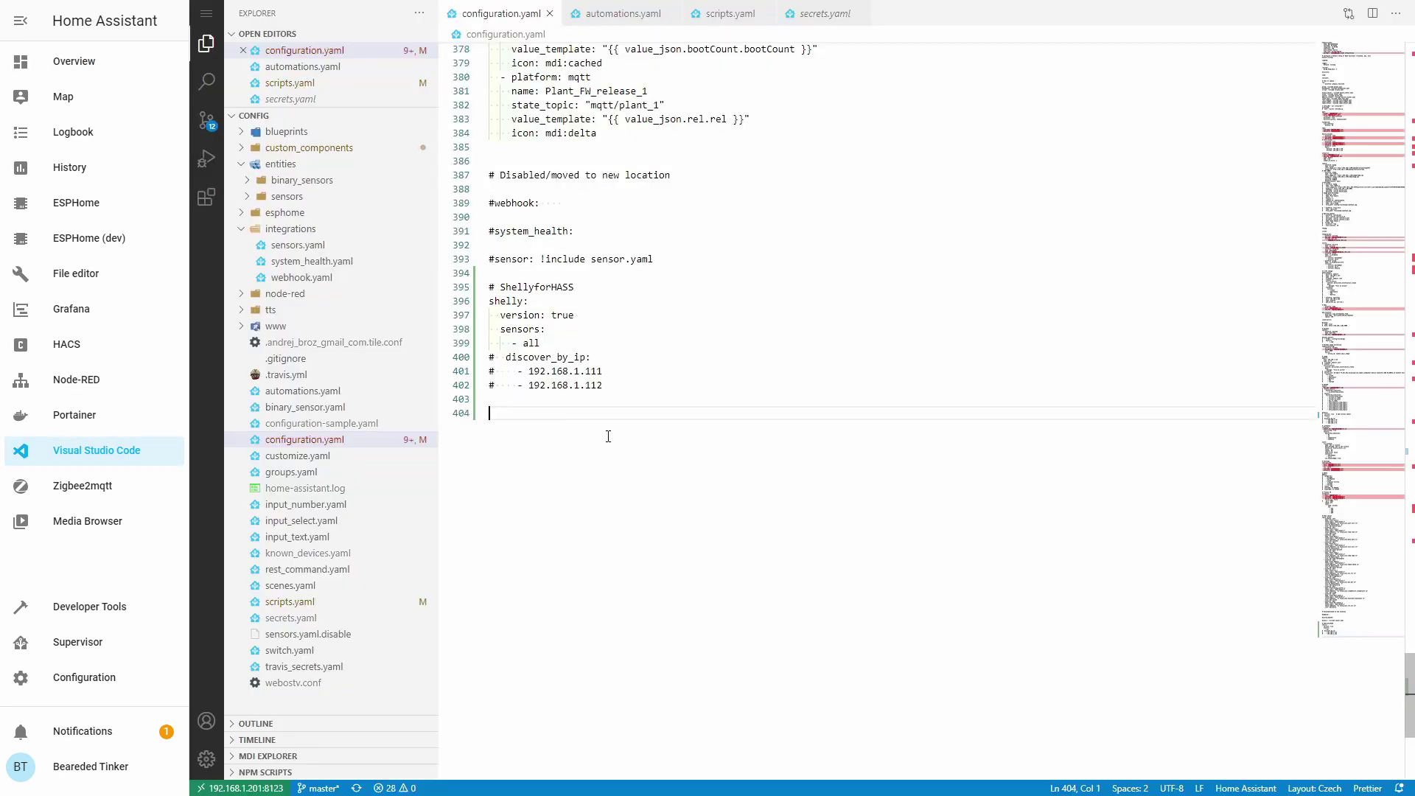
{"action": "type", "text": "pyt"}
{"action": "key", "text": "BackSpace"}
{"action": "type", "text": "th9"}
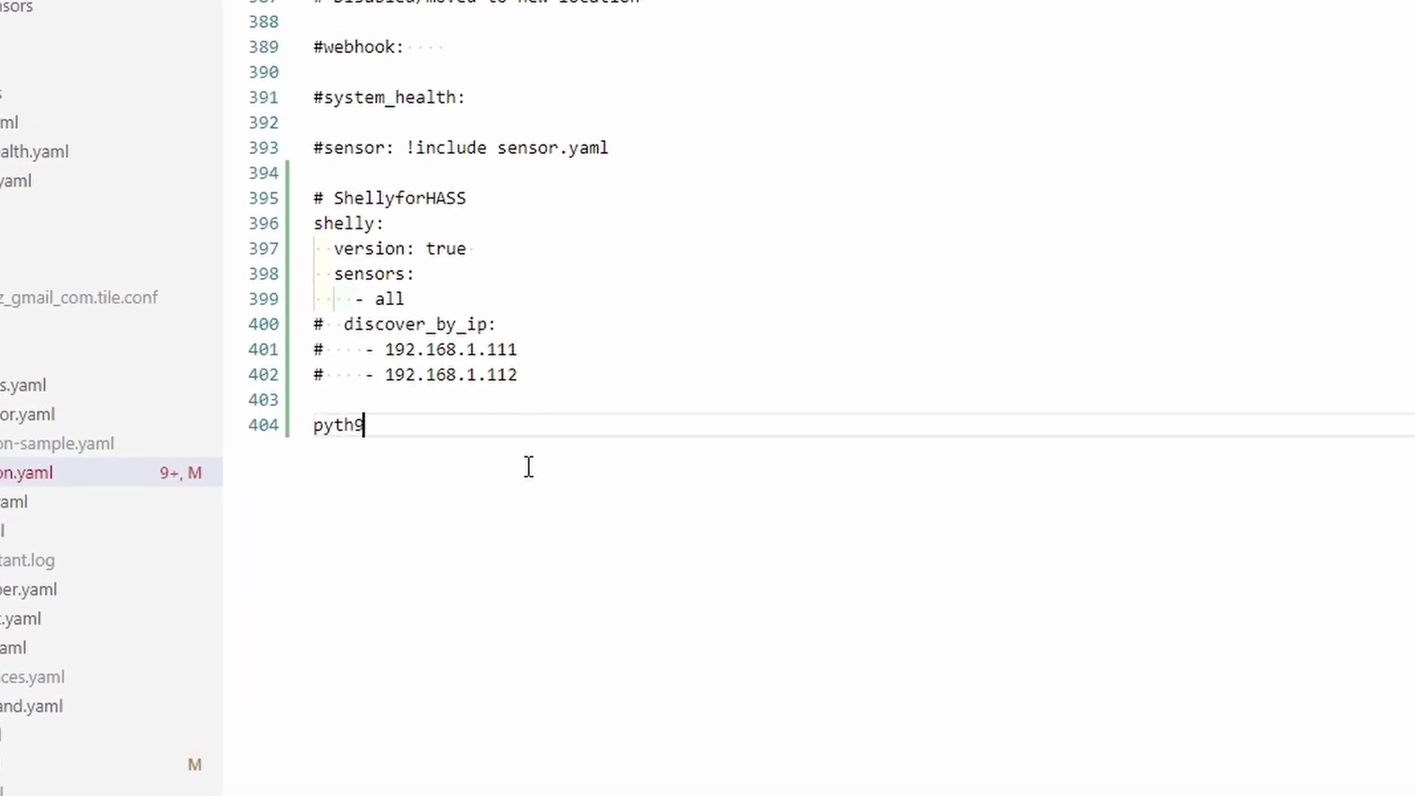
{"action": "key", "text": "BackSpace"}
{"action": "type", "text": "on_script:"}
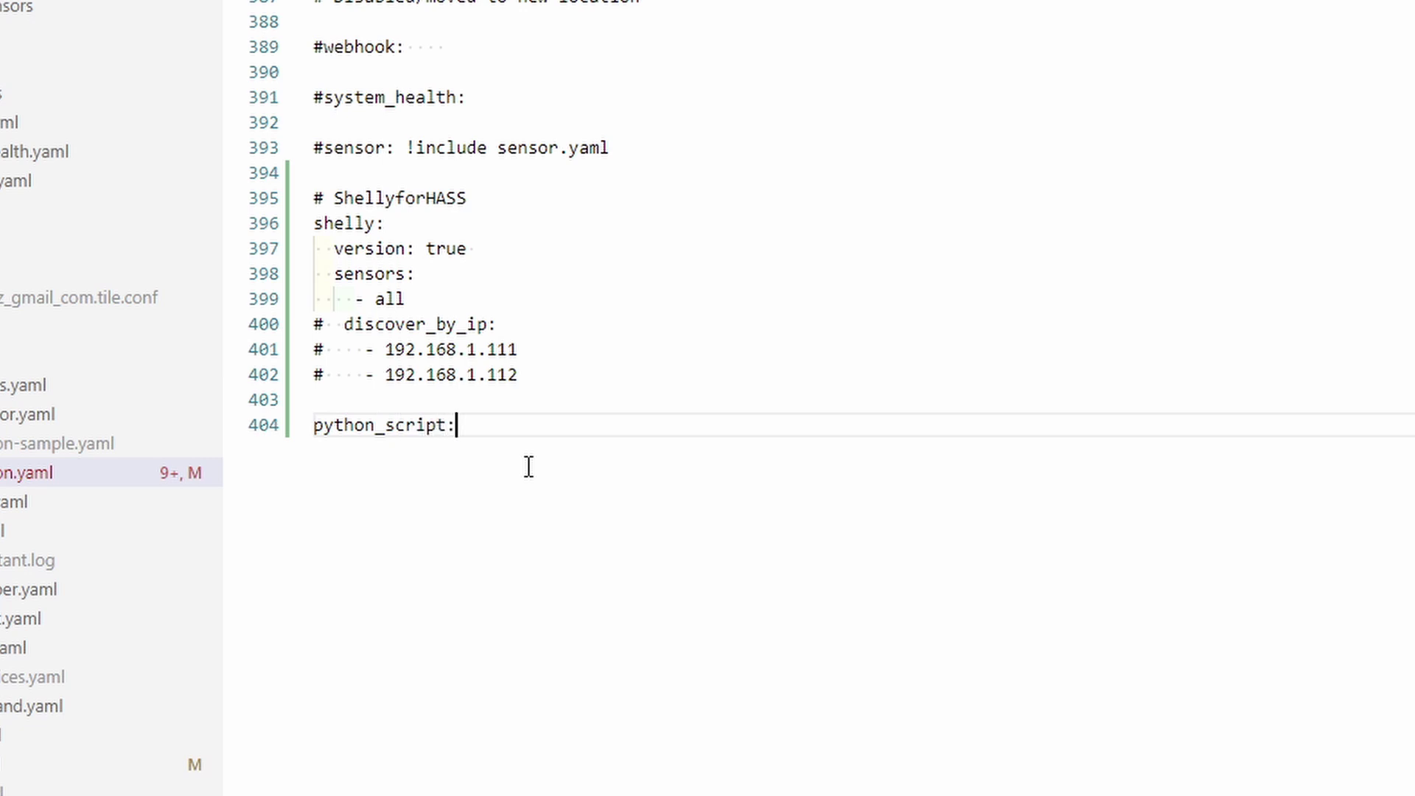
{"action": "key", "text": "Return"}
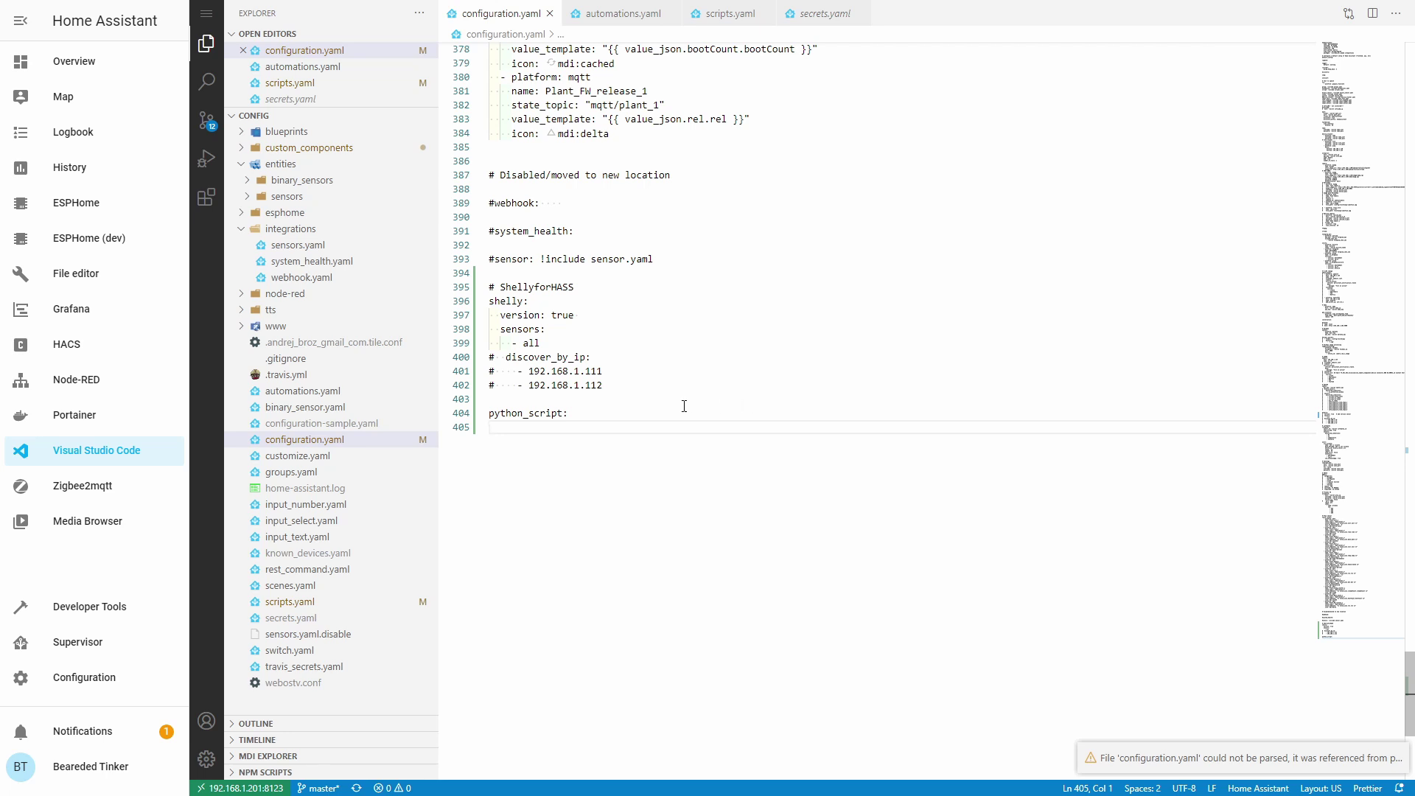
Create a file named shellies_discovery.py in the python_scripts folder
{"action": "left_click", "coordinate": [255, 311]}
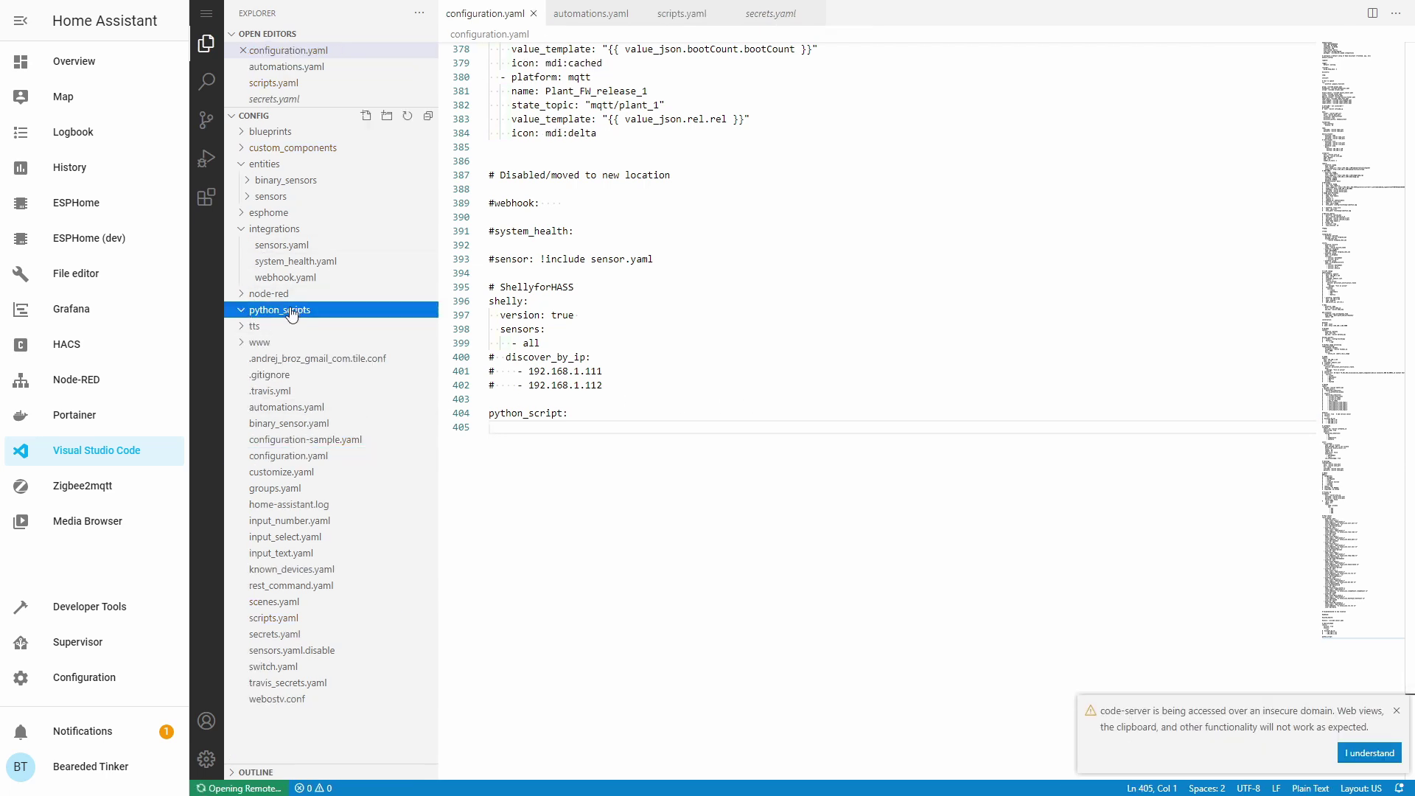
{"action": "right_click", "coordinate": [291, 314]}
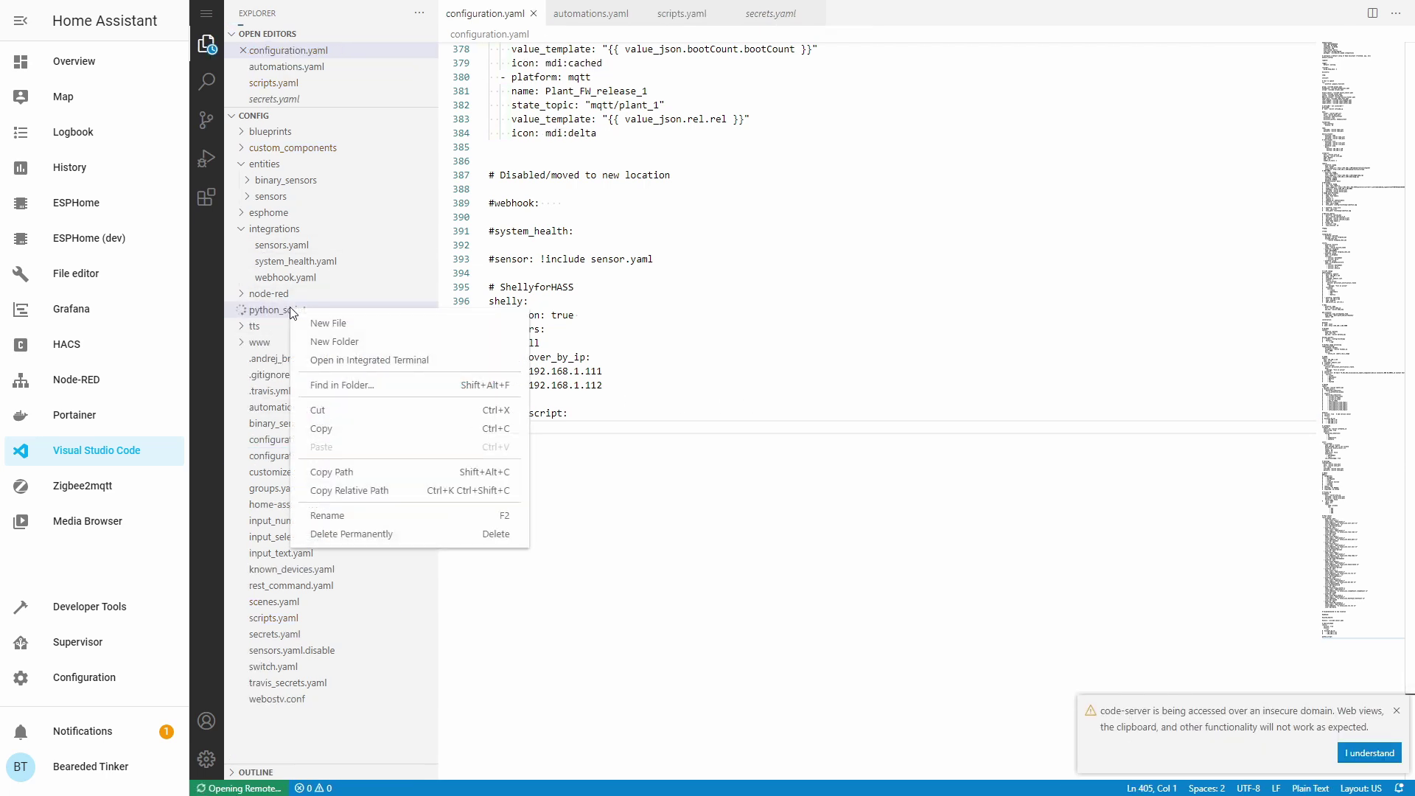
{"action": "left_click", "coordinate": [325, 325]}
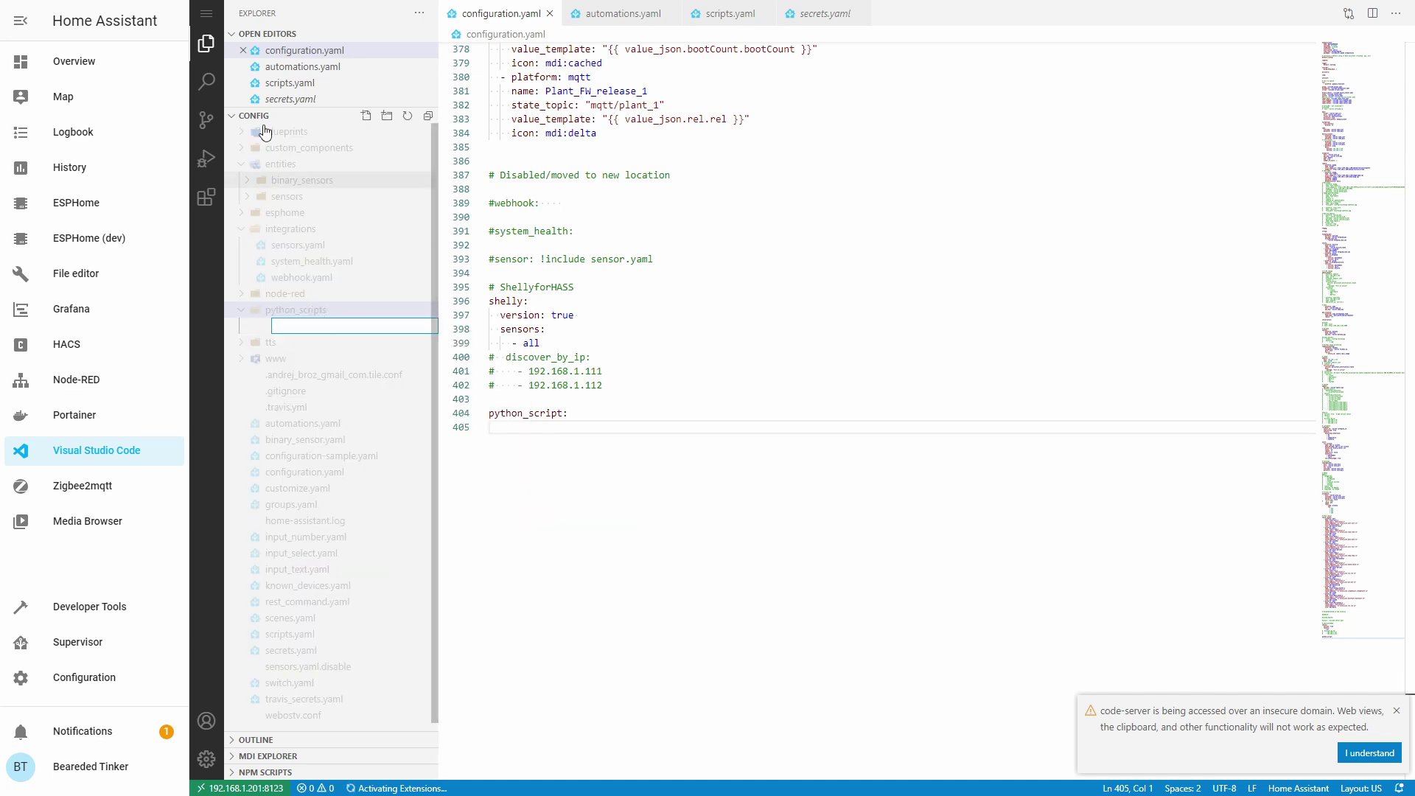
{"action": "type", "text": "she"}
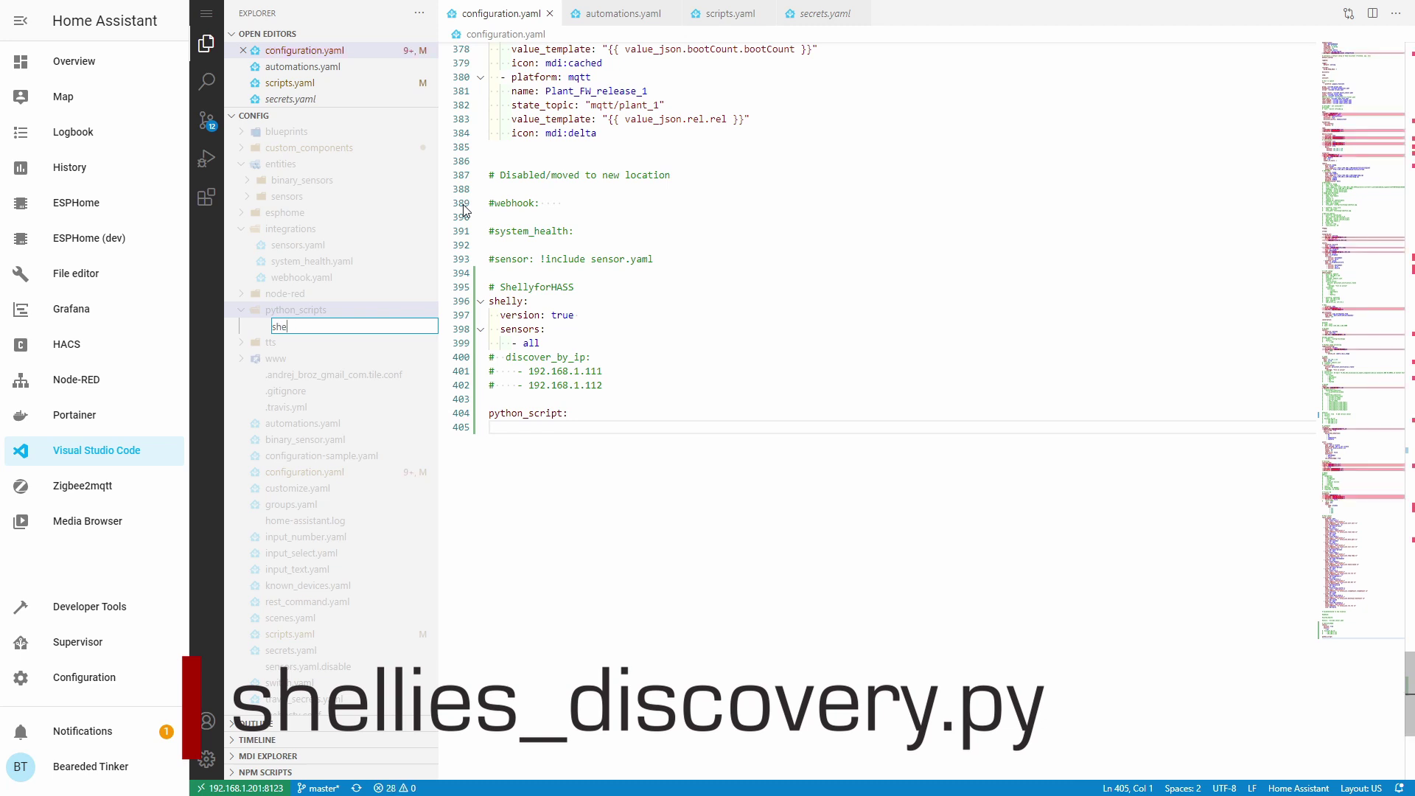
{"action": "type", "text": "llies_discovery"}
{"action": "key", "text": "alt+shift"}
{"action": "type", "text": ".p"}
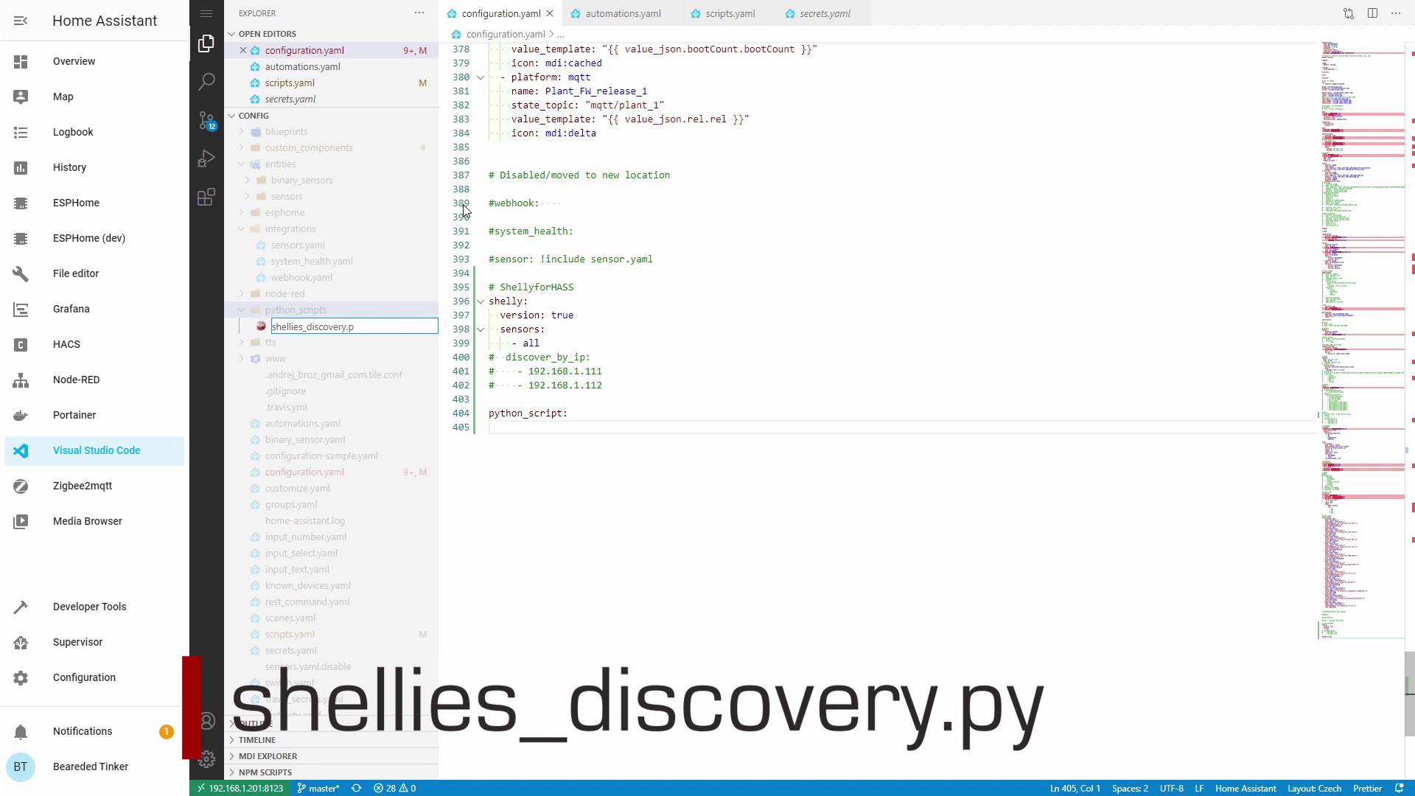
{"action": "type", "text": "y"}
{"action": "key", "text": "Return"}
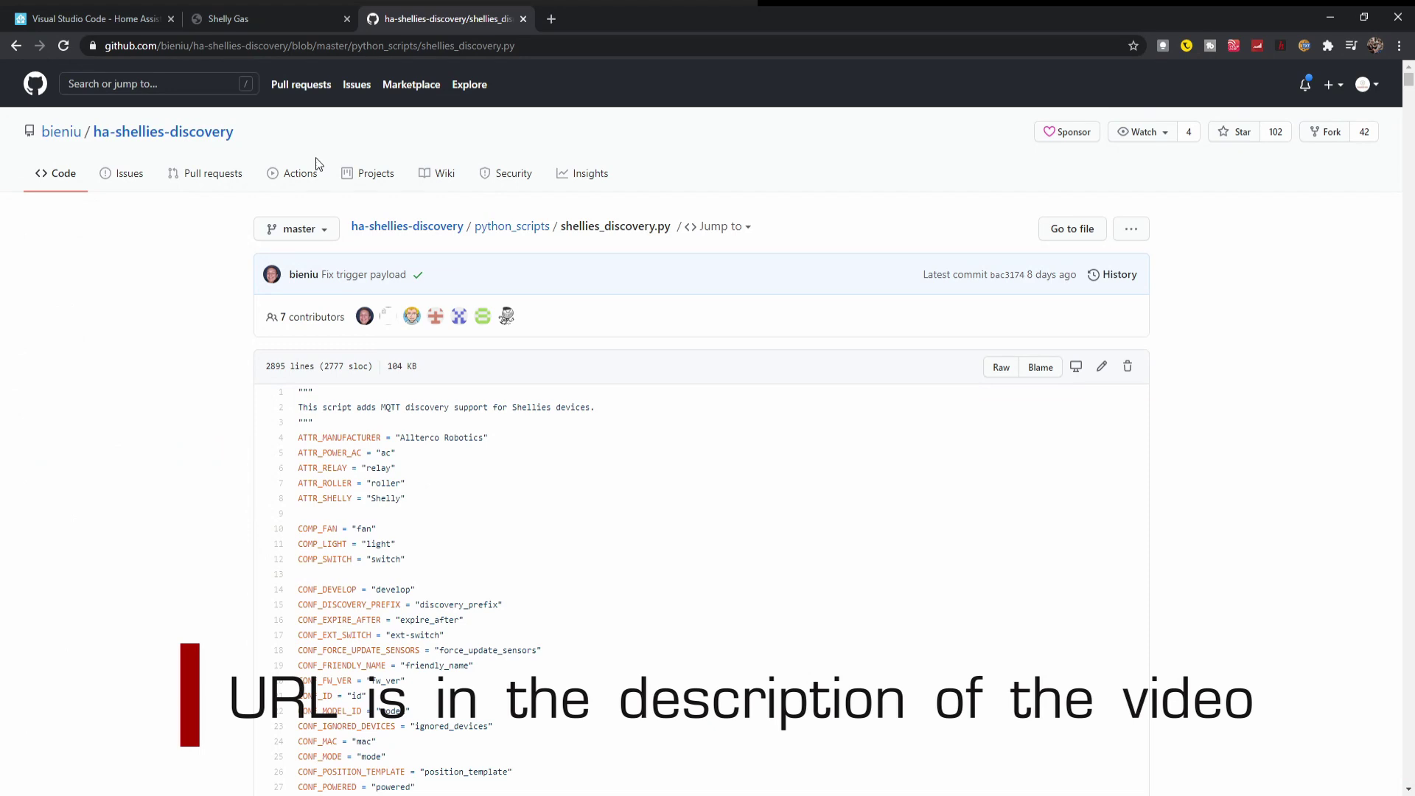
Copy the entire raw source of shellies_discovery.py from the ha-shellies-discovery GitHub repository and return to Visual Studio Code
{"action": "left_click", "coordinate": [996, 368]}
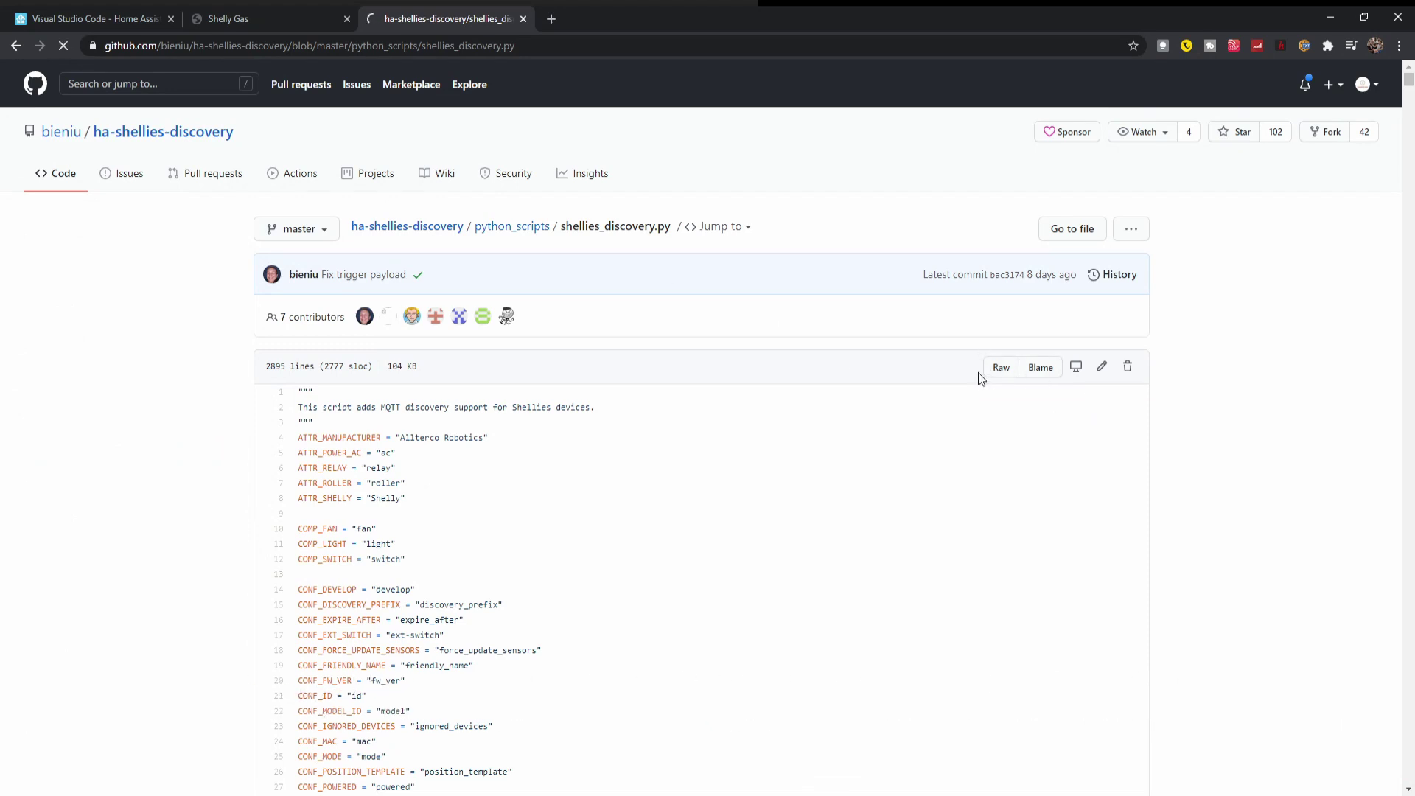
{"action": "key", "text": "ctrl+a"}
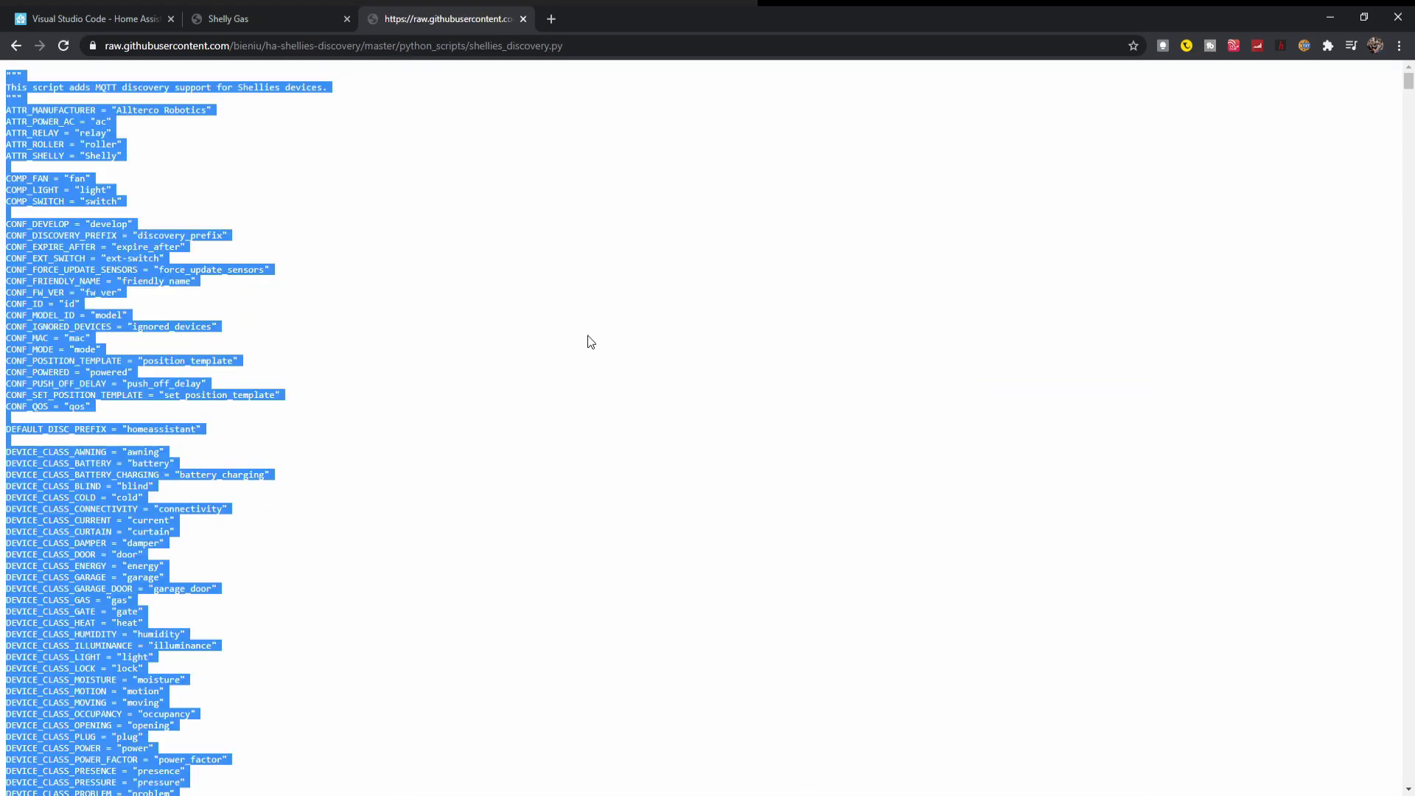
{"action": "left_click", "coordinate": [90, 20]}
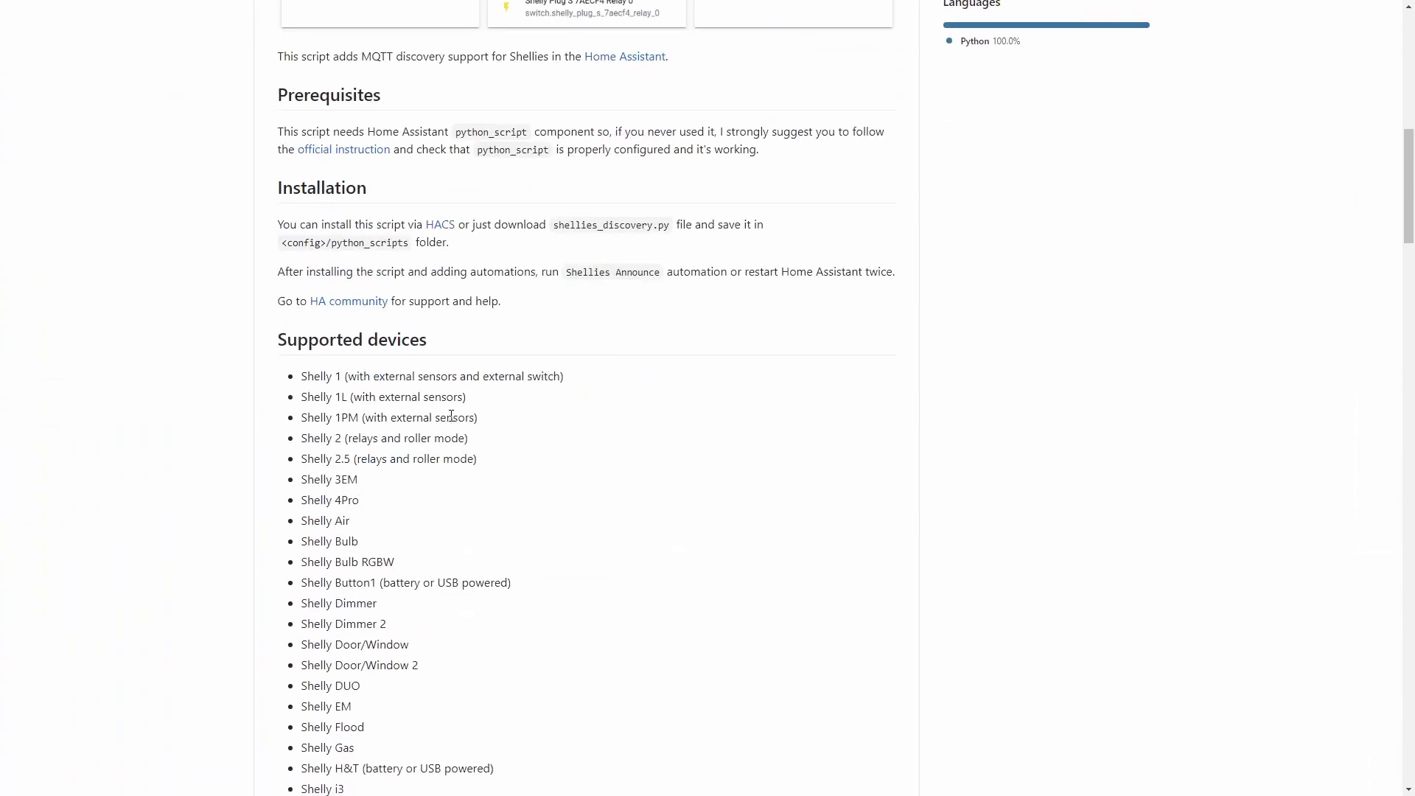
Copy the Shellies Announce and Shellies Discovery automations from the minimal configuration example in the ha-shellies-discovery readme
{"action": "scroll", "coordinate": [451, 417], "scroll_direction": "down", "scroll_amount": 20}
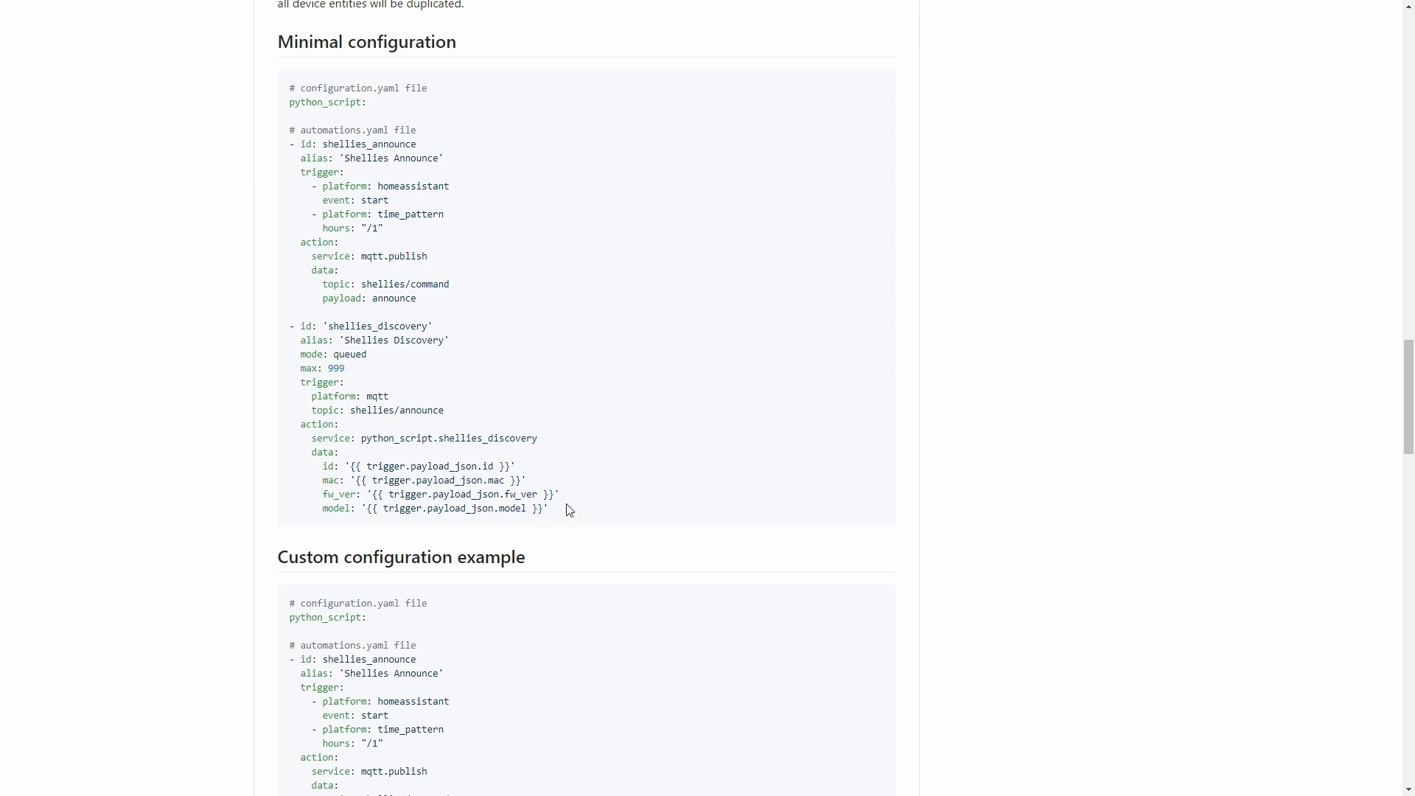
{"action": "left_click_drag", "start_coordinate": [565, 519], "coordinate": [271, 148]}
{"action": "key", "text": "ctrl+c"}
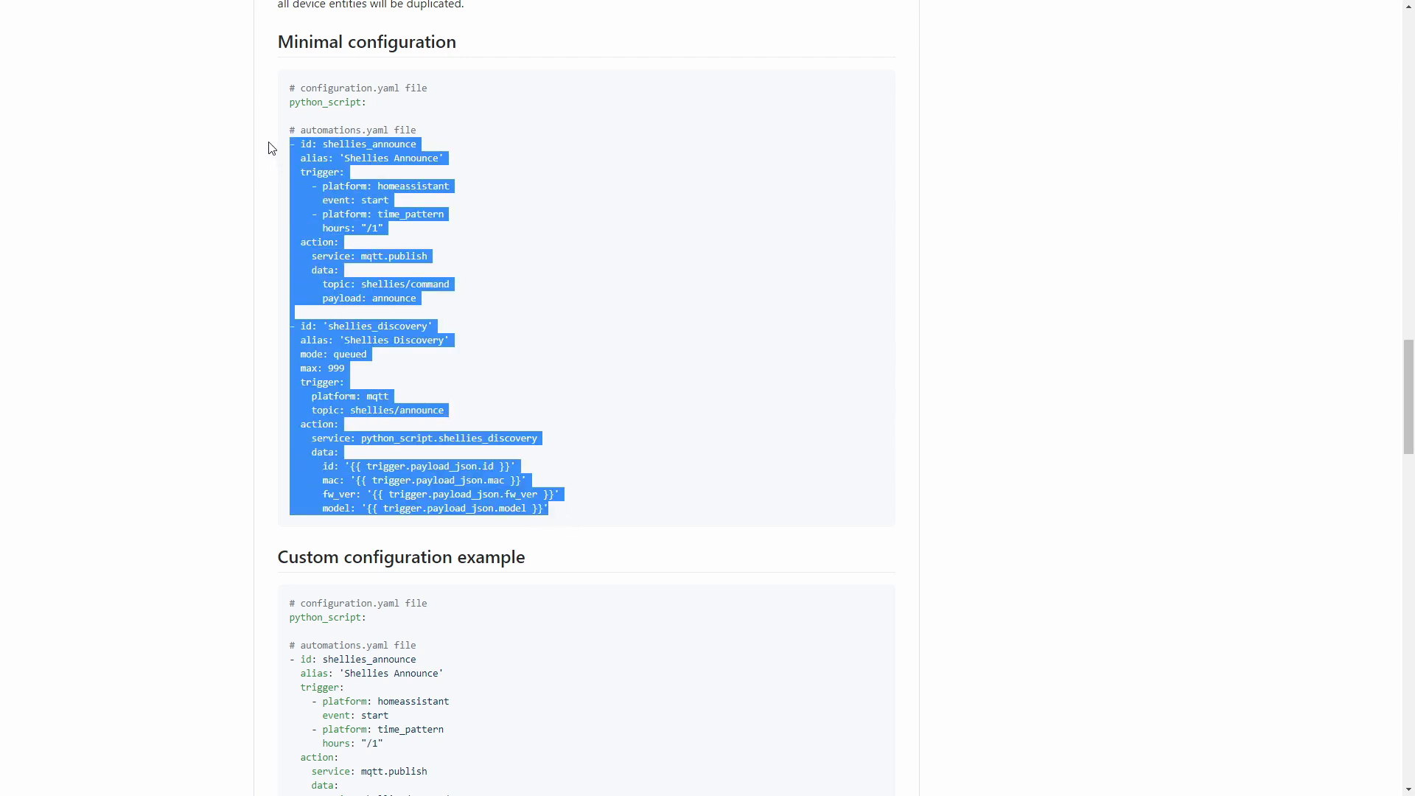
Paste the copied Shellies Announce and Shellies Discovery automations at the end of automations.yaml in Visual Studio Code
{"action": "key", "text": "alt+Tab"}
{"action": "left_click", "coordinate": [123, 442]}
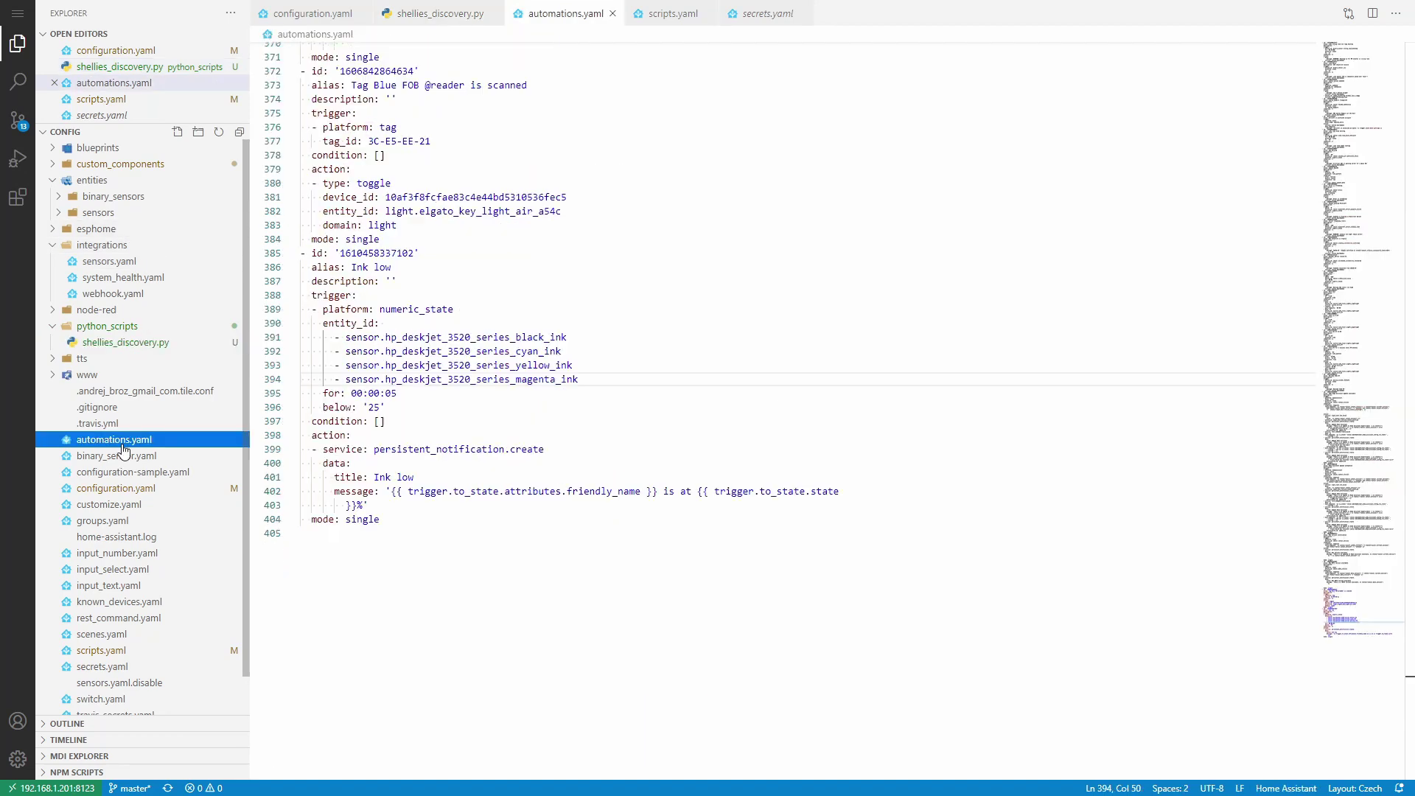
{"action": "left_click", "coordinate": [397, 546]}
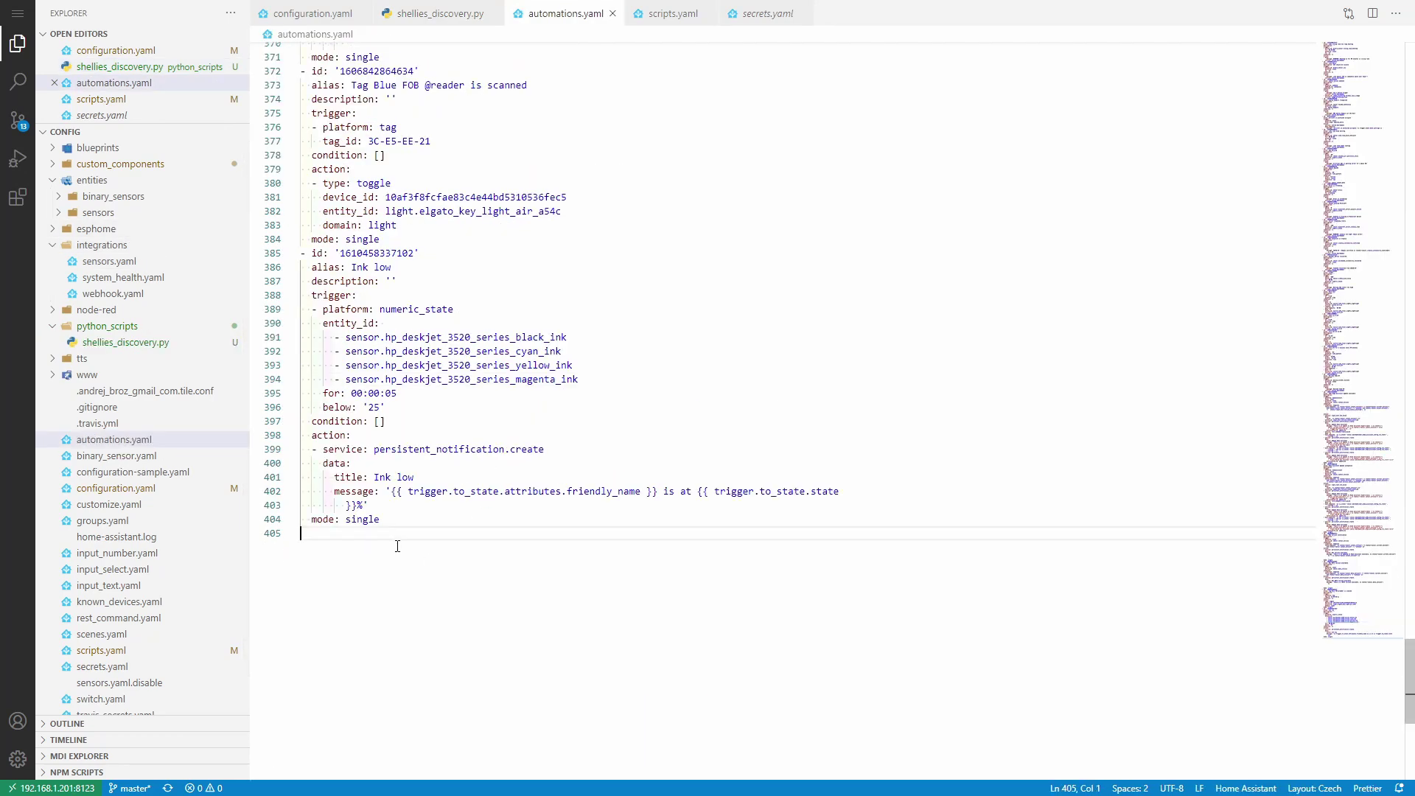
{"action": "key", "text": "ctrl+v"}
{"action": "key", "text": "Up"}
{"action": "key", "text": "Up"}
{"action": "key", "text": "Up"}
{"action": "key", "text": "Up"}
{"action": "key", "text": "Up"}
{"action": "key", "text": "Up"}
{"action": "key", "text": "Up"}
{"action": "key", "text": "Up"}
{"action": "key", "text": "Up"}
{"action": "key", "text": "Up"}
{"action": "key", "text": "Up"}
{"action": "key", "text": "Up"}
{"action": "key", "text": "Up"}
{"action": "key", "text": "Up"}
{"action": "key", "text": "Up"}
{"action": "key", "text": "Up"}
{"action": "key", "text": "Up"}
{"action": "key", "text": "Up"}
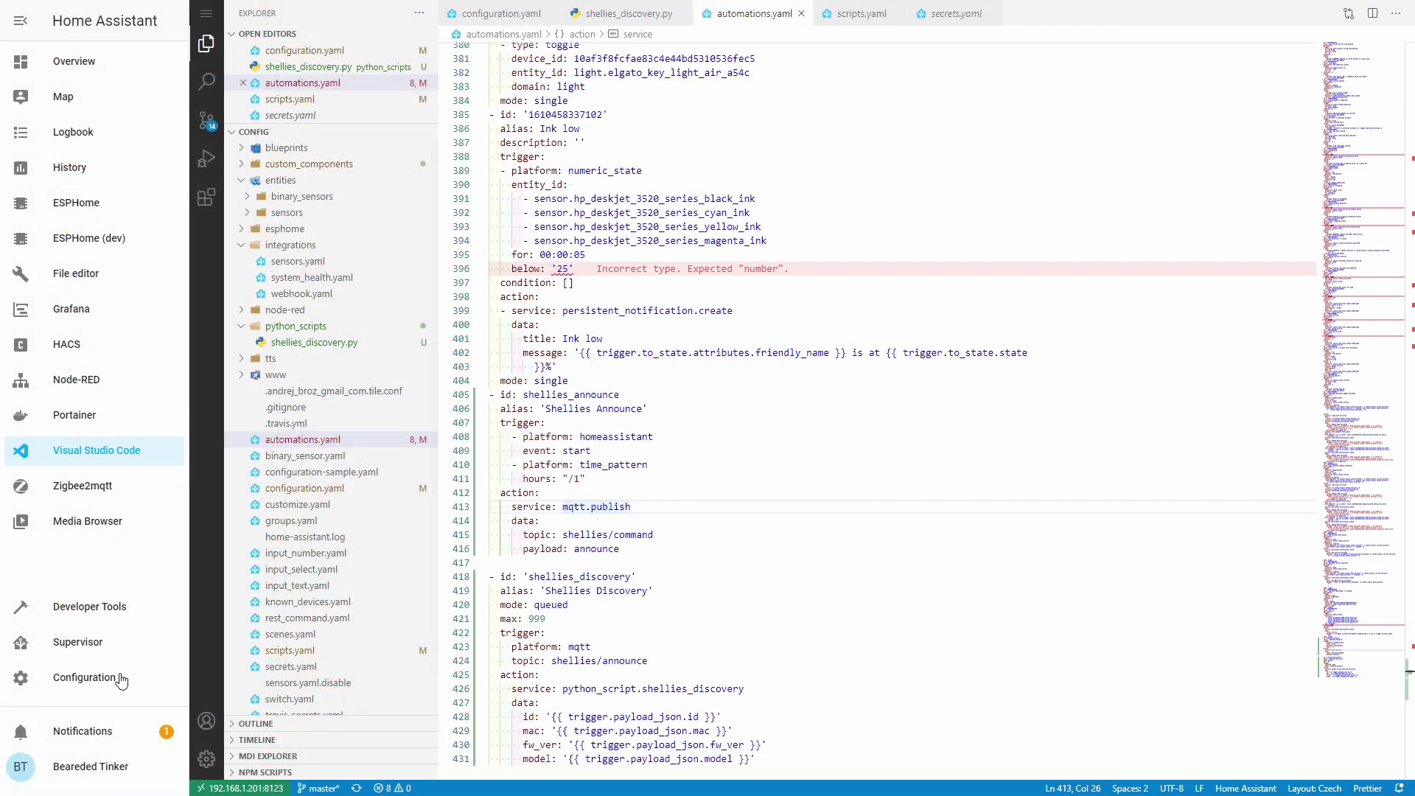
Validate the Home Assistant configuration in Server Controls and restart the server
{"action": "left_click", "coordinate": [120, 680]}
{"action": "scroll", "coordinate": [870, 622], "scroll_direction": "down", "scroll_amount": 3}
{"action": "scroll", "coordinate": [869, 622], "scroll_direction": "down", "scroll_amount": 2}
{"action": "left_click", "coordinate": [849, 689]}
{"action": "left_click", "coordinate": [948, 242]}
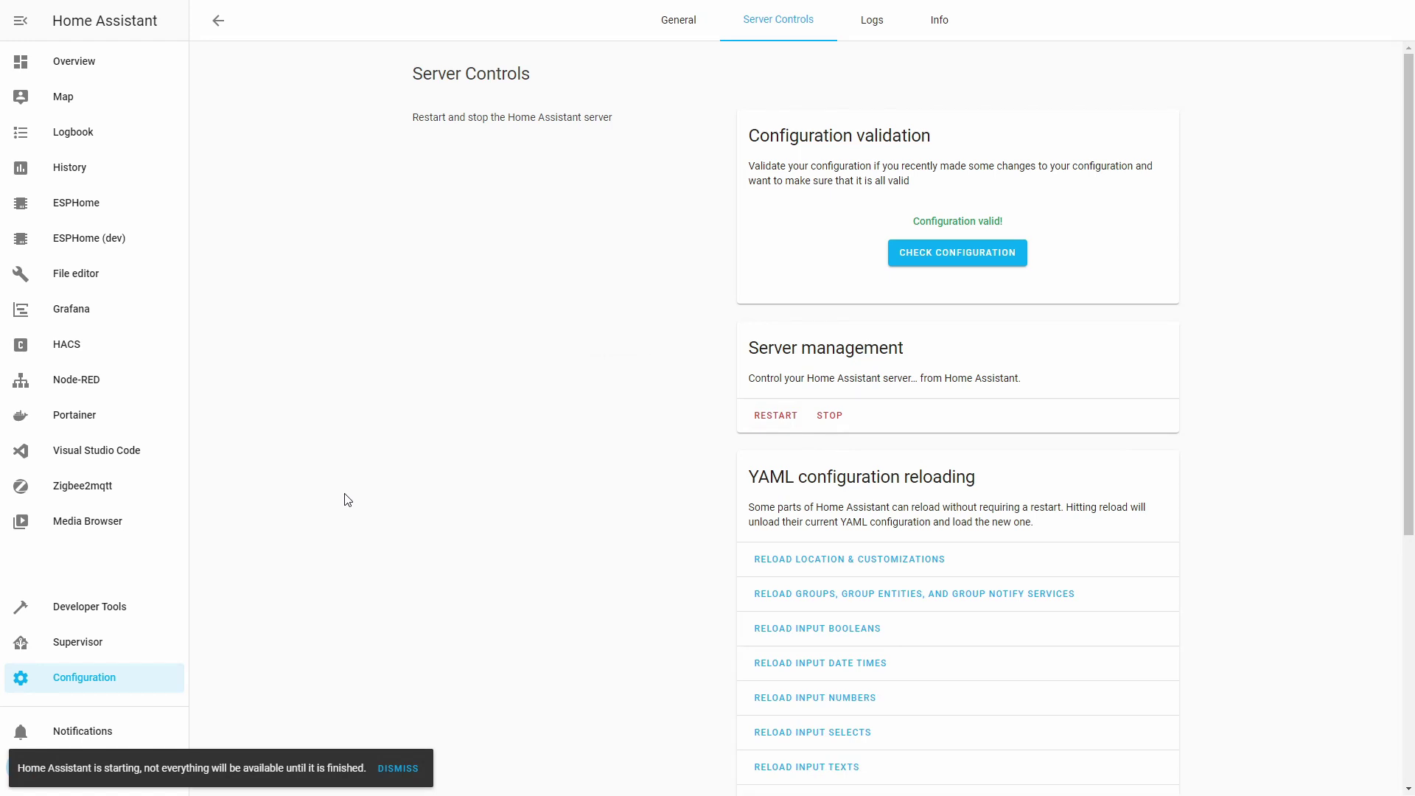
Delete the Shelly smart home integration from the configured integrations
{"action": "left_click", "coordinate": [94, 679]}
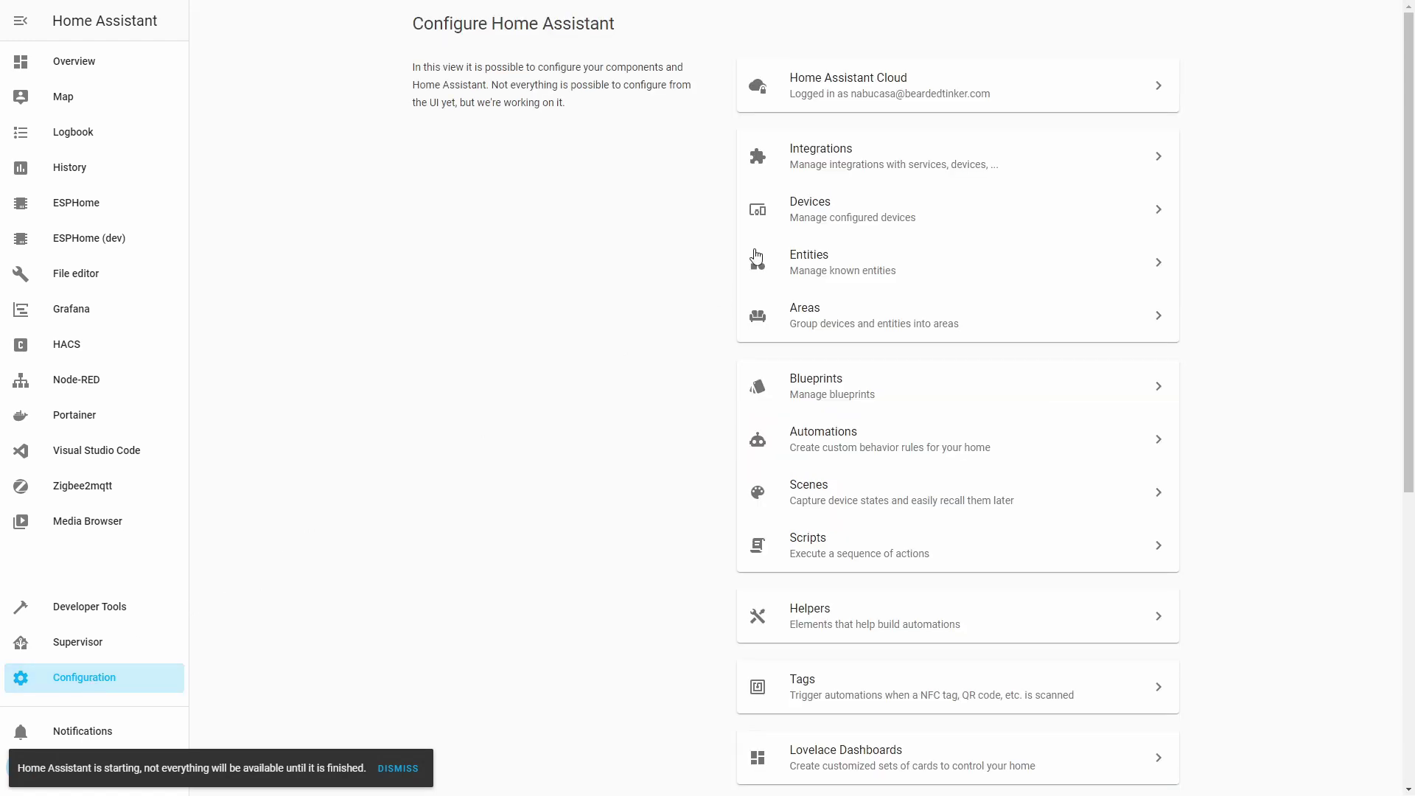
{"action": "left_click", "coordinate": [826, 174]}
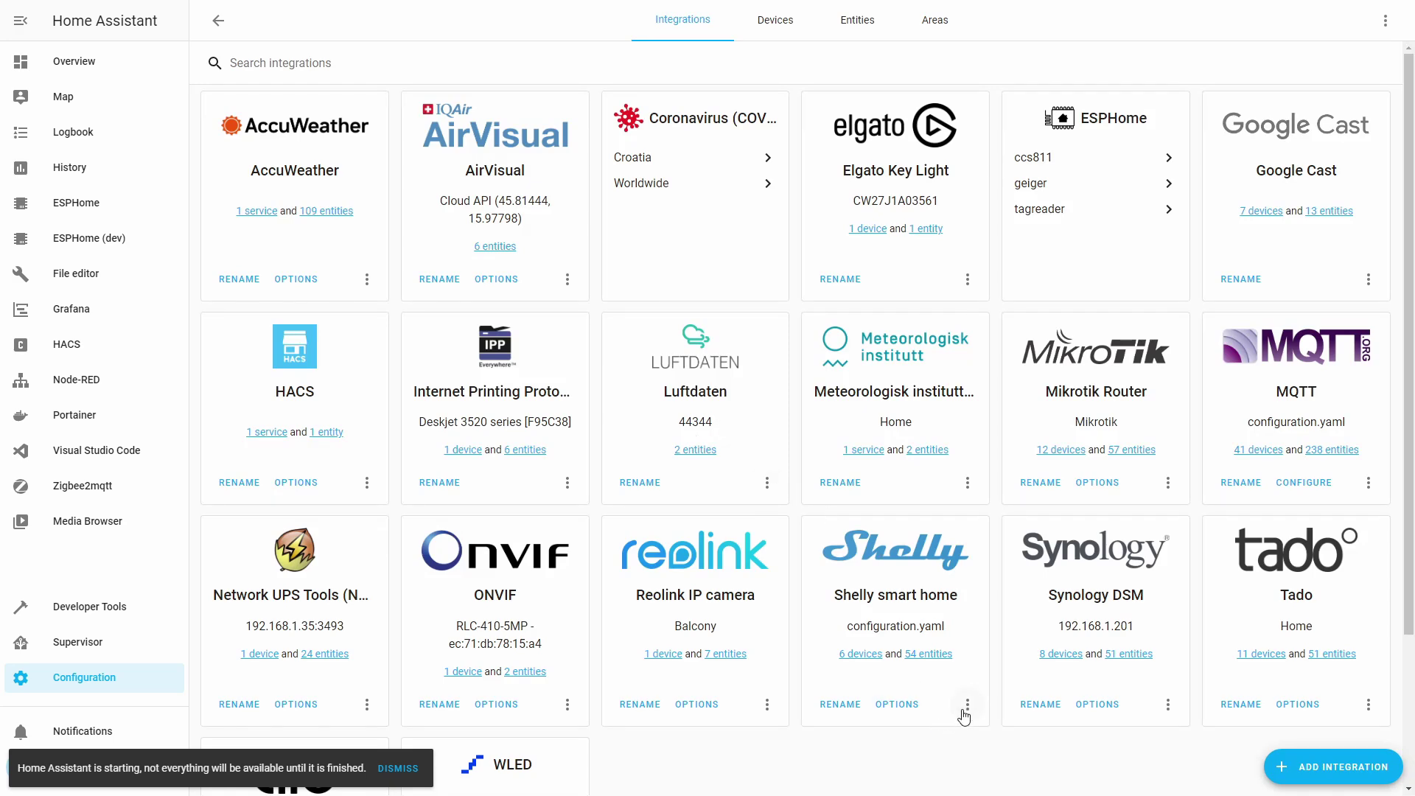
{"action": "left_click", "coordinate": [967, 704]}
{"action": "left_click", "coordinate": [978, 672]}
{"action": "left_click", "coordinate": [826, 458]}
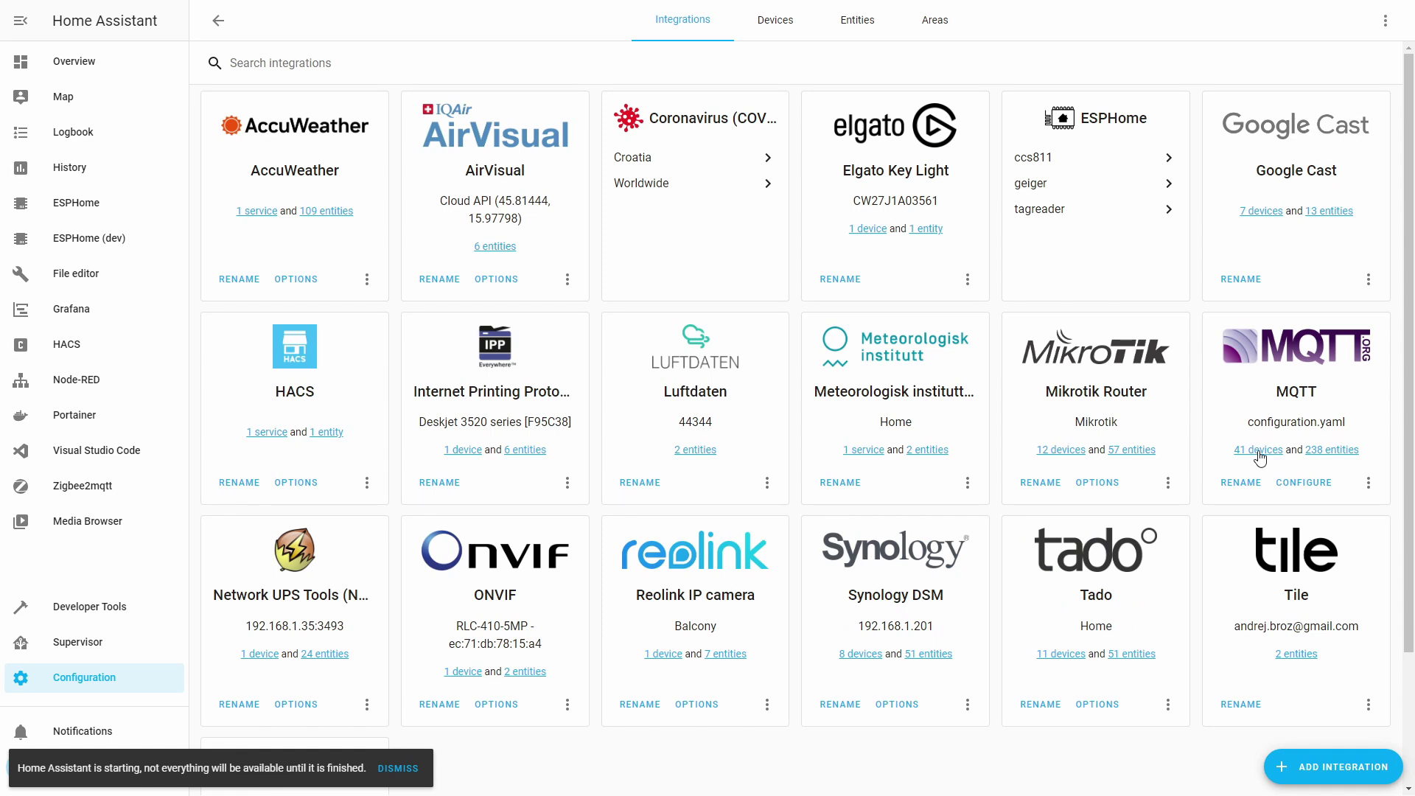
Open the Shelly Gas device page from the list of MQTT integration devices
{"action": "left_click", "coordinate": [1260, 454]}
{"action": "scroll", "coordinate": [557, 247], "scroll_direction": "down", "scroll_amount": 3}
{"action": "scroll", "coordinate": [558, 246], "scroll_direction": "down", "scroll_amount": 8}
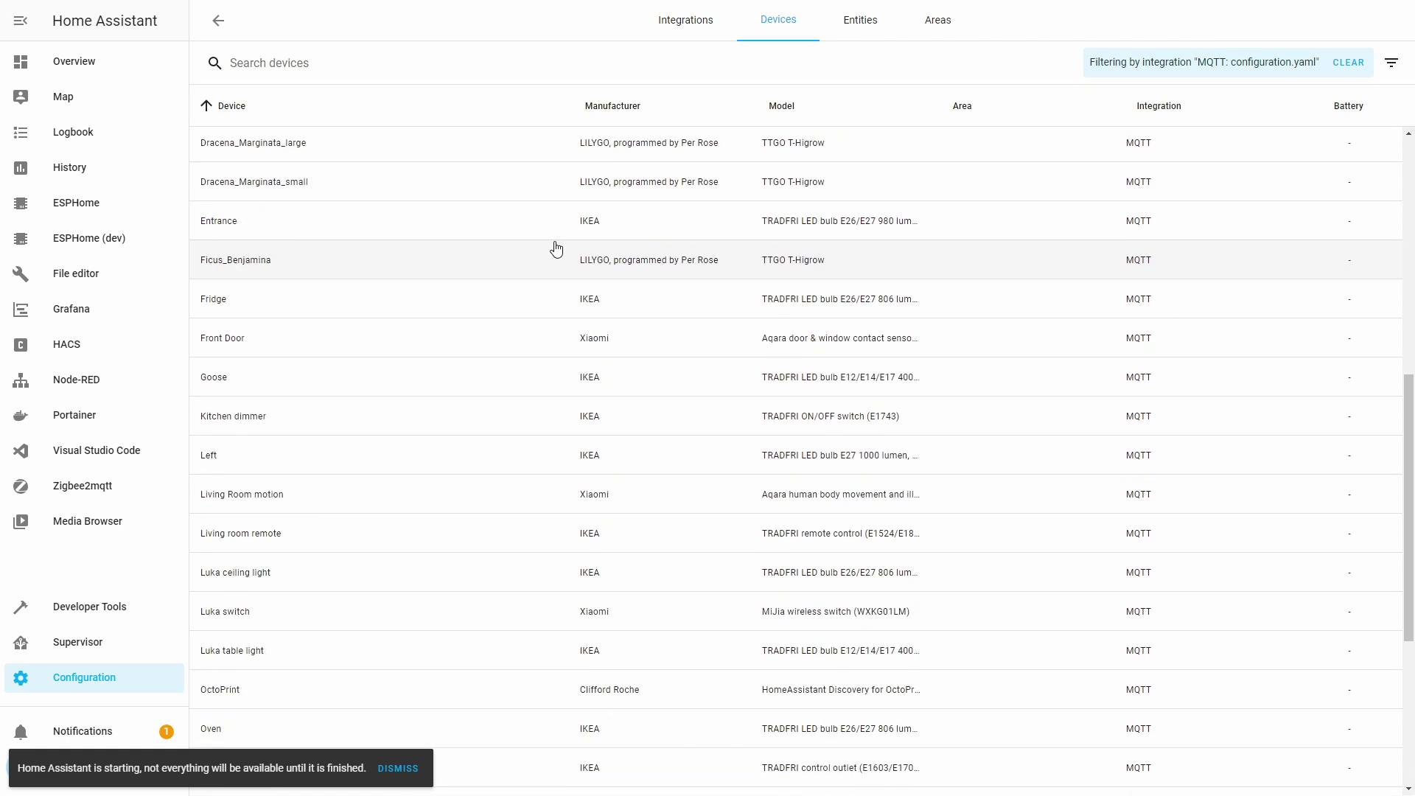
{"action": "scroll", "coordinate": [556, 250], "scroll_direction": "down", "scroll_amount": 2}
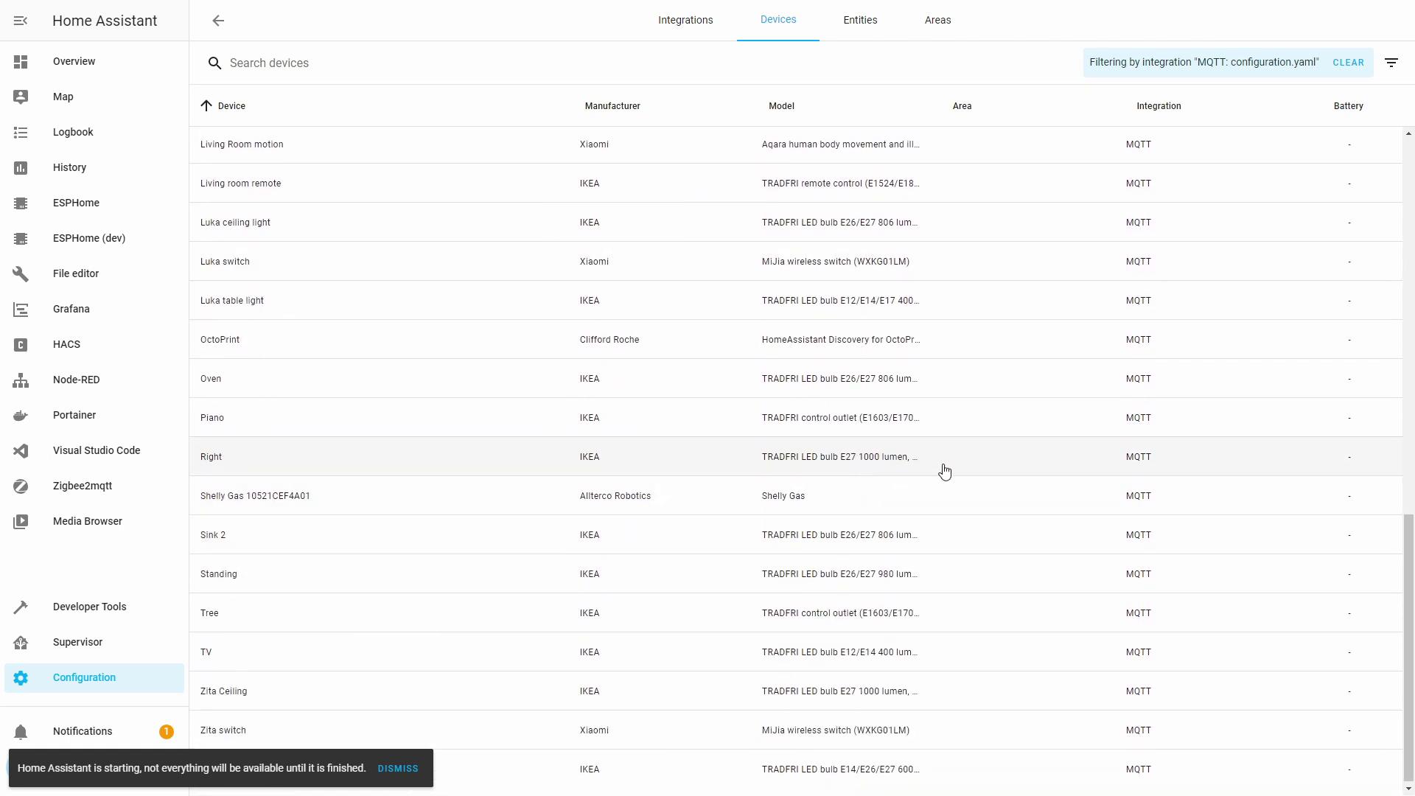
{"action": "left_click", "coordinate": [244, 504]}
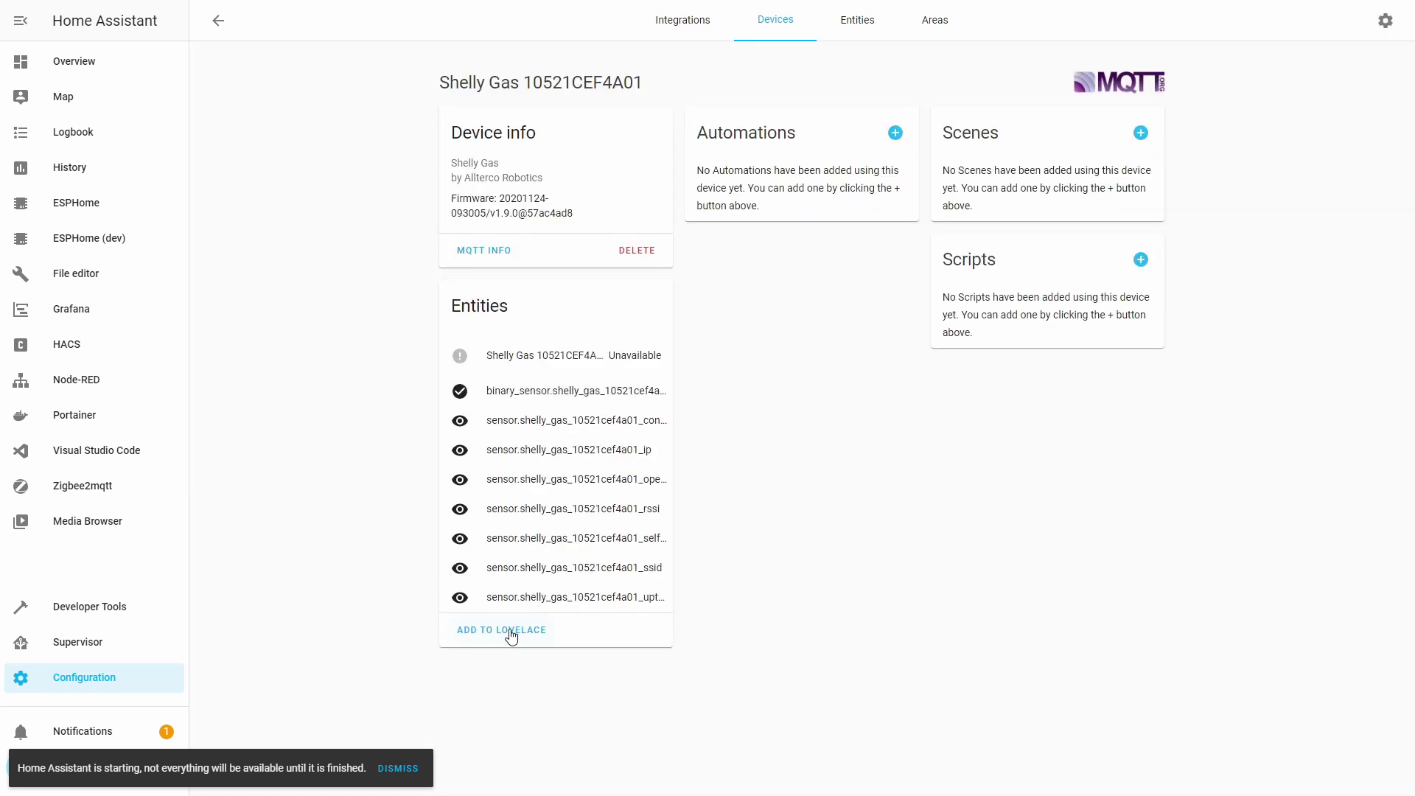
Add the Shelly Gas device's suggested entities card to the Shelly dashboard view and open that view
{"action": "left_click", "coordinate": [511, 632]}
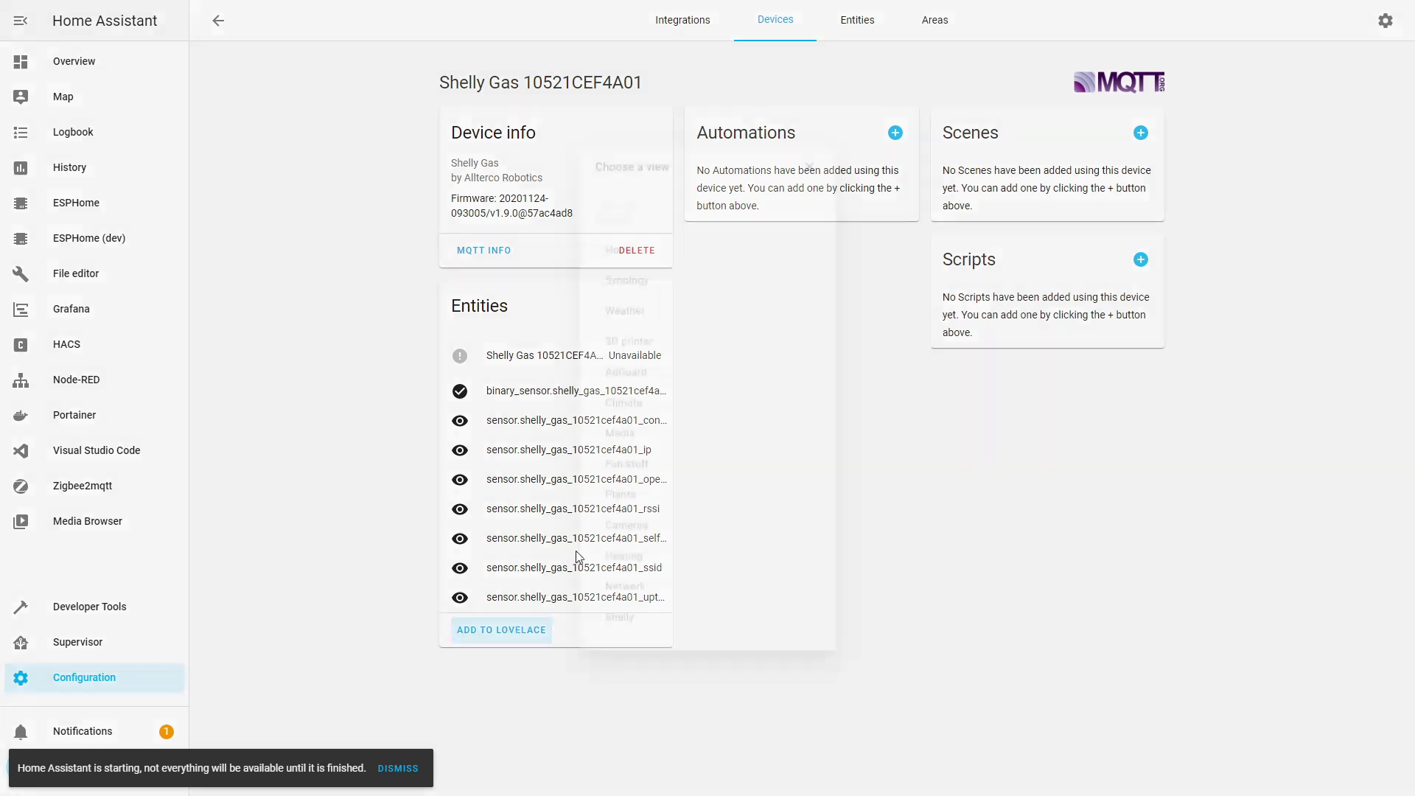
{"action": "left_click", "coordinate": [610, 653]}
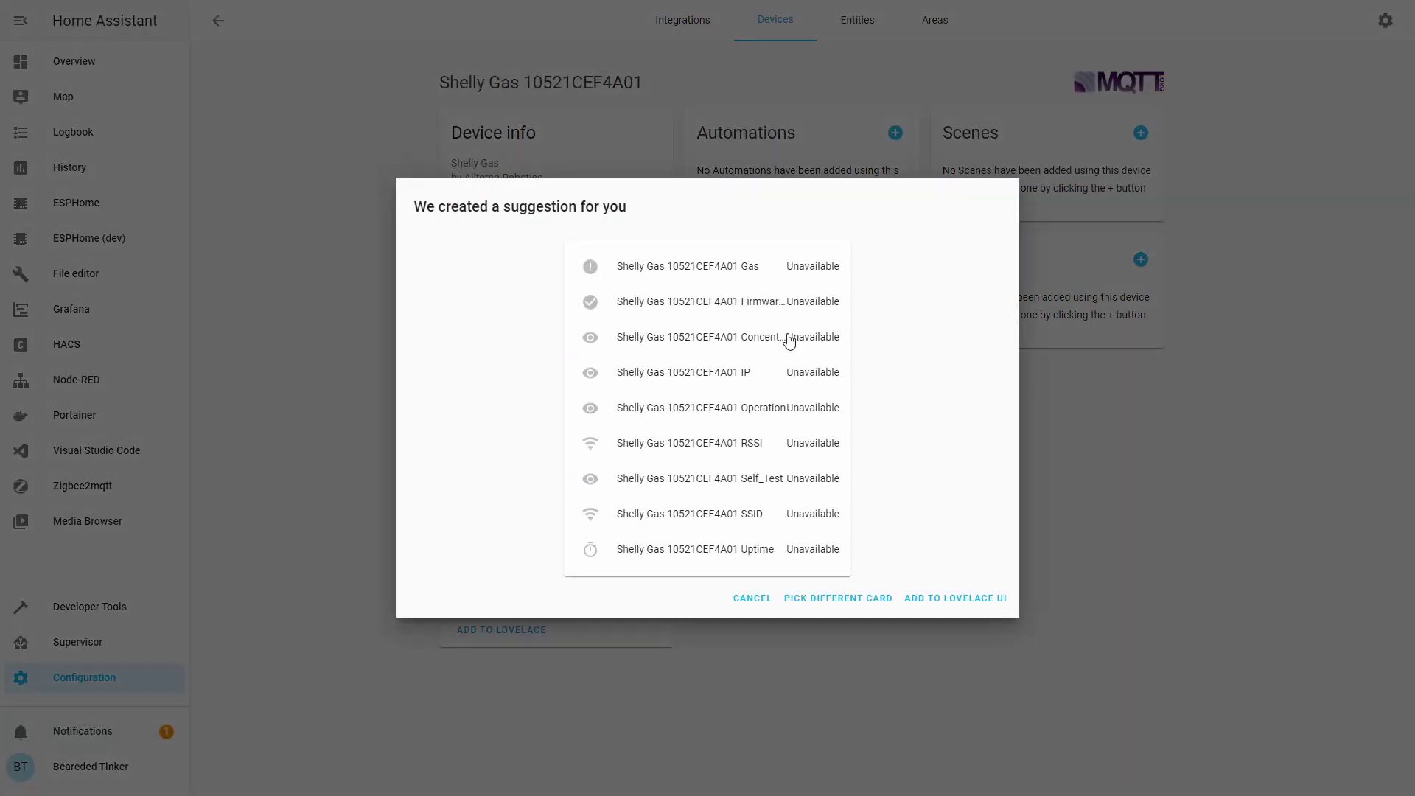
{"action": "left_click", "coordinate": [963, 600]}
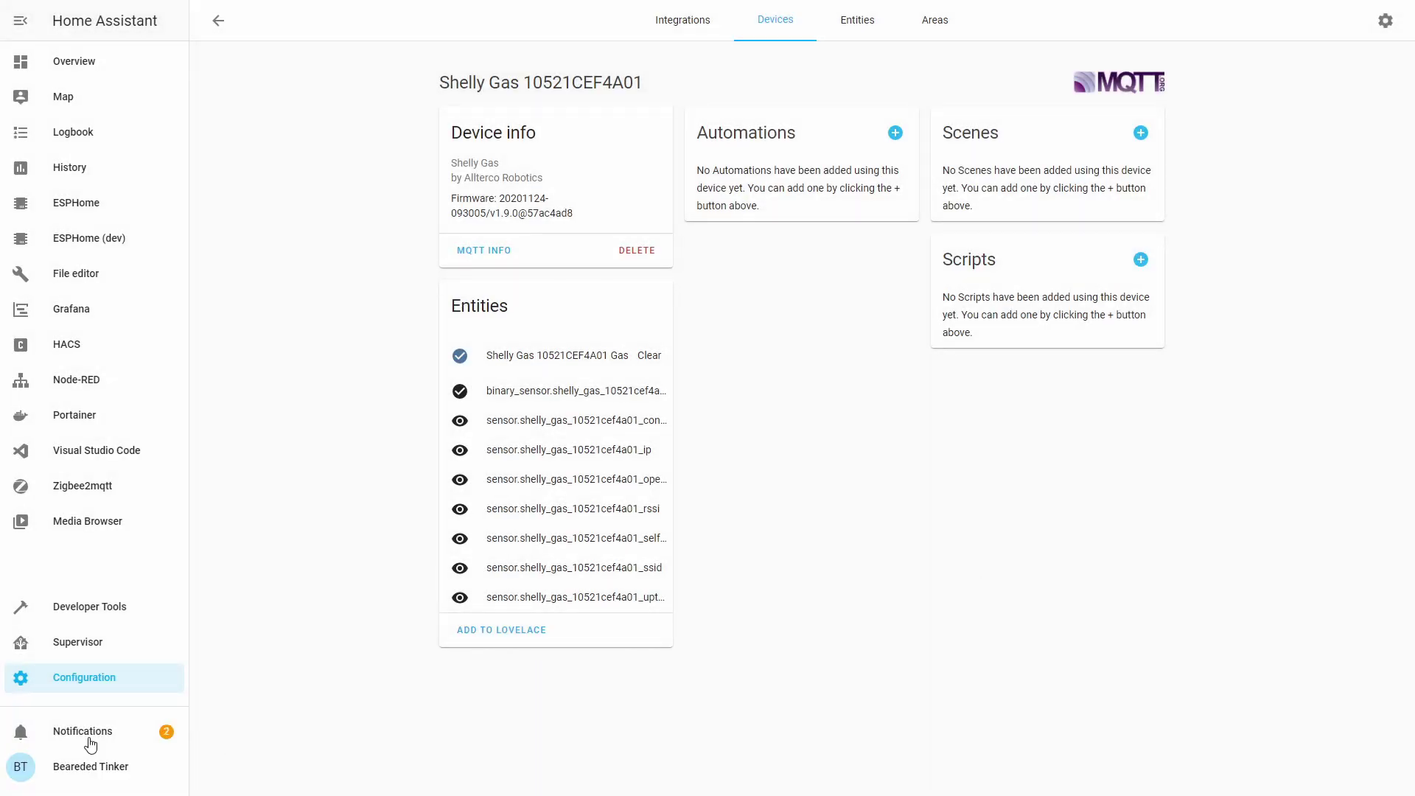
{"action": "left_click", "coordinate": [93, 62]}
{"action": "left_click", "coordinate": [1011, 20]}
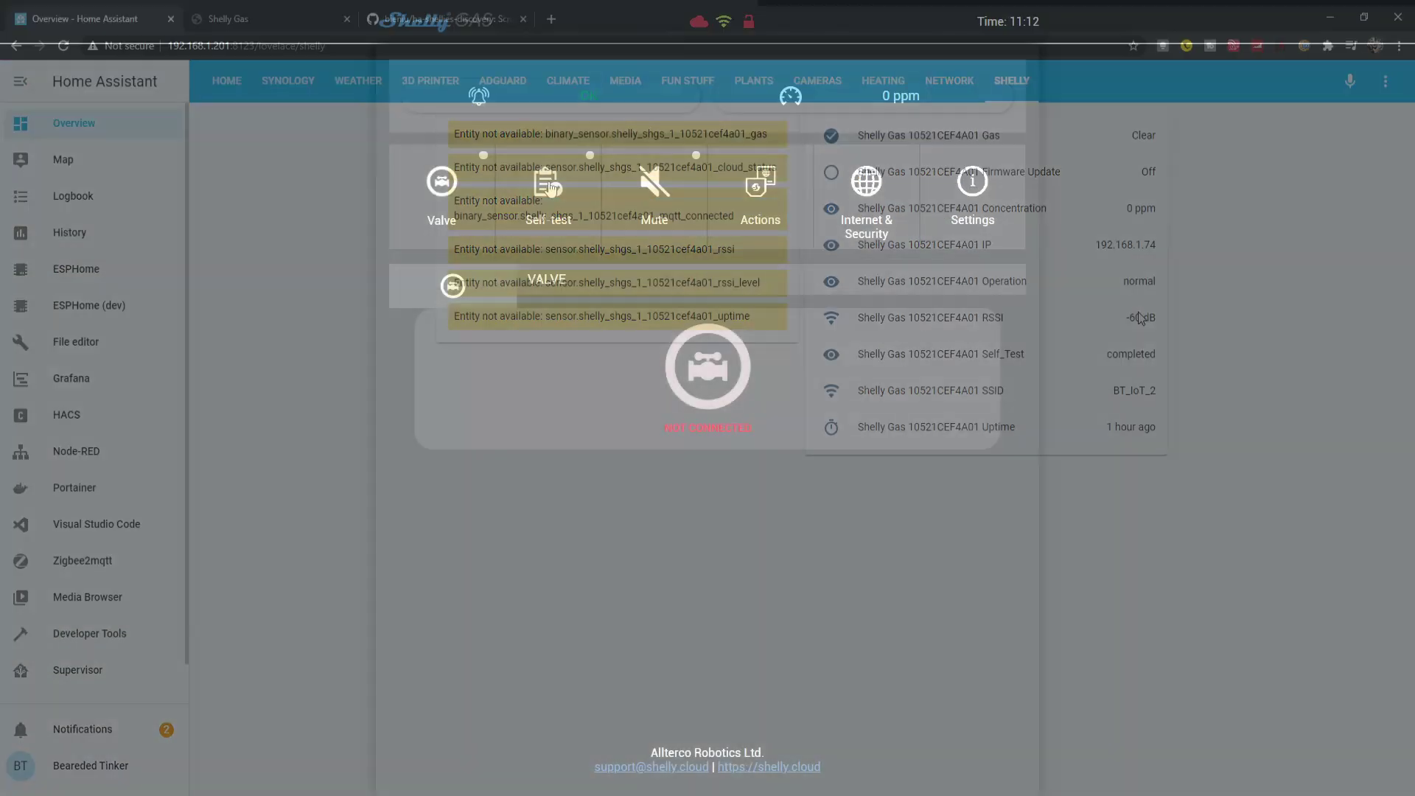
Start the self-test in the Shelly Gas web interface and review the Gas entity's history on the Home Assistant dashboard
{"action": "left_click", "coordinate": [551, 188]}
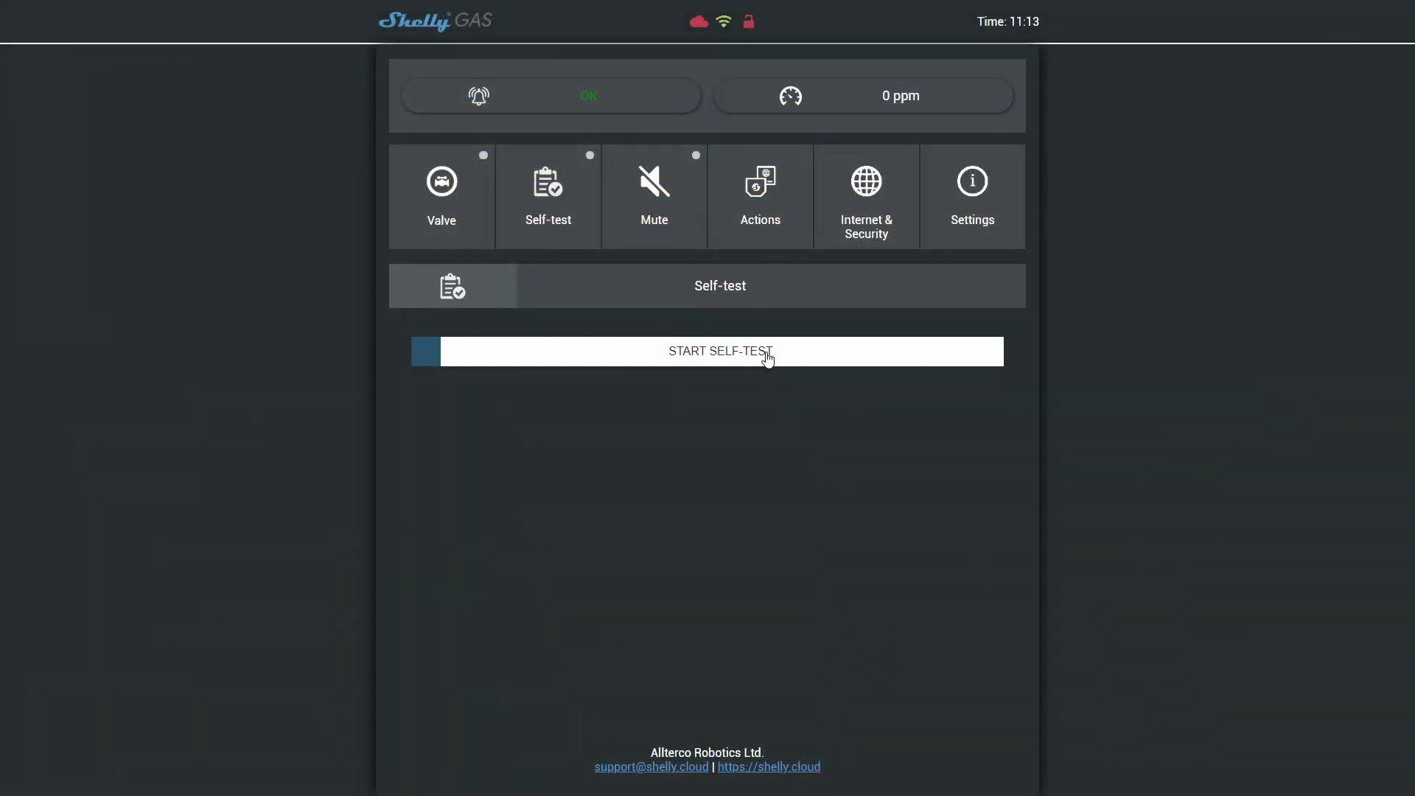
{"action": "left_click", "coordinate": [766, 354]}
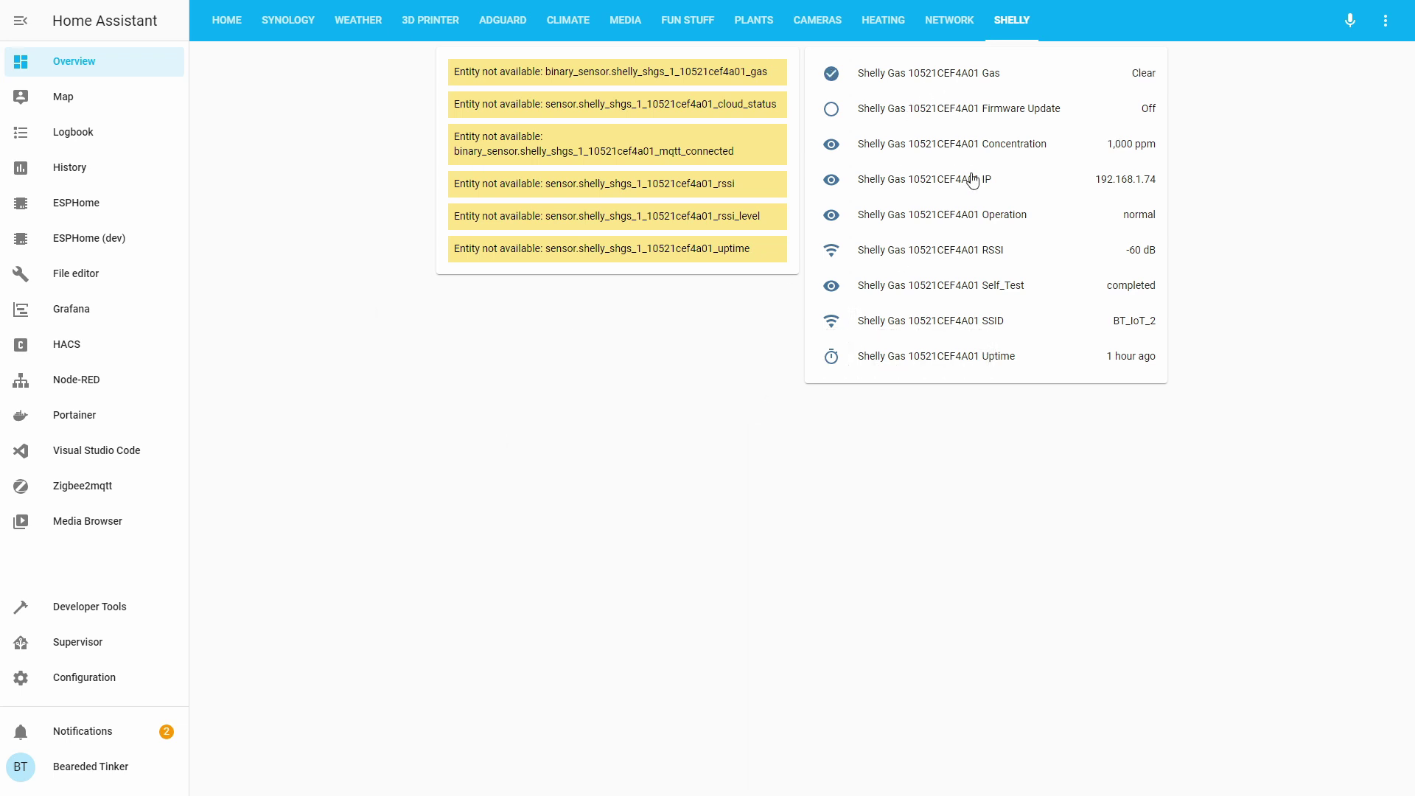
{"action": "left_click", "coordinate": [984, 79]}
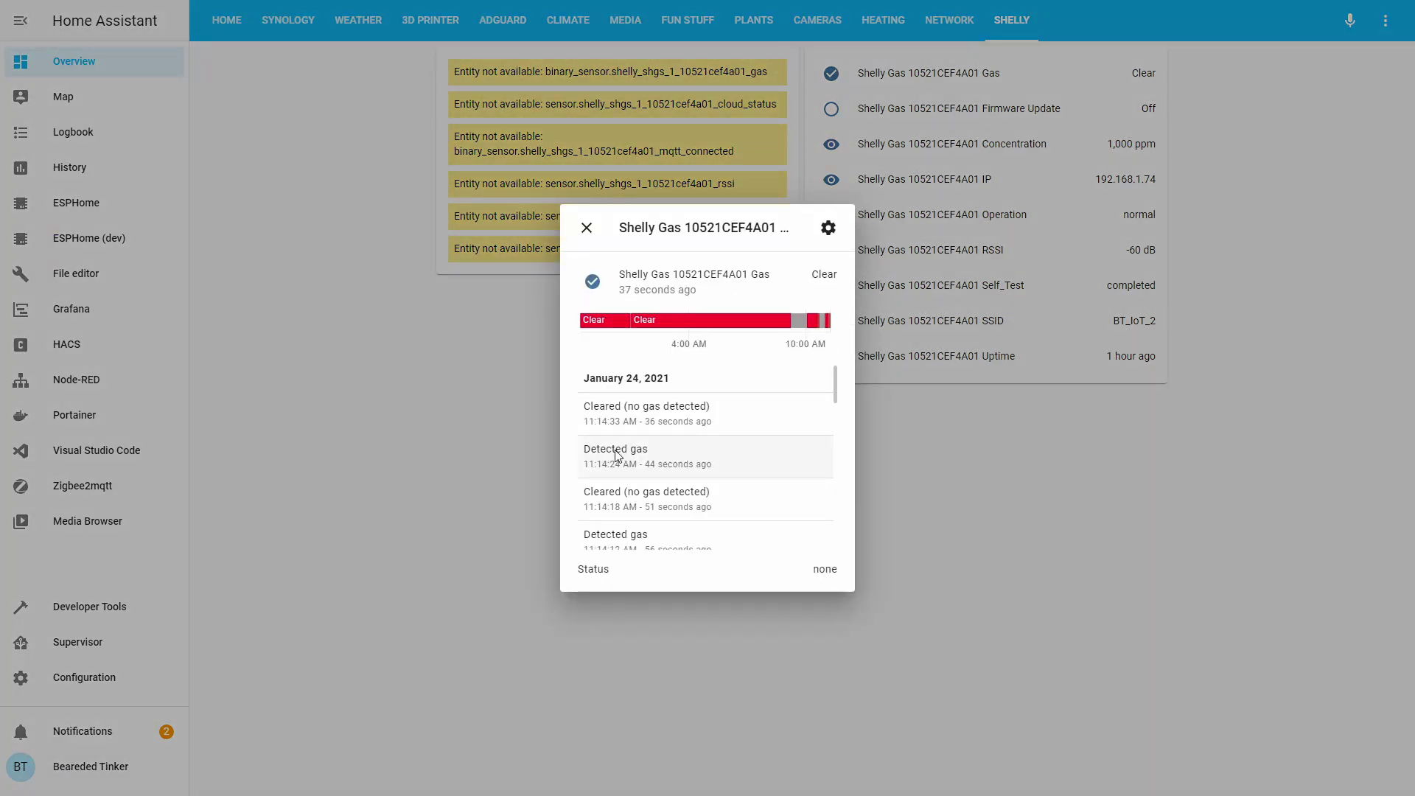
{"action": "left_click", "coordinate": [587, 228]}
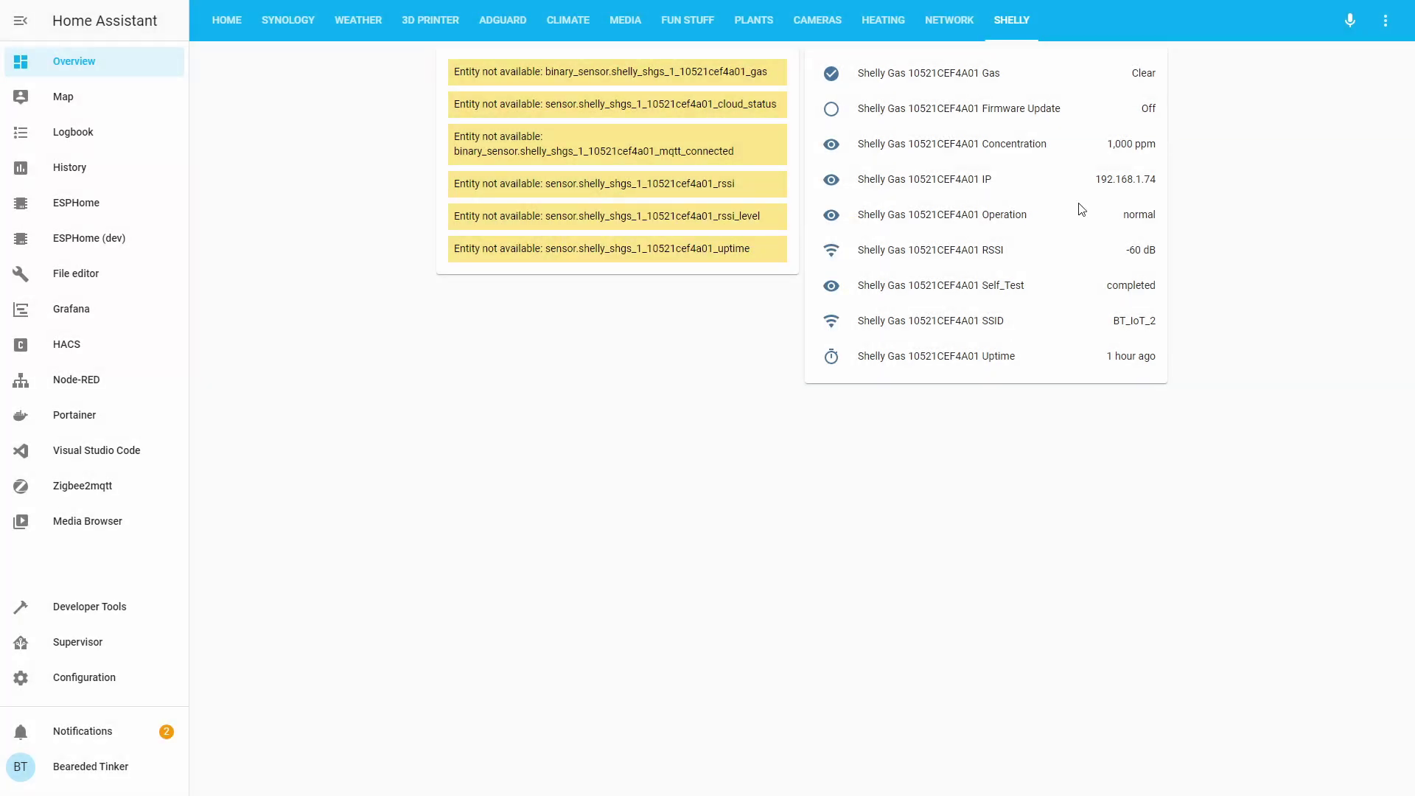